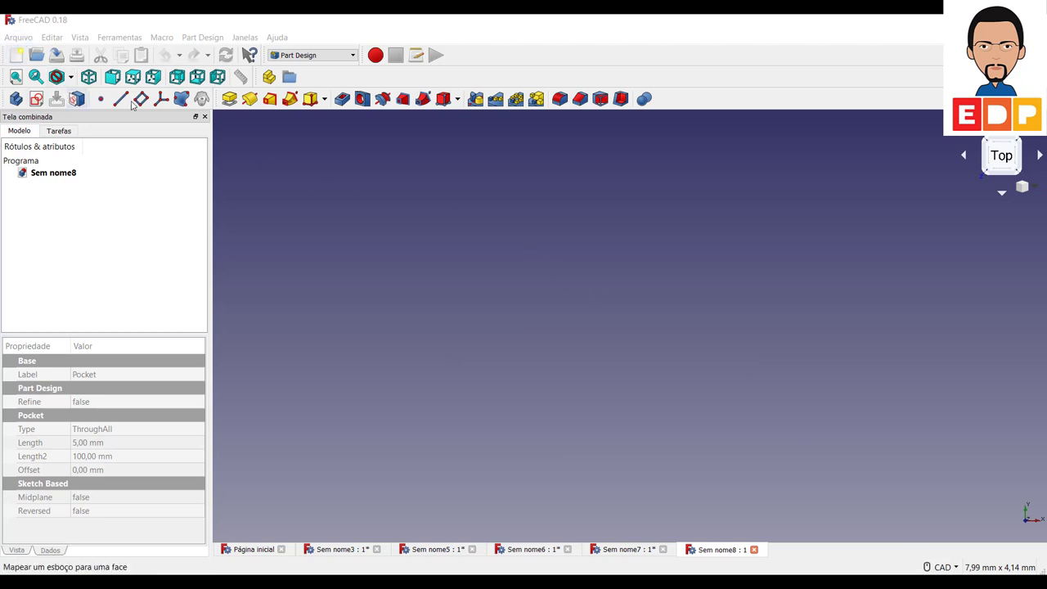
Step: Start a sketch on the XY plane and draw a rectangle
{"action": "left_click", "coordinate": [36, 98]}
{"action": "left_click", "coordinate": [110, 206]}
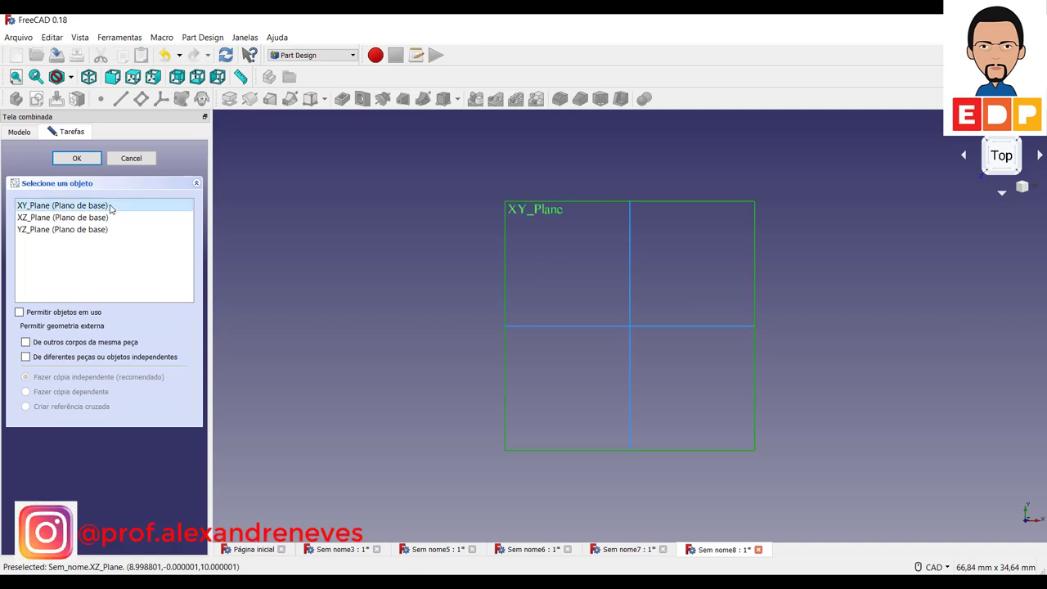
{"action": "left_click", "coordinate": [76, 158]}
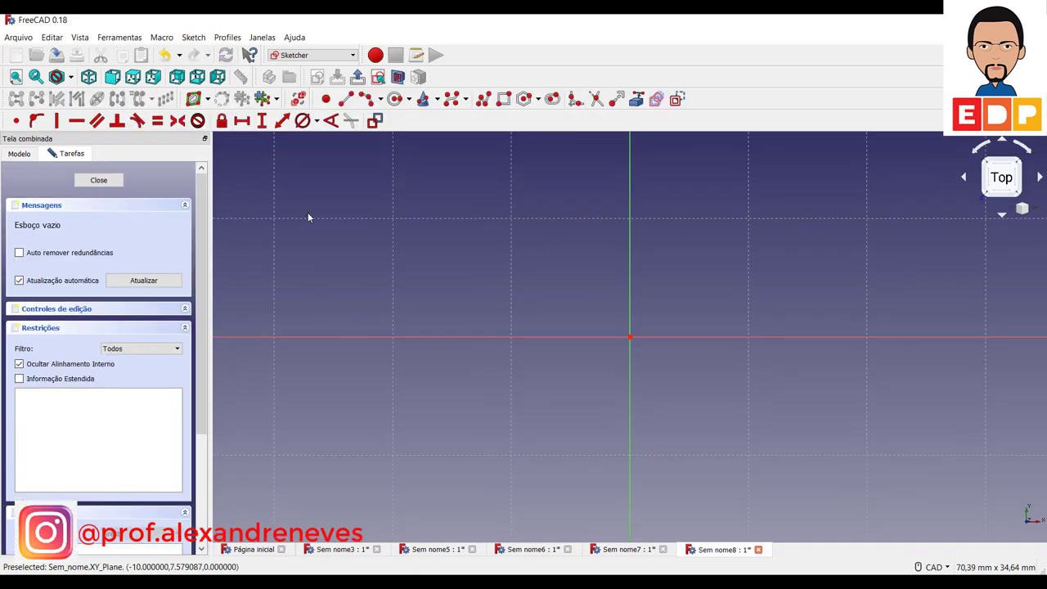
{"action": "left_click", "coordinate": [503, 99]}
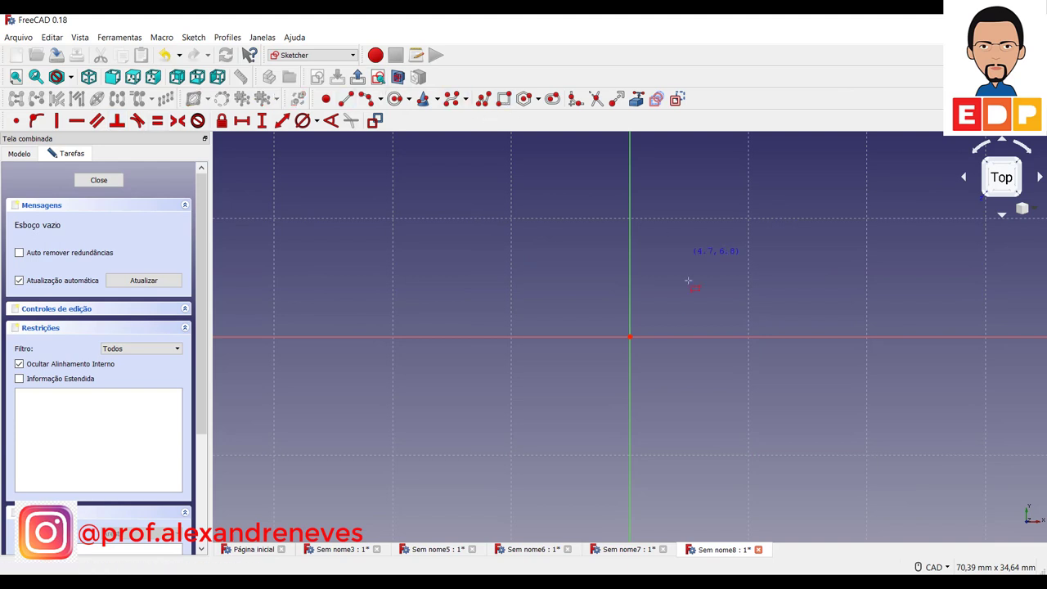
{"action": "left_click", "coordinate": [512, 221]}
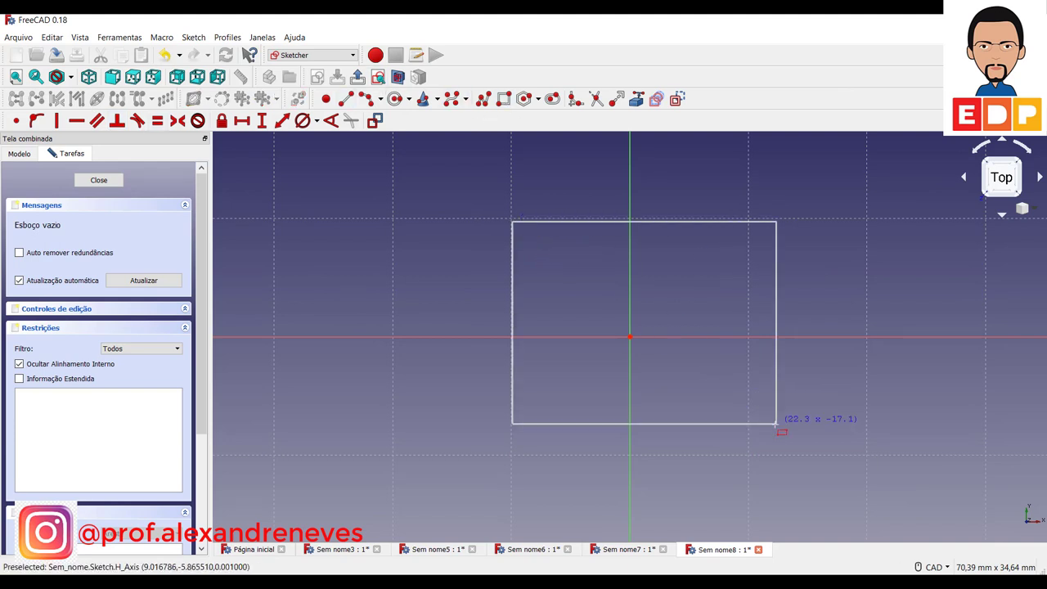
{"action": "left_click", "coordinate": [750, 457]}
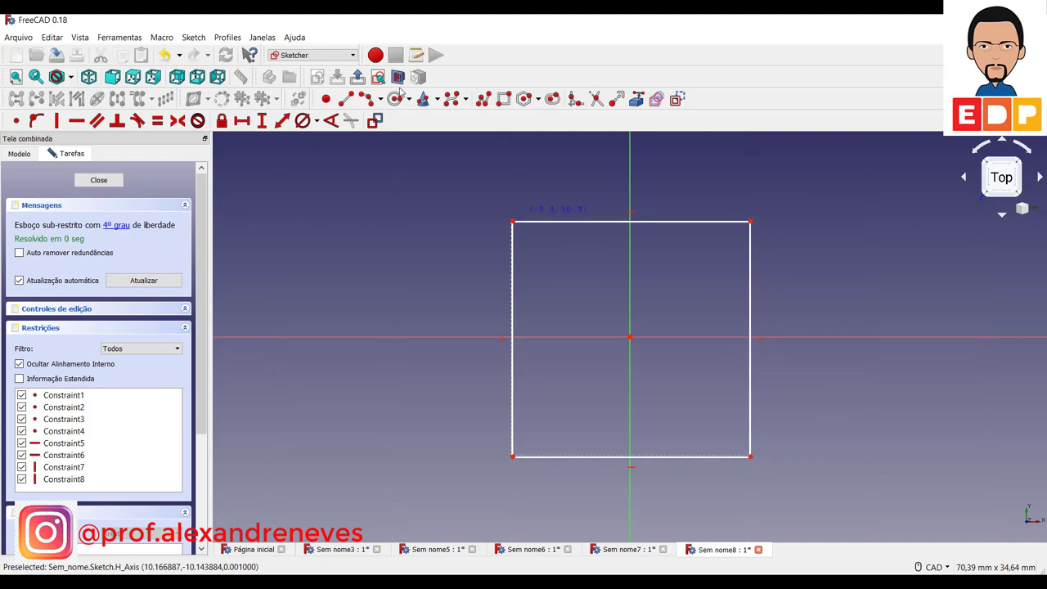
Step: Constrain the rectangle to 20 mm wide by 20 mm tall
{"action": "left_click", "coordinate": [243, 121]}
{"action": "left_click", "coordinate": [597, 222]}
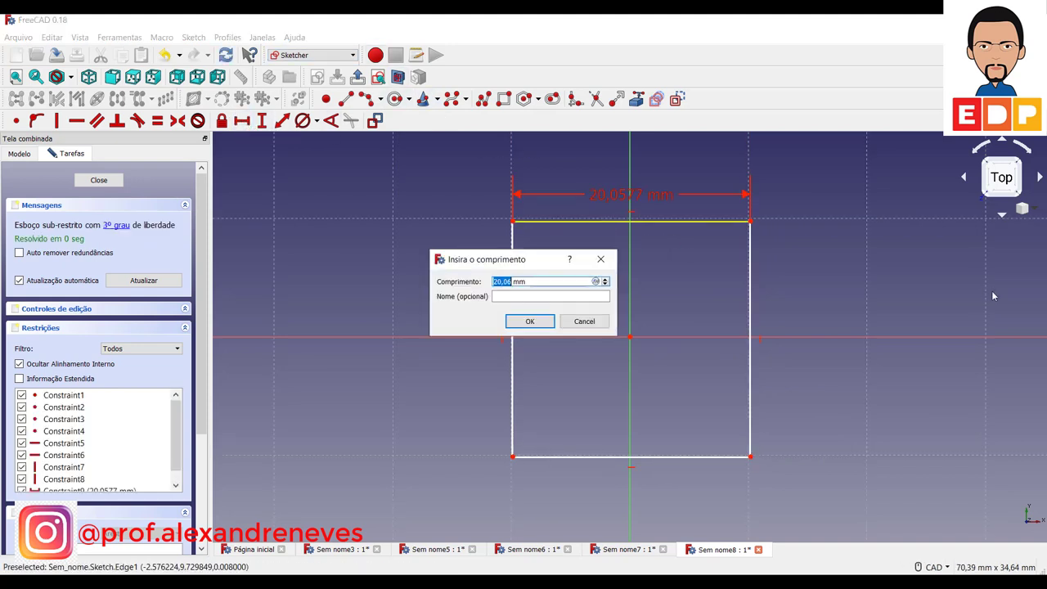
{"action": "type", "text": "20"}
{"action": "key", "text": "Return"}
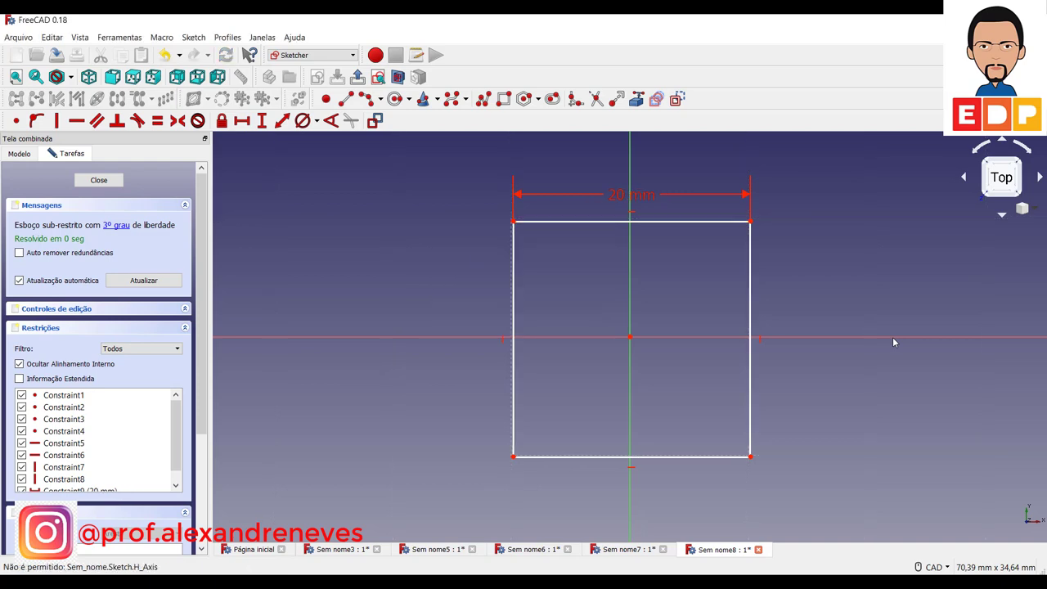
{"action": "left_click", "coordinate": [514, 329]}
{"action": "type", "text": "20"}
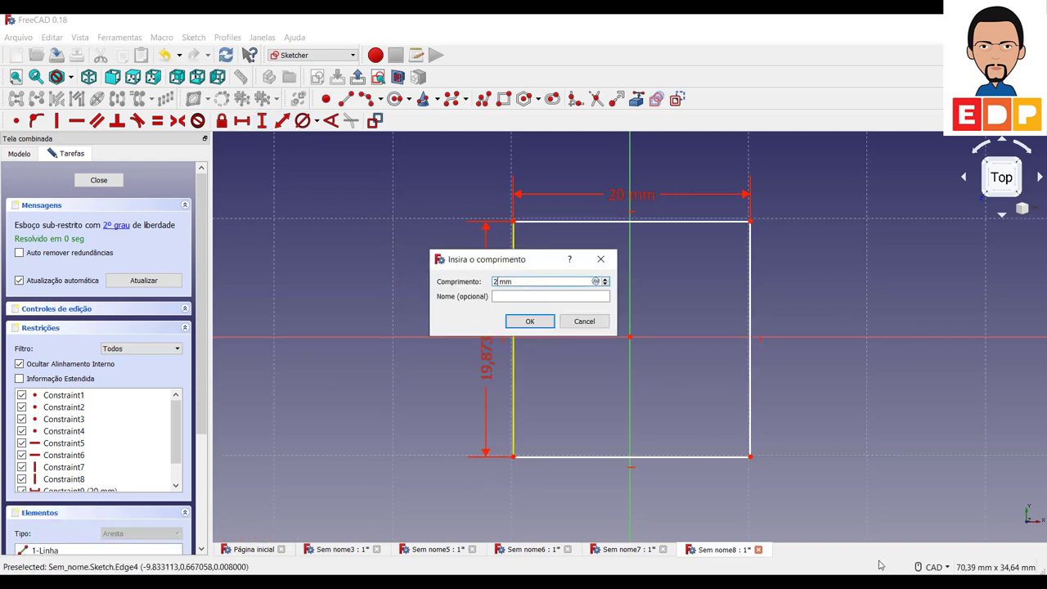
{"action": "key", "text": "Return"}
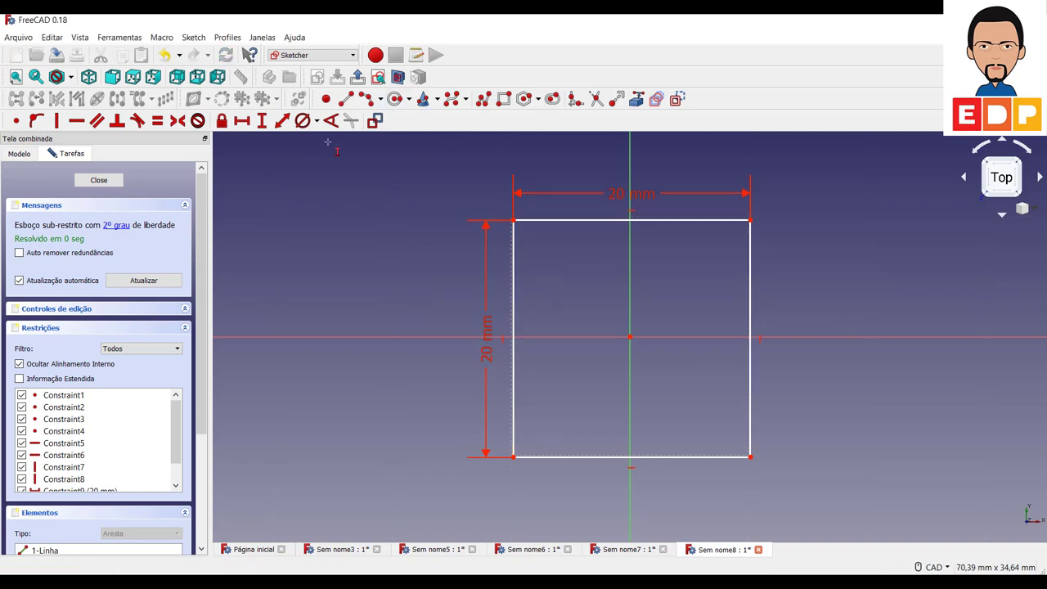
Step: Centre the square with 10 mm horizontal and vertical offsets from the origin, then close the sketch
{"action": "left_click", "coordinate": [243, 121]}
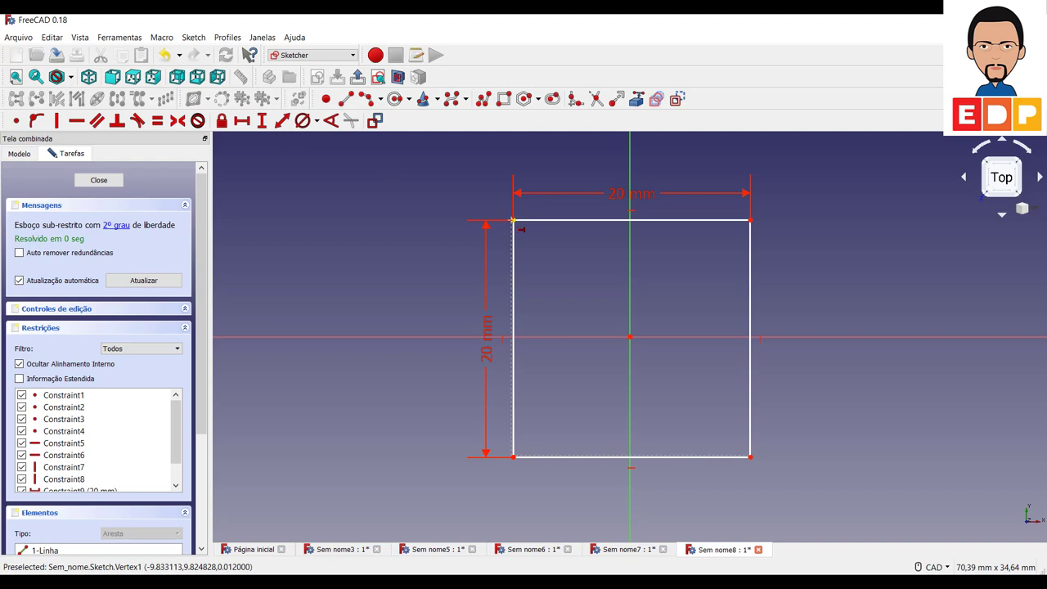
{"action": "left_click", "coordinate": [629, 337]}
{"action": "type", "text": "10"}
{"action": "key", "text": "Return"}
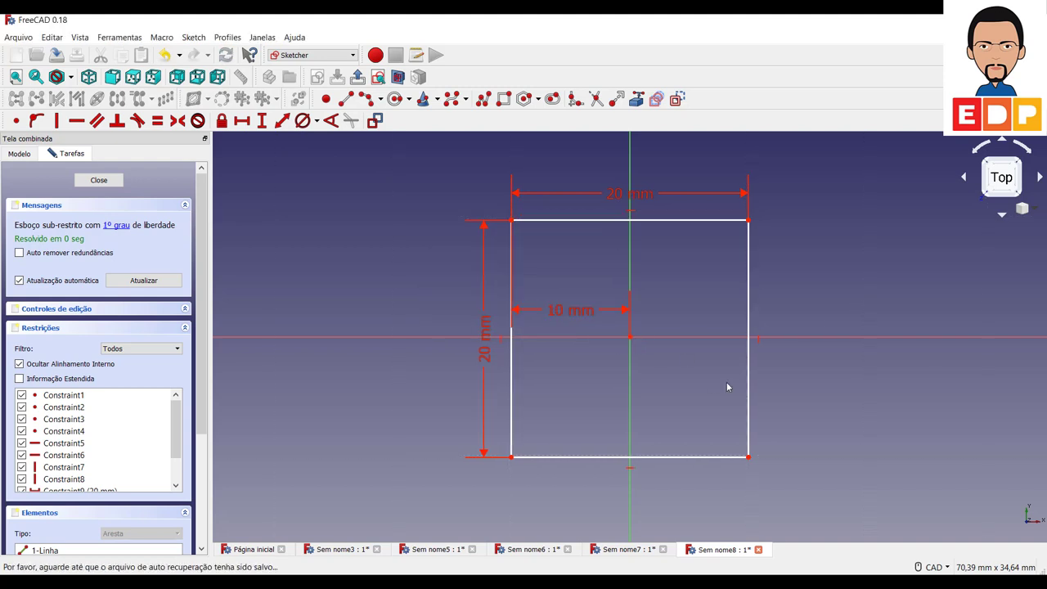
{"action": "left_click", "coordinate": [262, 121]}
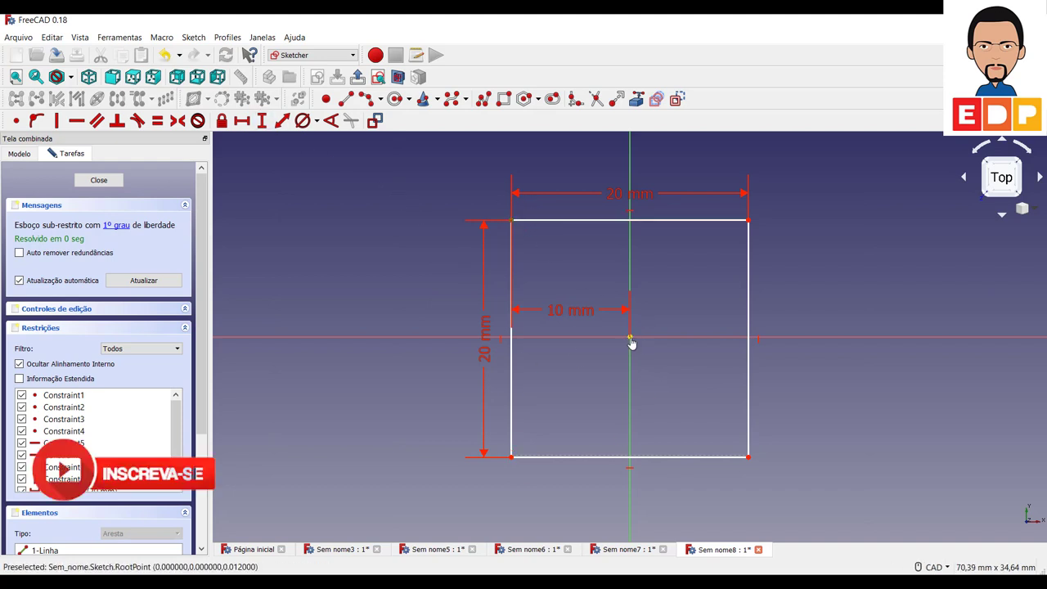
{"action": "left_click", "coordinate": [630, 337]}
{"action": "type", "text": "10"}
{"action": "key", "text": "Return"}
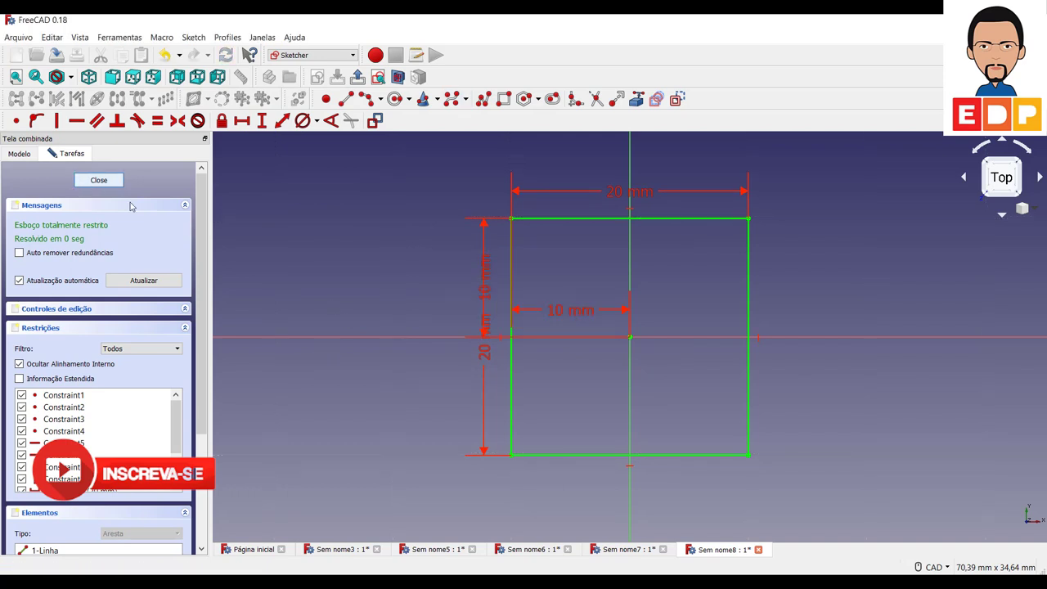
{"action": "left_click", "coordinate": [99, 180]}
Step: Pad the square 10 mm, symmetric to the sketch plane
{"action": "left_click", "coordinate": [229, 98]}
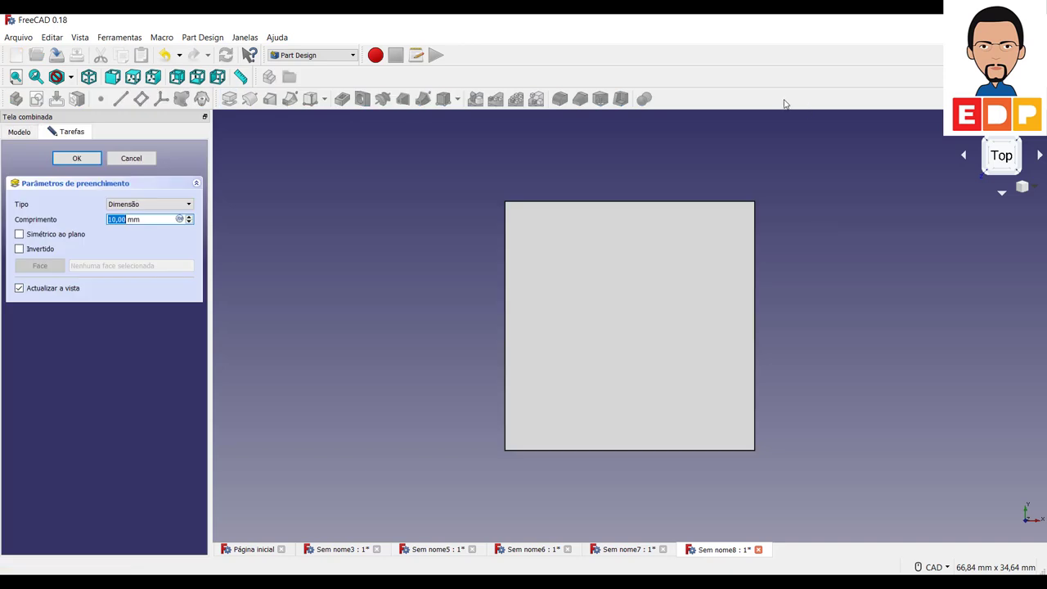
{"action": "left_click", "coordinate": [1022, 144]}
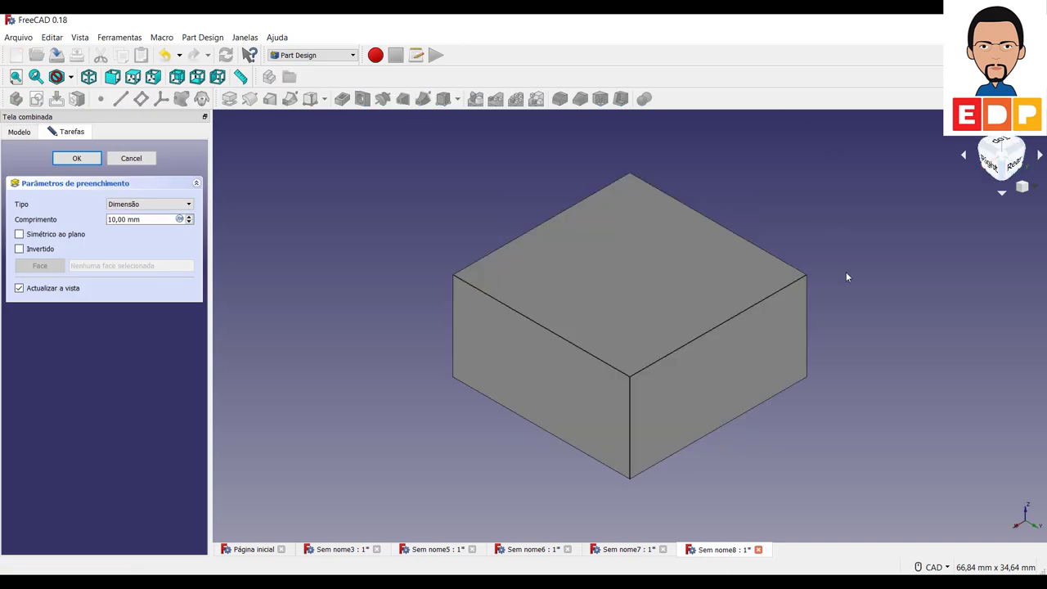
{"action": "left_click", "coordinate": [20, 235]}
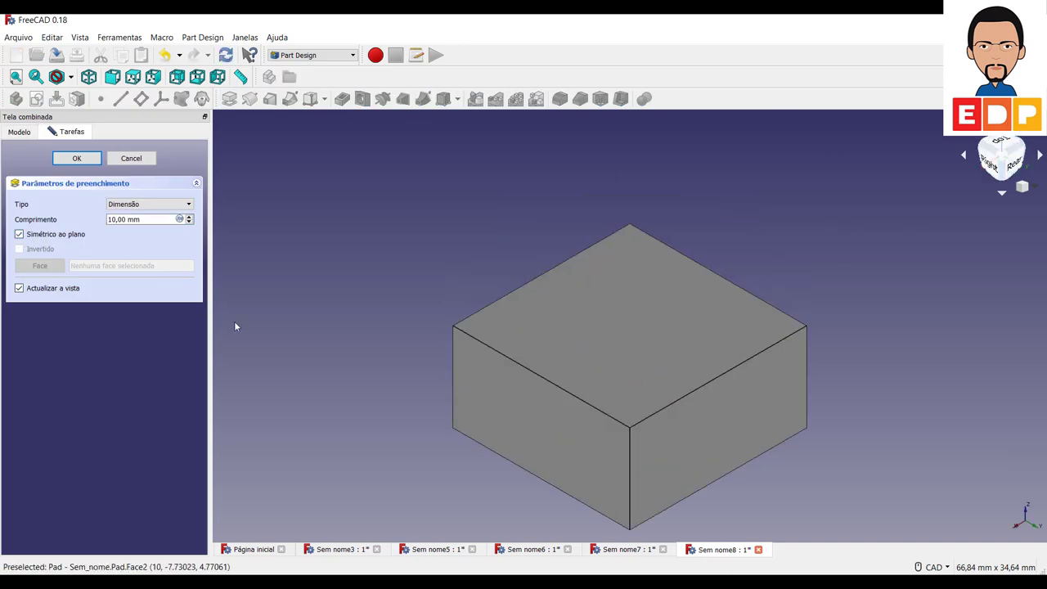
{"action": "left_click", "coordinate": [74, 160]}
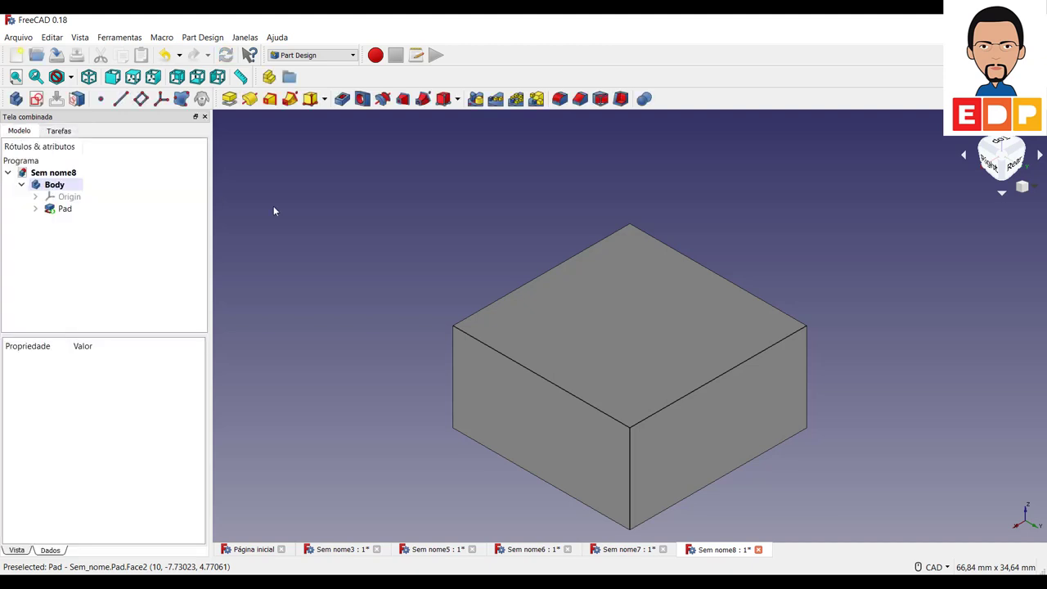
Step: Select the block's top face
{"action": "left_click", "coordinate": [655, 369]}
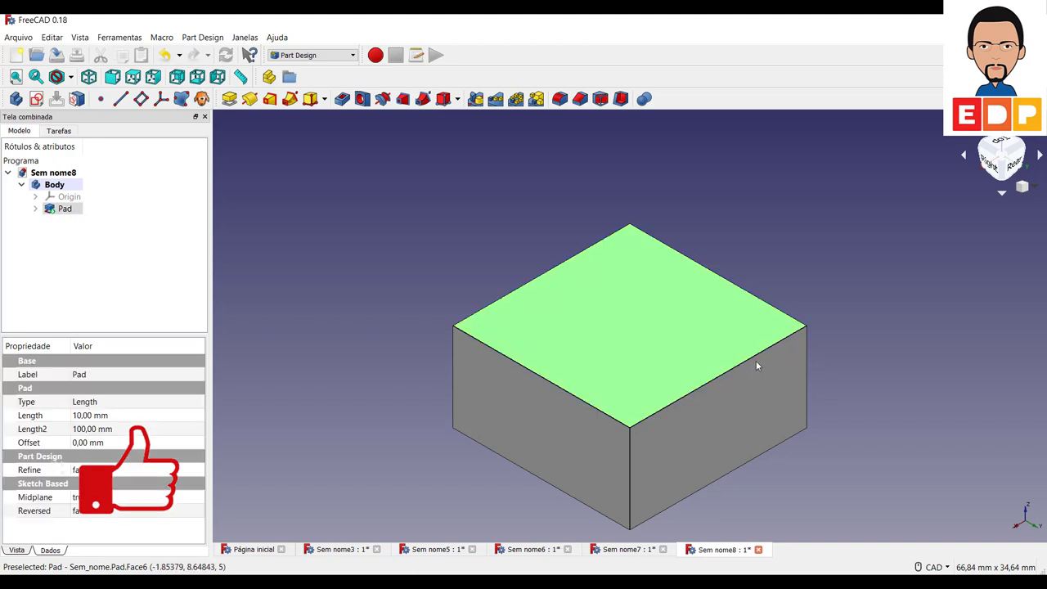
{"action": "left_click", "coordinate": [895, 334]}
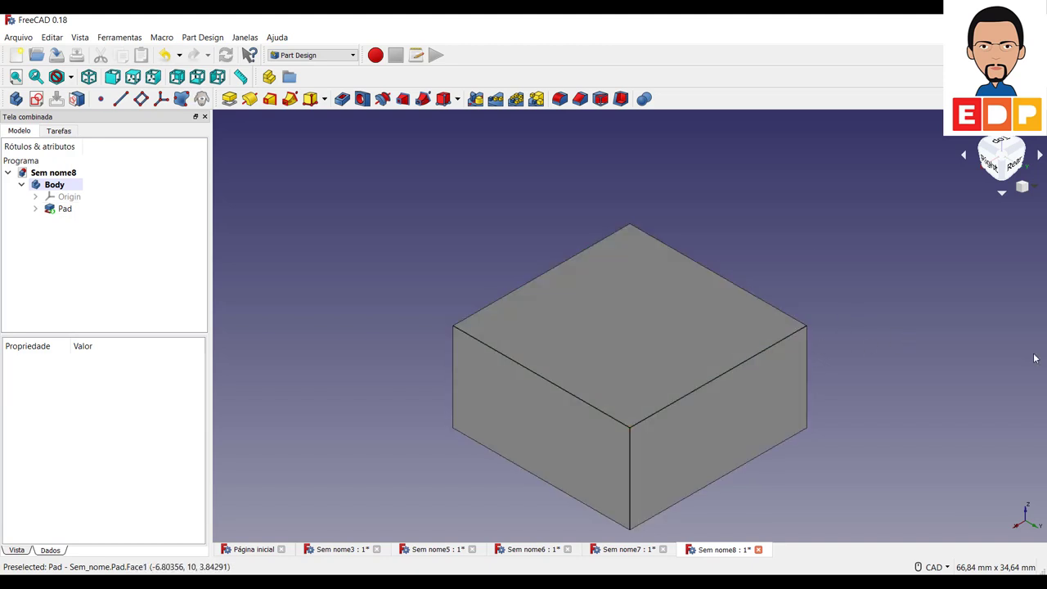
{"action": "left_click", "coordinate": [645, 340]}
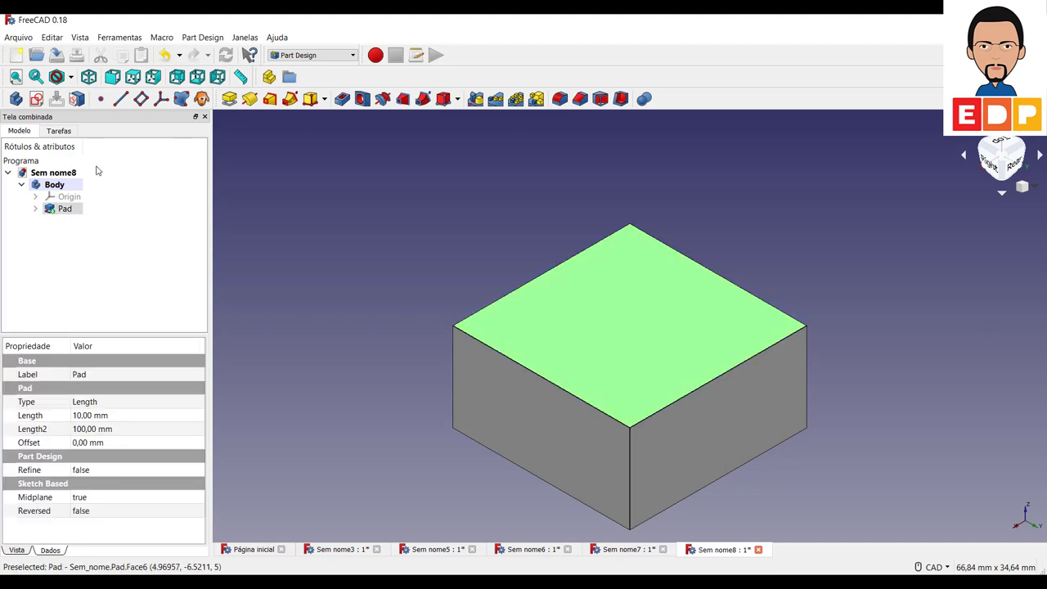
Step: Start a sketch on the top face and draw a tall rectangle
{"action": "left_click", "coordinate": [36, 99]}
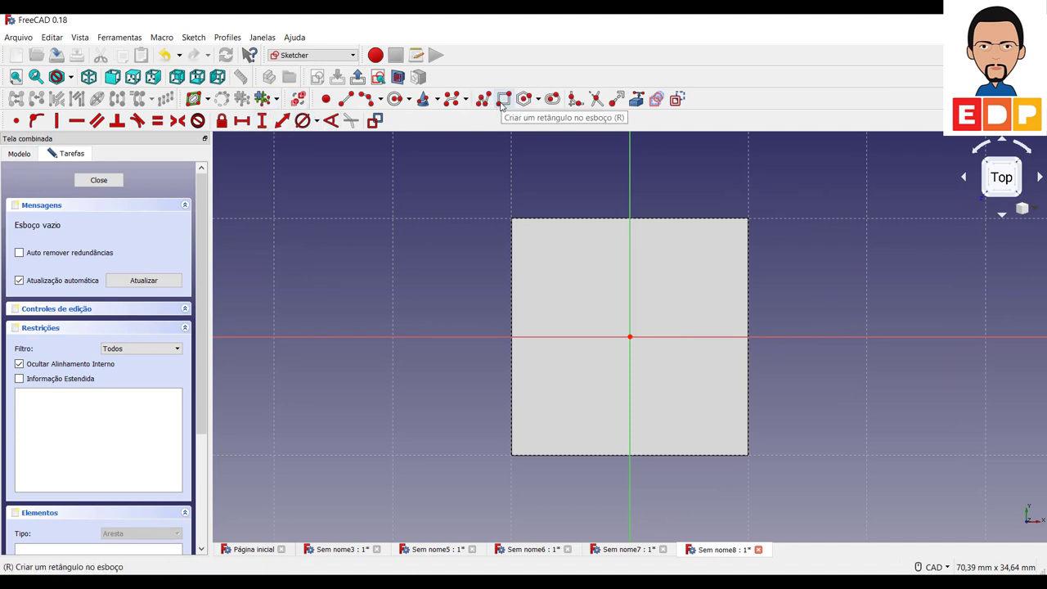
{"action": "left_click", "coordinate": [502, 101]}
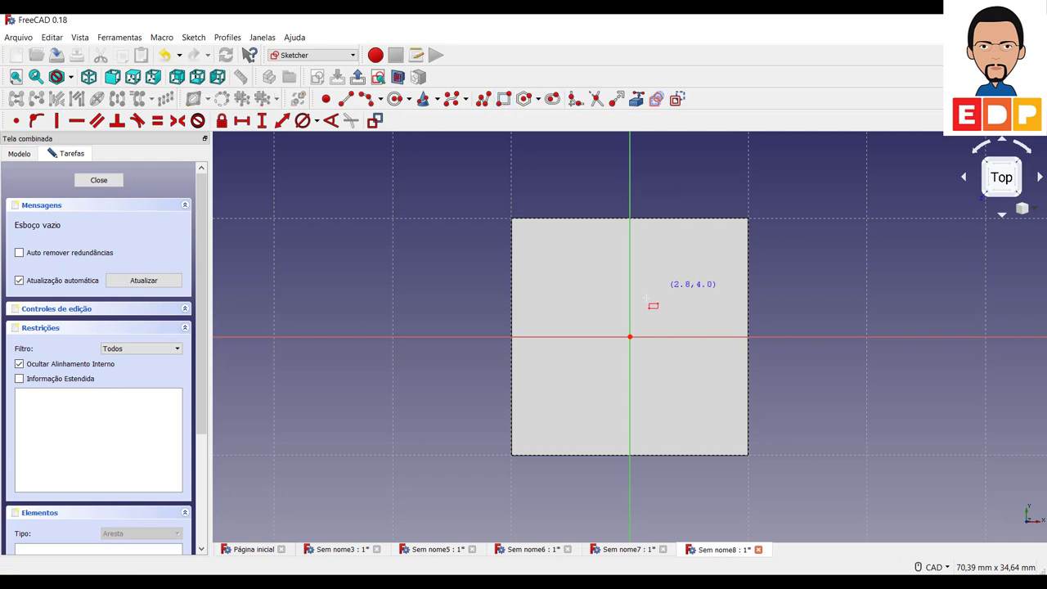
{"action": "left_click", "coordinate": [588, 261]}
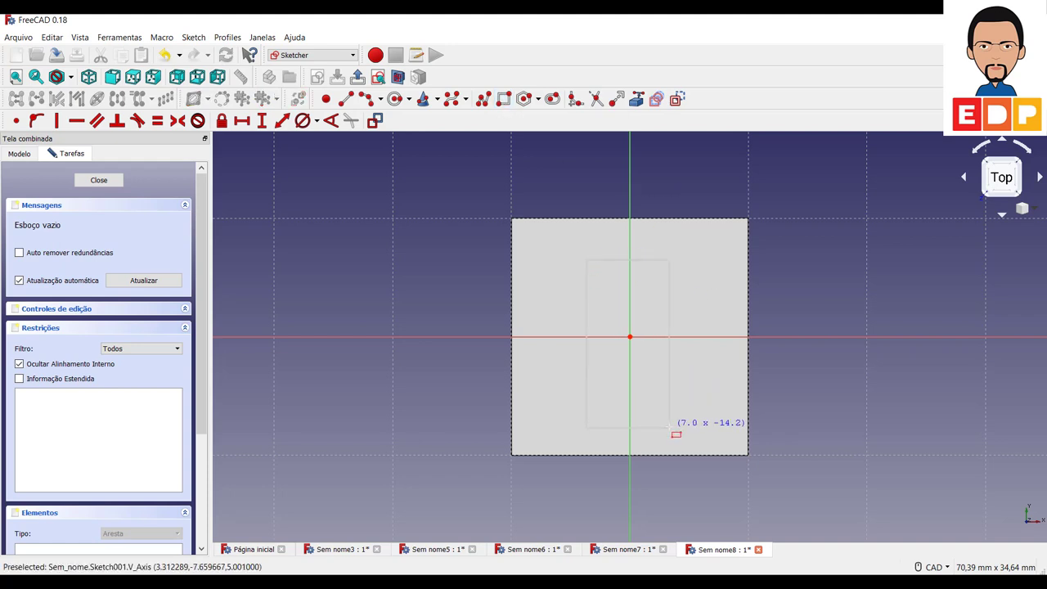
{"action": "left_click", "coordinate": [668, 422]}
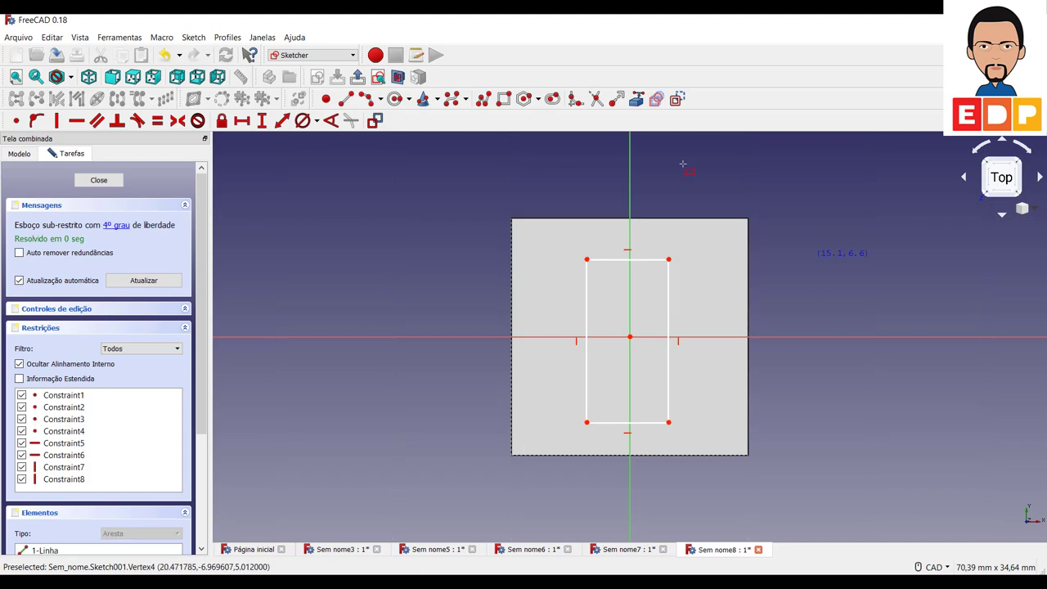
Step: Constrain the rectangle's corners 7,5 mm vertically from the origin
{"action": "left_click", "coordinate": [263, 121]}
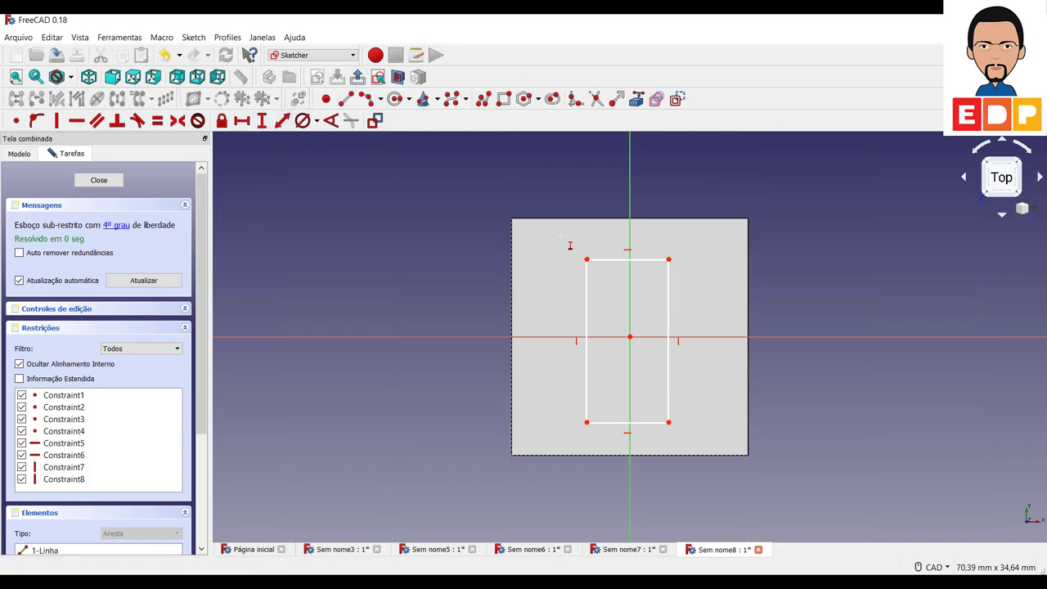
{"action": "left_click", "coordinate": [587, 260]}
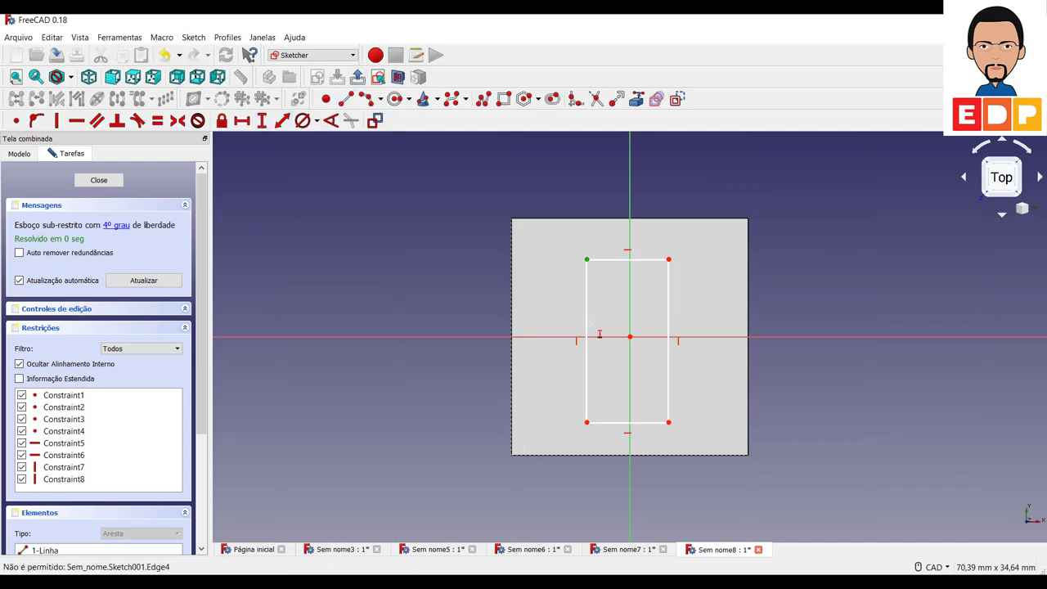
{"action": "left_click", "coordinate": [629, 337]}
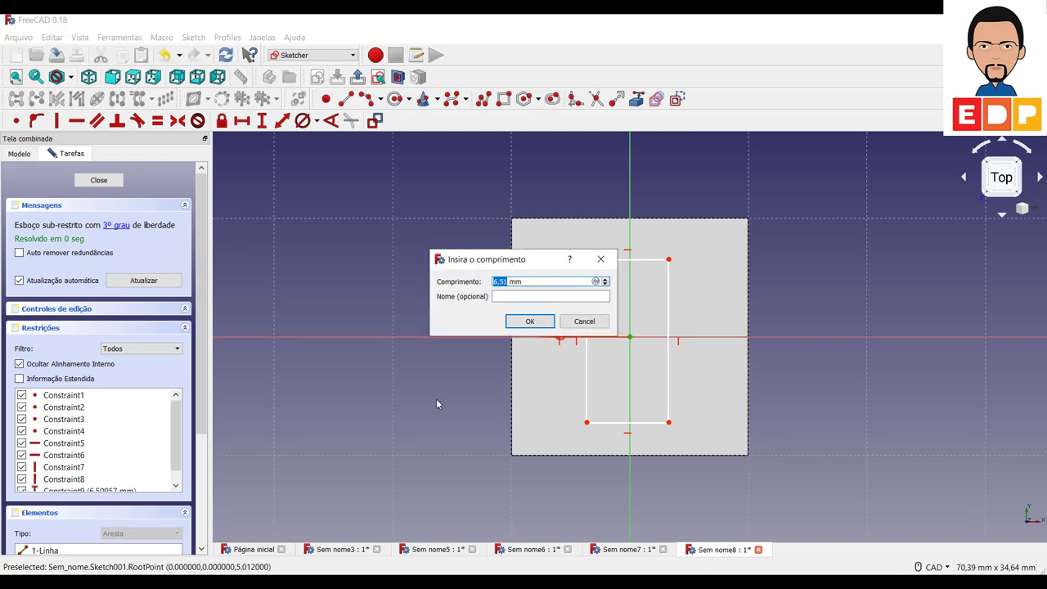
{"action": "type", "text": "7"}
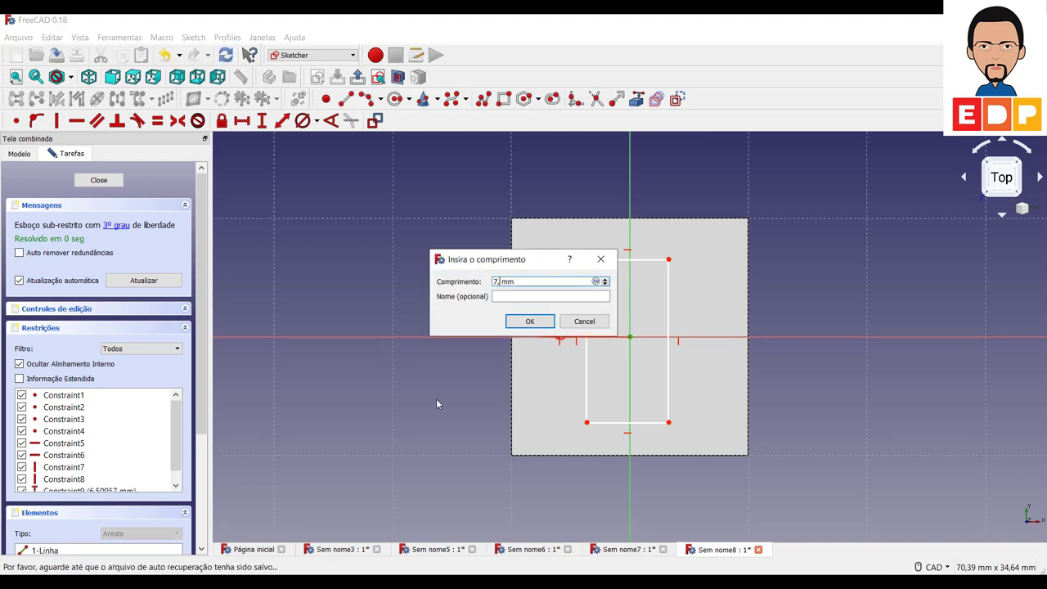
{"action": "type", "text": ",5"}
{"action": "key", "text": "Return"}
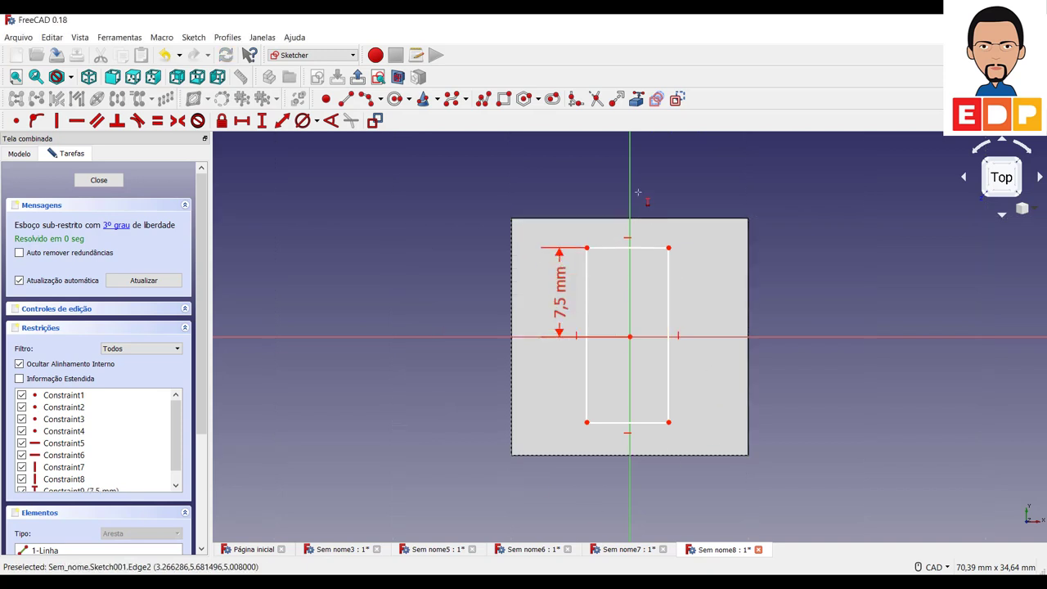
{"action": "left_click", "coordinate": [589, 425]}
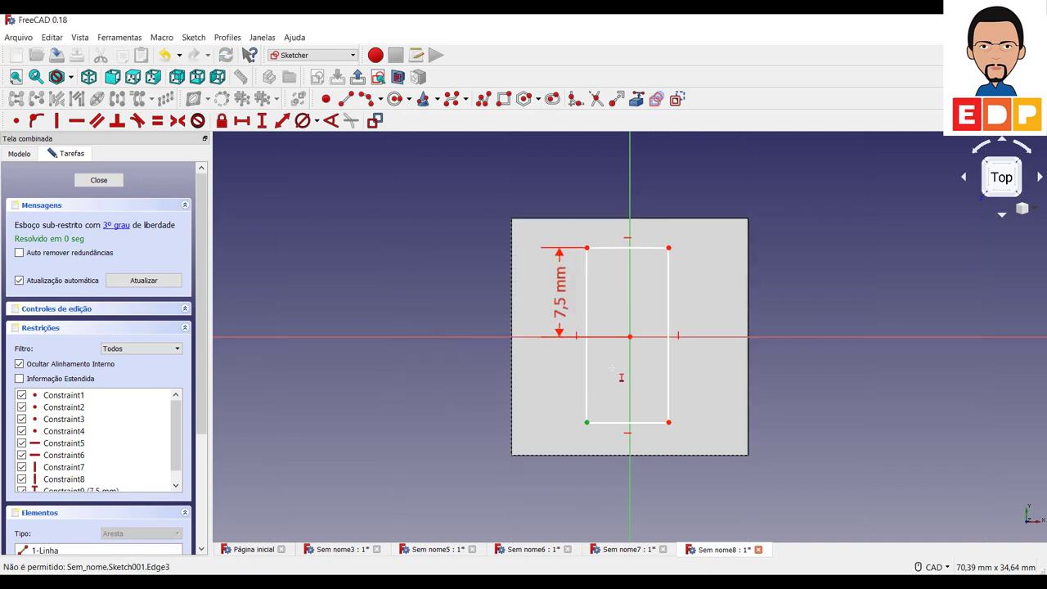
{"action": "left_click", "coordinate": [640, 344]}
{"action": "type", "text": "i"}
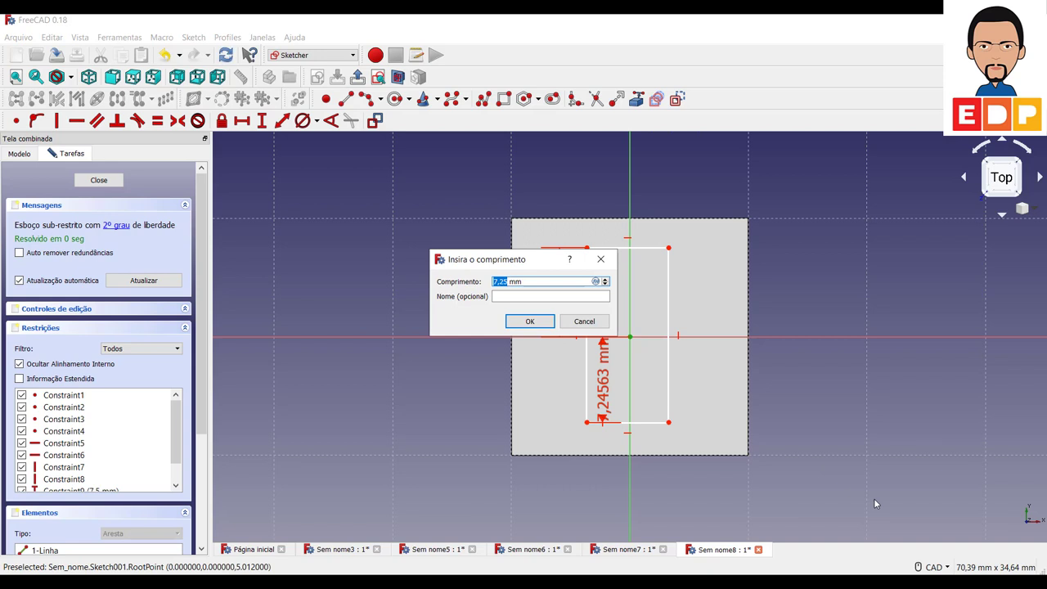
{"action": "type", "text": "7"}
{"action": "key", "text": "Return"}
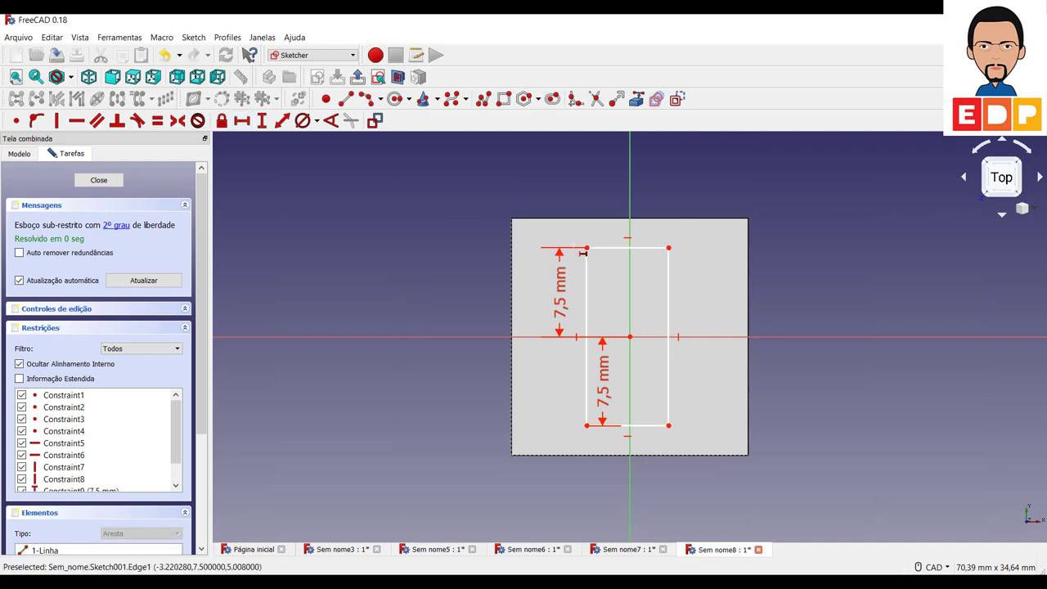
{"action": "left_click", "coordinate": [631, 337]}
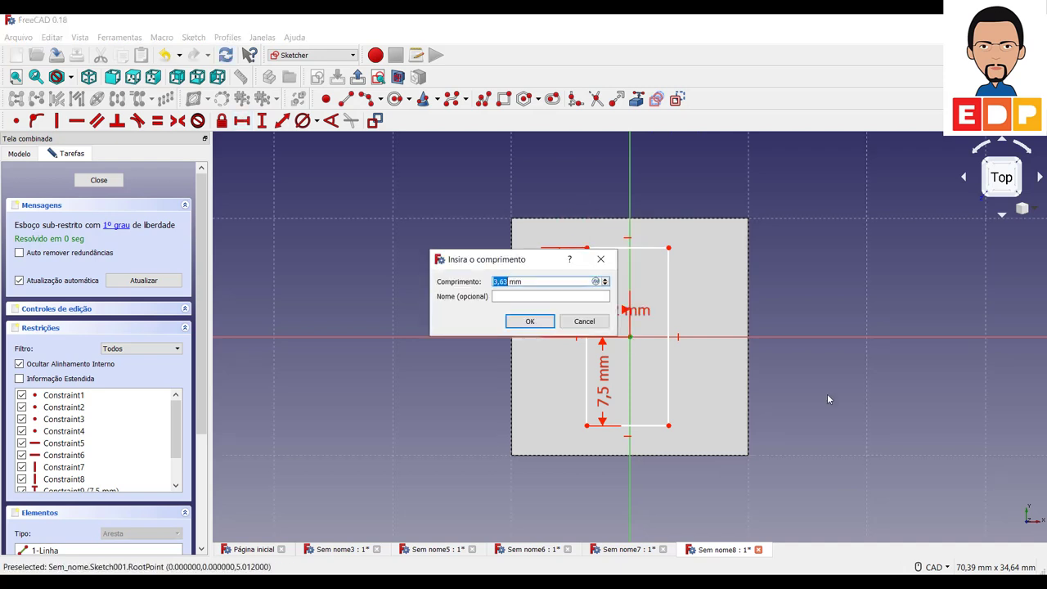
{"action": "type", "text": "7,5"}
{"action": "key", "text": "Return"}
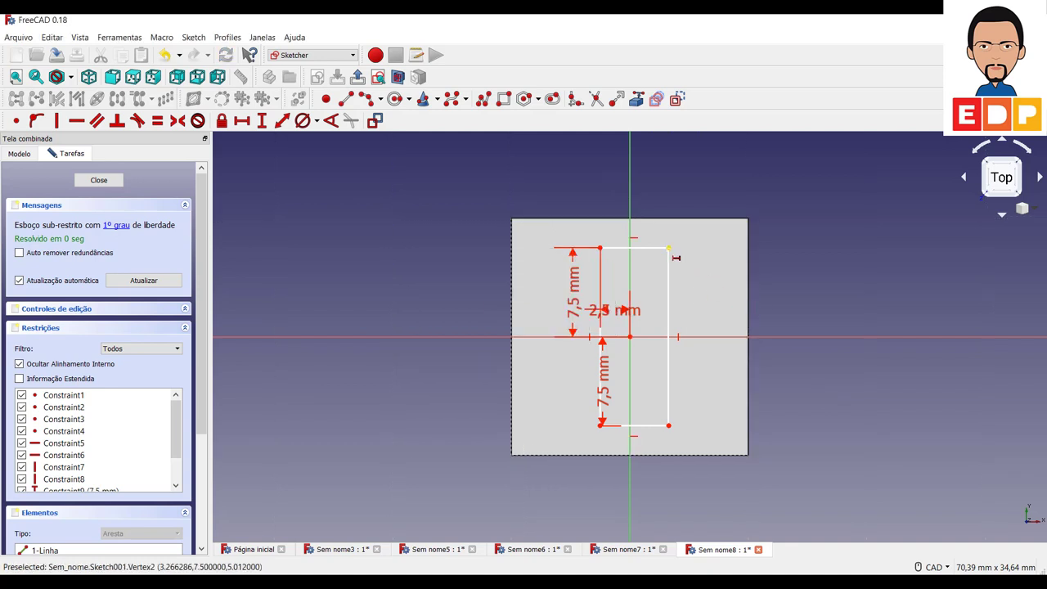
Step: Add a 2,5 mm horizontal distance from the origin and close the sketch
{"action": "left_click", "coordinate": [669, 248]}
{"action": "left_click", "coordinate": [630, 336]}
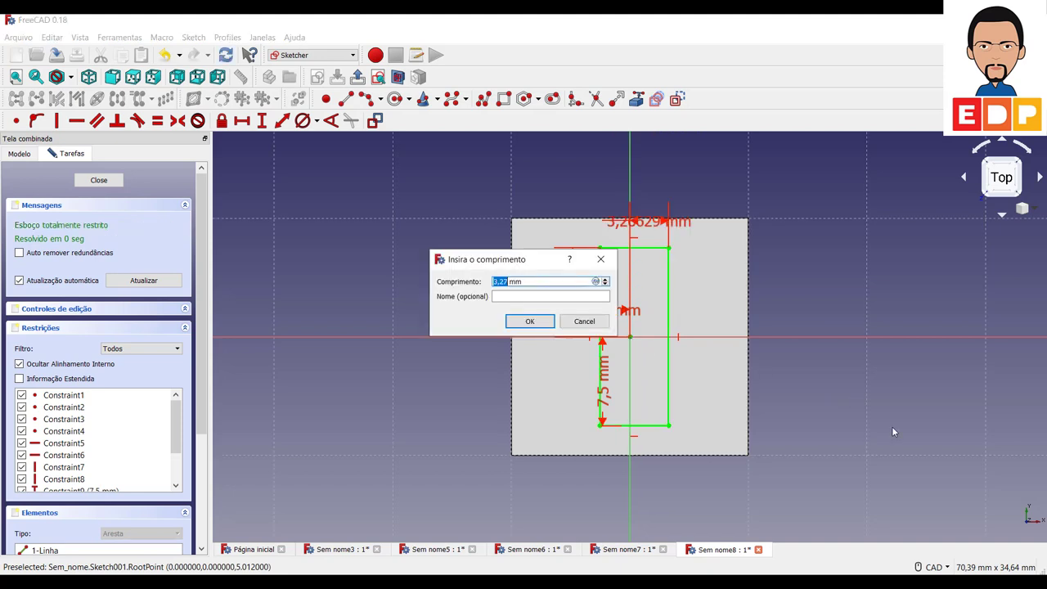
{"action": "type", "text": "2,5"}
{"action": "key", "text": "Return"}
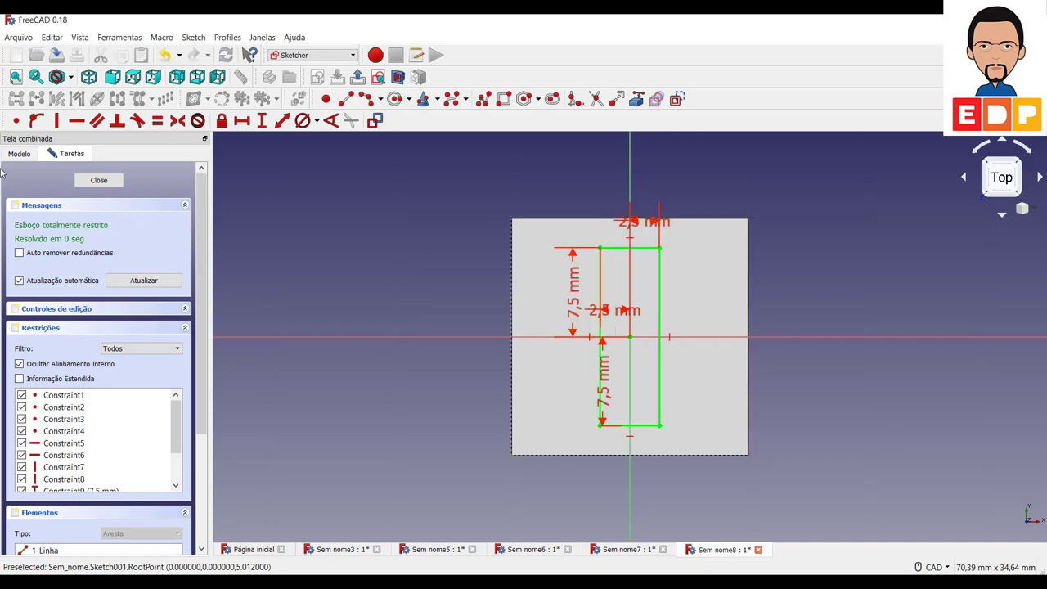
{"action": "left_click", "coordinate": [101, 179]}
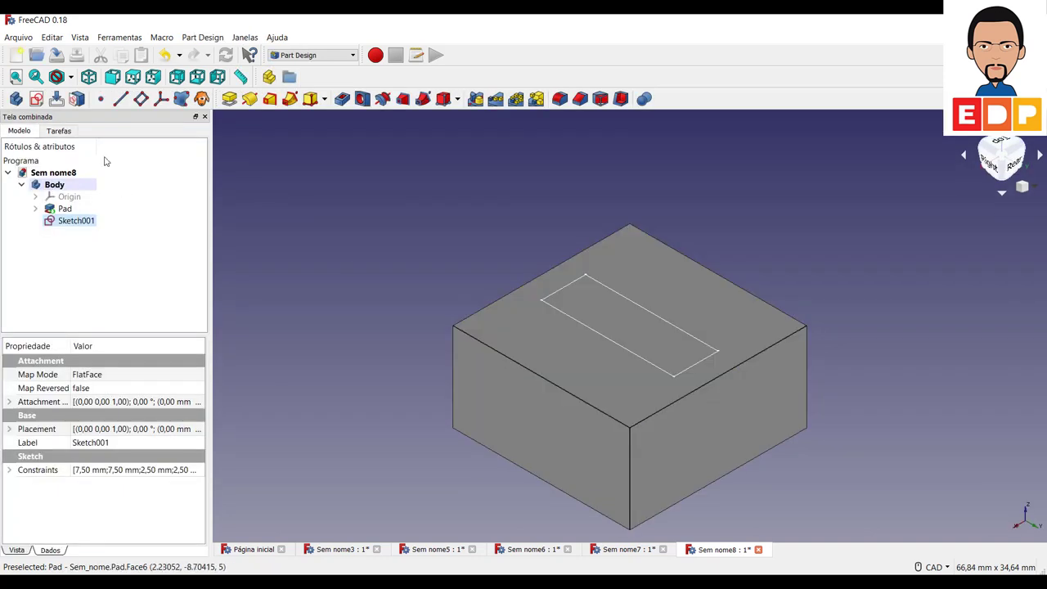
Step: Pad the rectangle sketch 20 mm upward as Pad001
{"action": "left_click", "coordinate": [230, 99]}
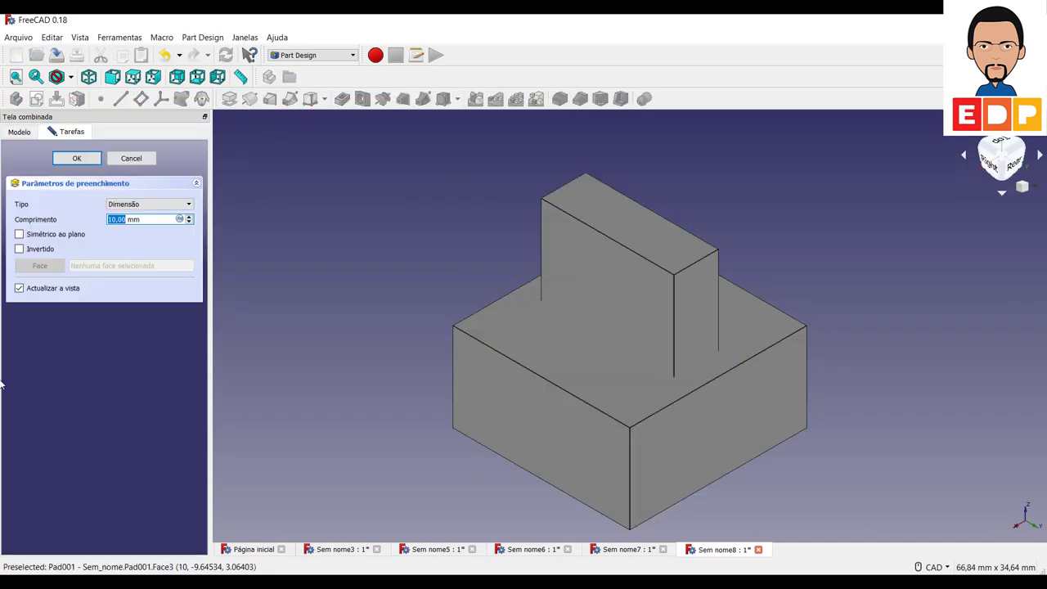
{"action": "type", "text": "20"}
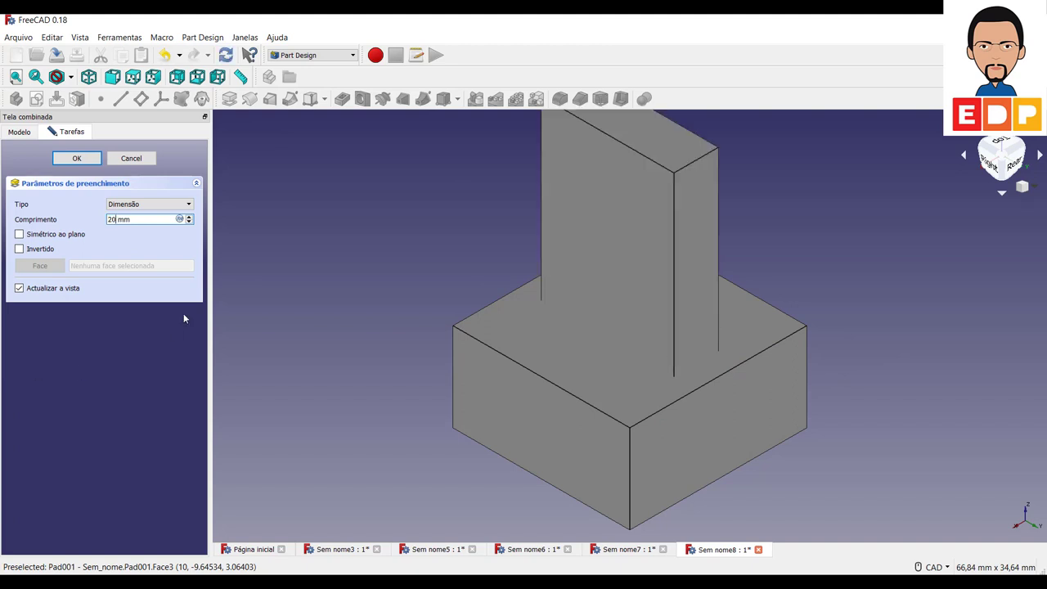
{"action": "left_click", "coordinate": [77, 159]}
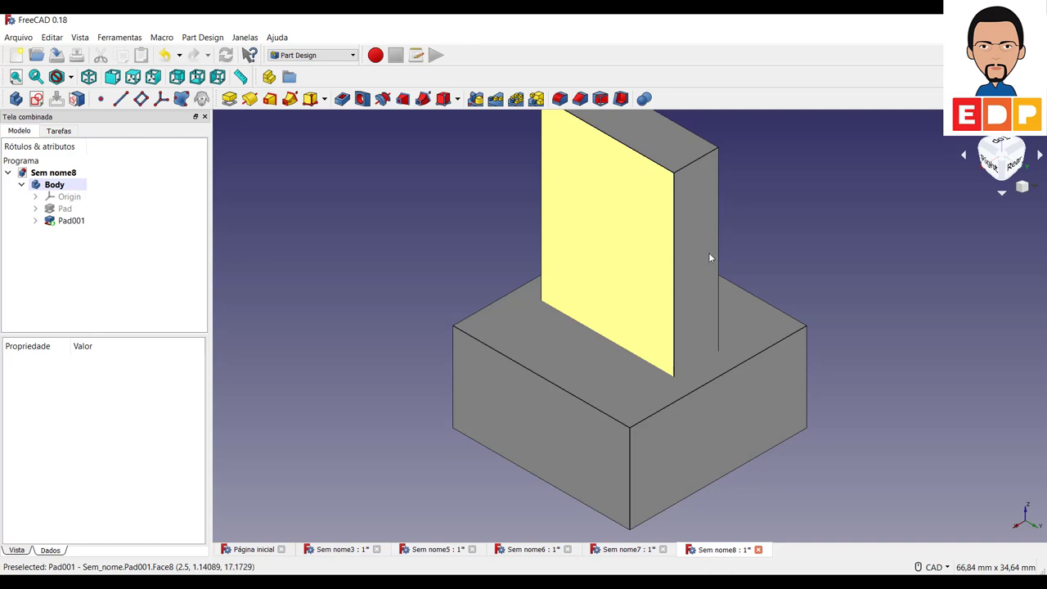
Step: Select the upright rib's front face
{"action": "middle_click_drag", "start_coordinate": [885, 273], "coordinate": [869, 323]}
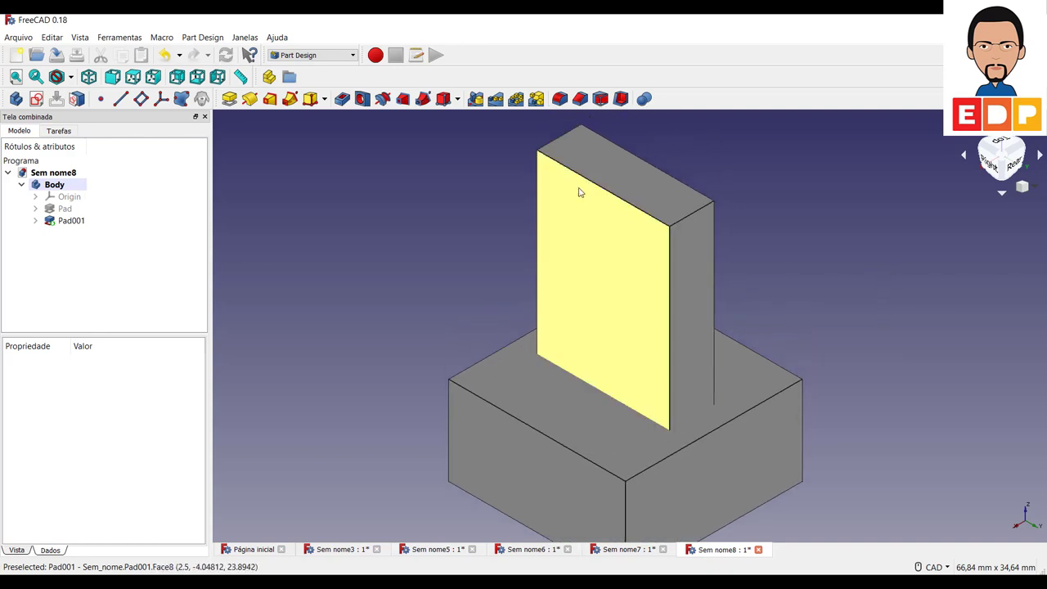
{"action": "scroll", "coordinate": [857, 352], "scroll_direction": "down", "scroll_amount": 6}
{"action": "scroll", "coordinate": [801, 402], "scroll_direction": "up", "scroll_amount": 3}
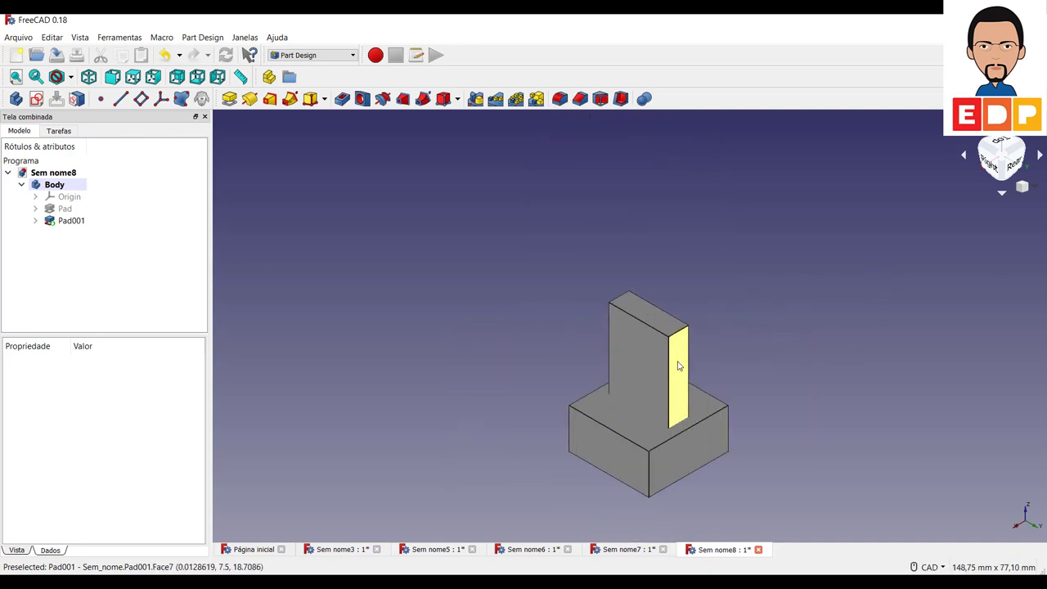
{"action": "scroll", "coordinate": [798, 401], "scroll_direction": "up", "scroll_amount": 2}
{"action": "scroll", "coordinate": [799, 402], "scroll_direction": "down", "scroll_amount": 1}
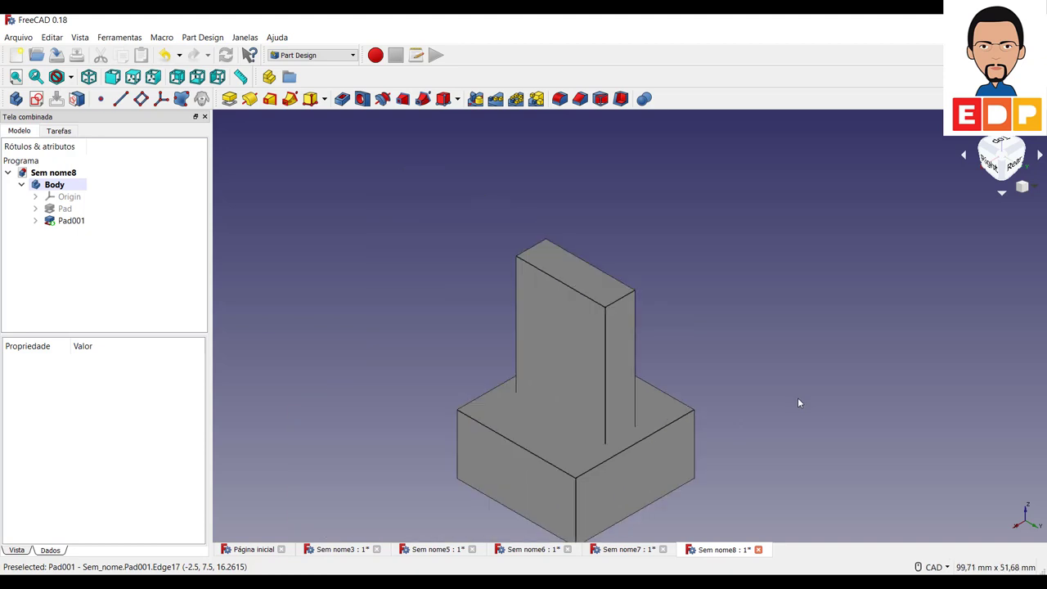
{"action": "scroll", "coordinate": [801, 401], "scroll_direction": "down", "scroll_amount": 1}
{"action": "scroll", "coordinate": [808, 399], "scroll_direction": "down", "scroll_amount": 2}
{"action": "scroll", "coordinate": [802, 399], "scroll_direction": "up", "scroll_amount": 3}
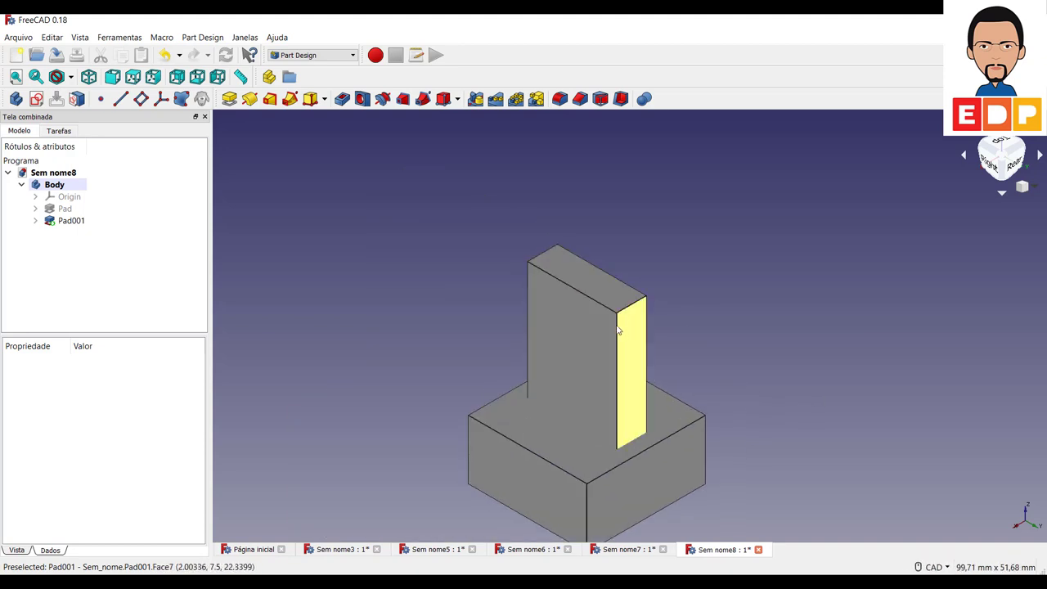
{"action": "left_click", "coordinate": [588, 364]}
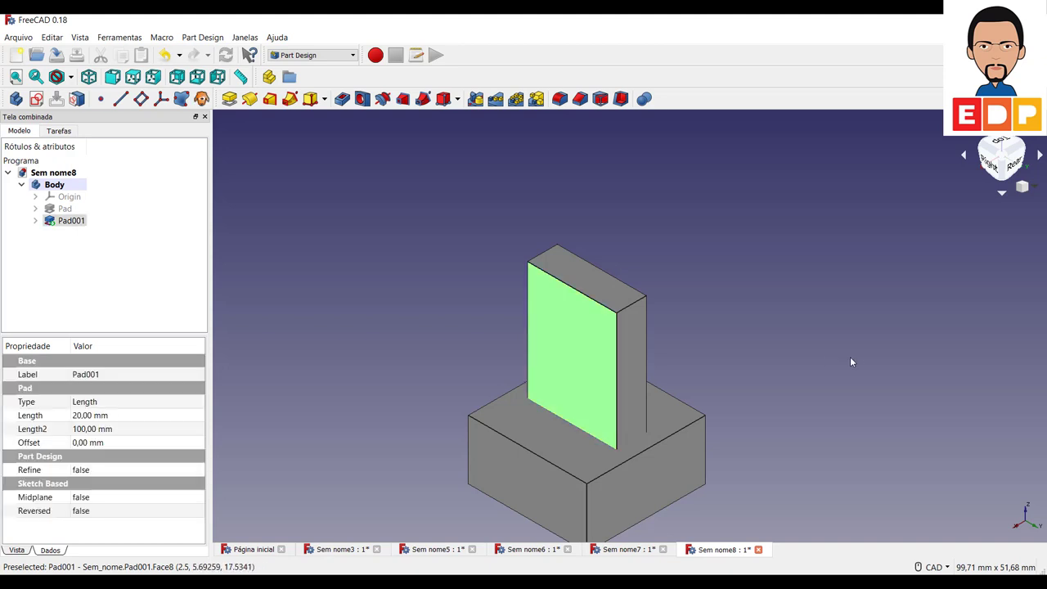
{"action": "left_click", "coordinate": [835, 354]}
{"action": "left_click", "coordinate": [577, 345]}
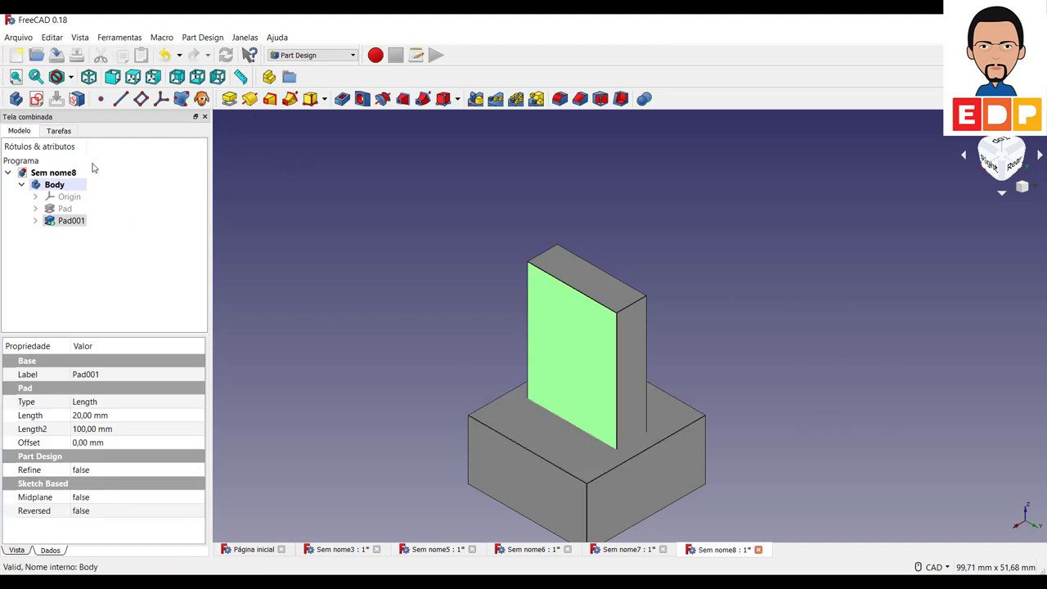
Step: Start a sketch on the rib's face and import its left and right edges as external geometry
{"action": "left_click", "coordinate": [36, 98]}
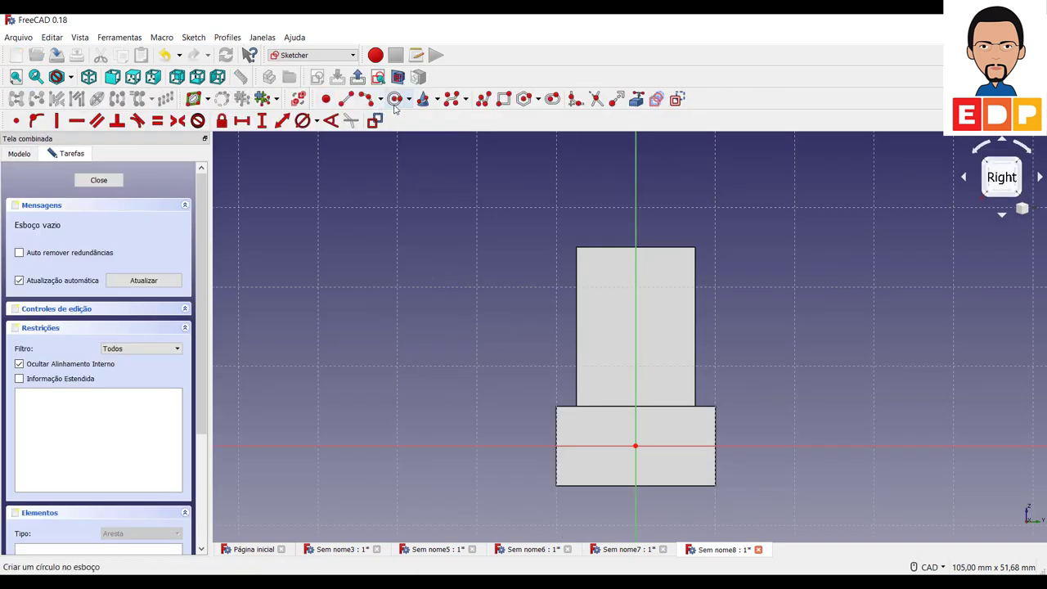
{"action": "left_click", "coordinate": [636, 99]}
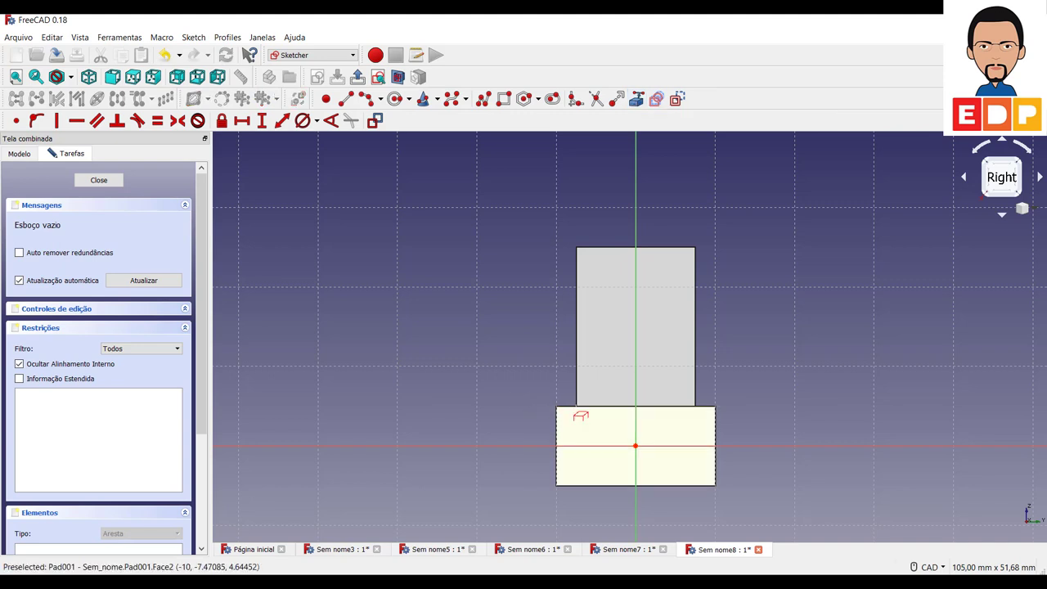
{"action": "left_click", "coordinate": [577, 401]}
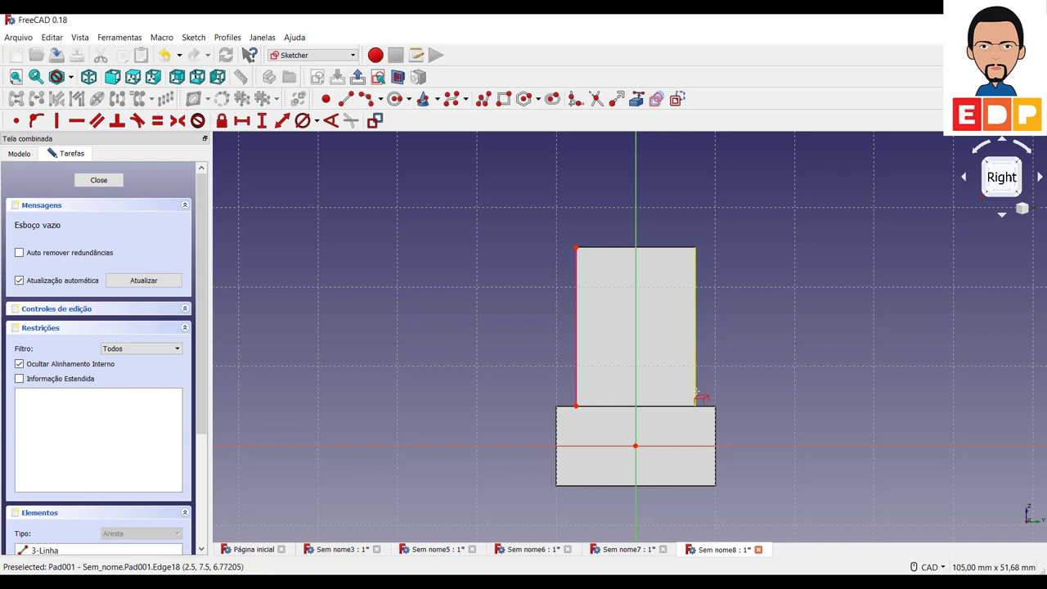
{"action": "left_click", "coordinate": [696, 396]}
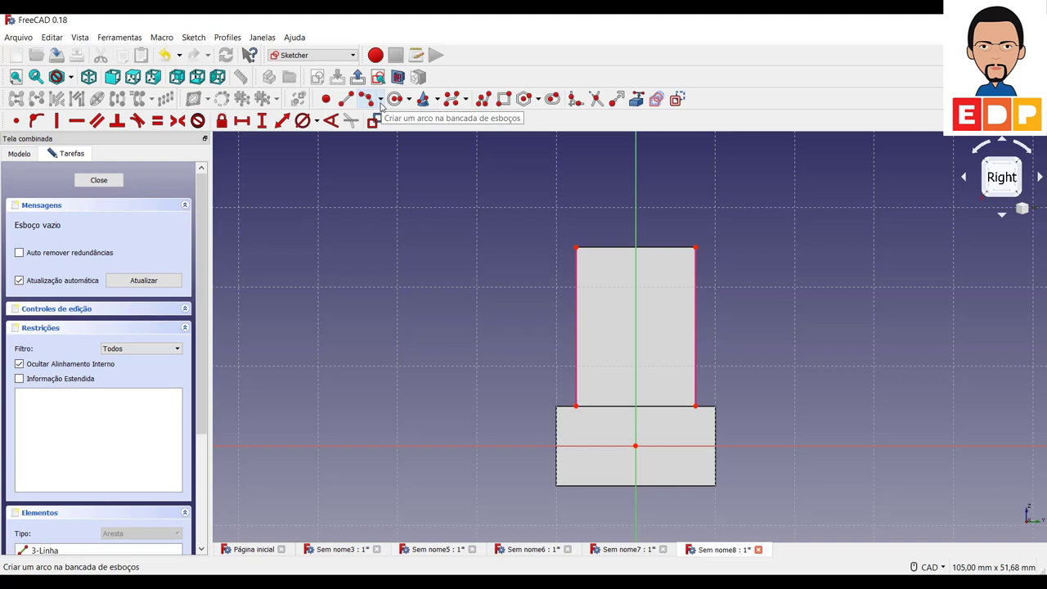
Step: Draw an end-point arc across the rib's top corners, bulging upward
{"action": "left_click", "coordinate": [380, 99]}
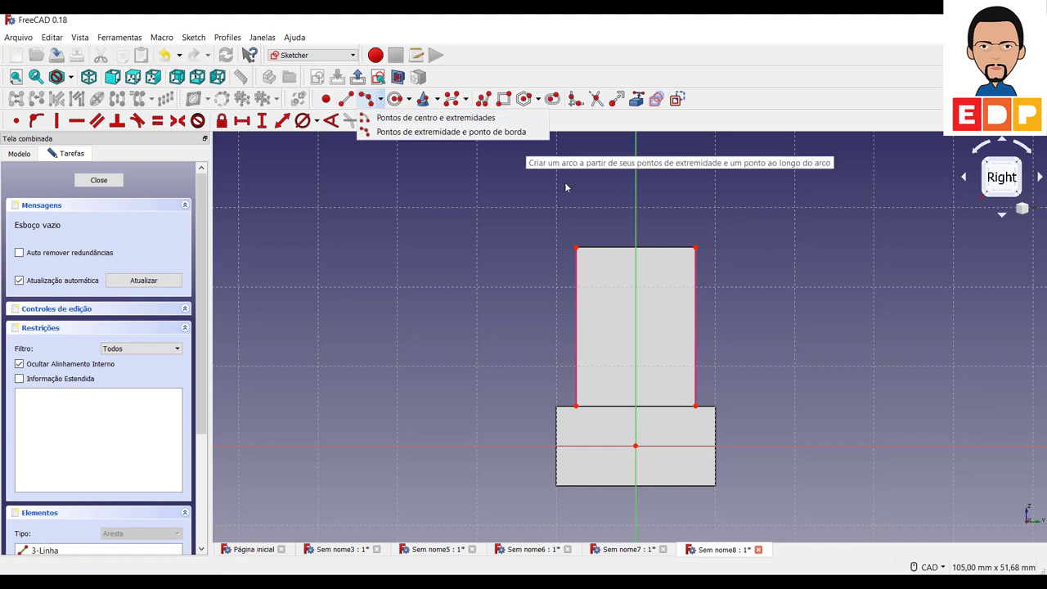
{"action": "left_click", "coordinate": [406, 132]}
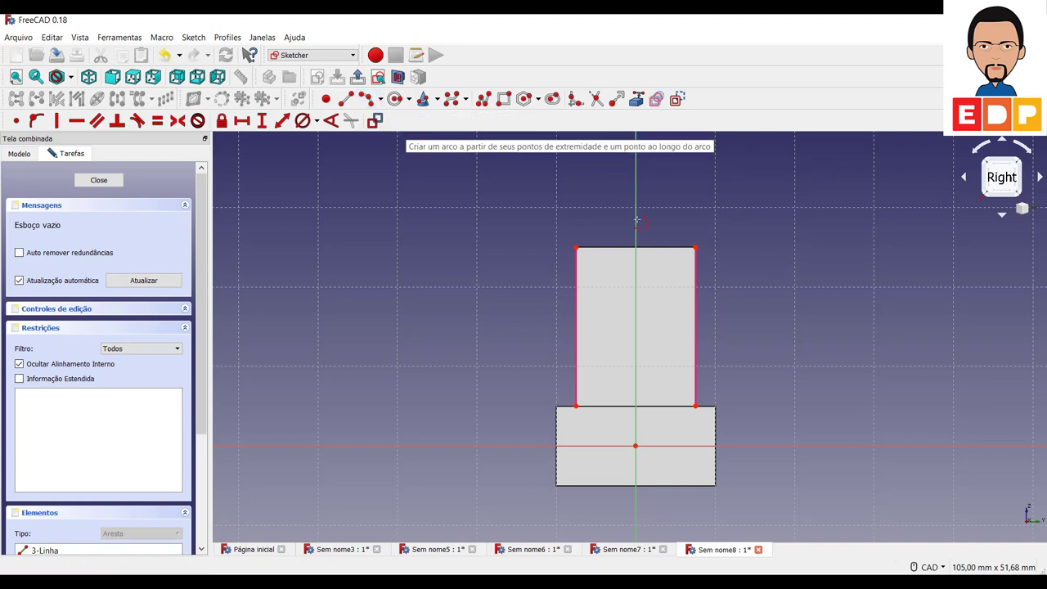
{"action": "left_click", "coordinate": [695, 246]}
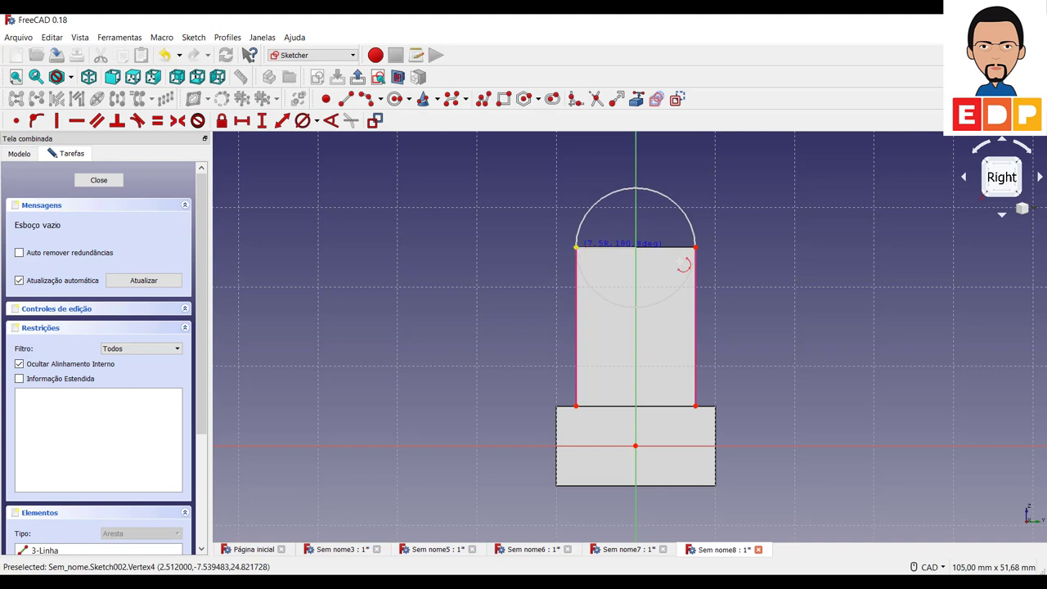
{"action": "left_click", "coordinate": [576, 245]}
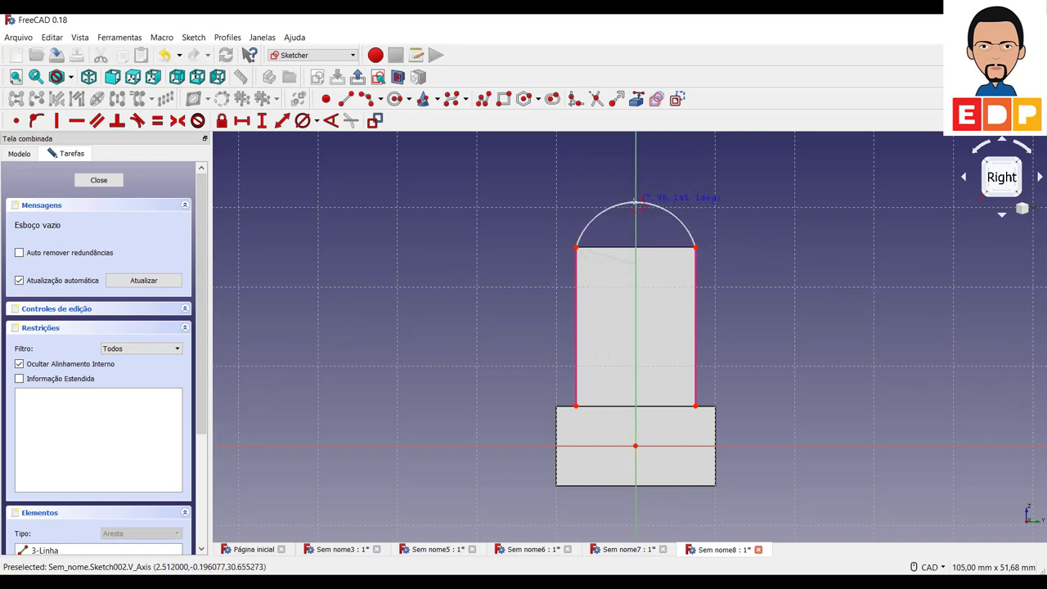
{"action": "left_click", "coordinate": [637, 204]}
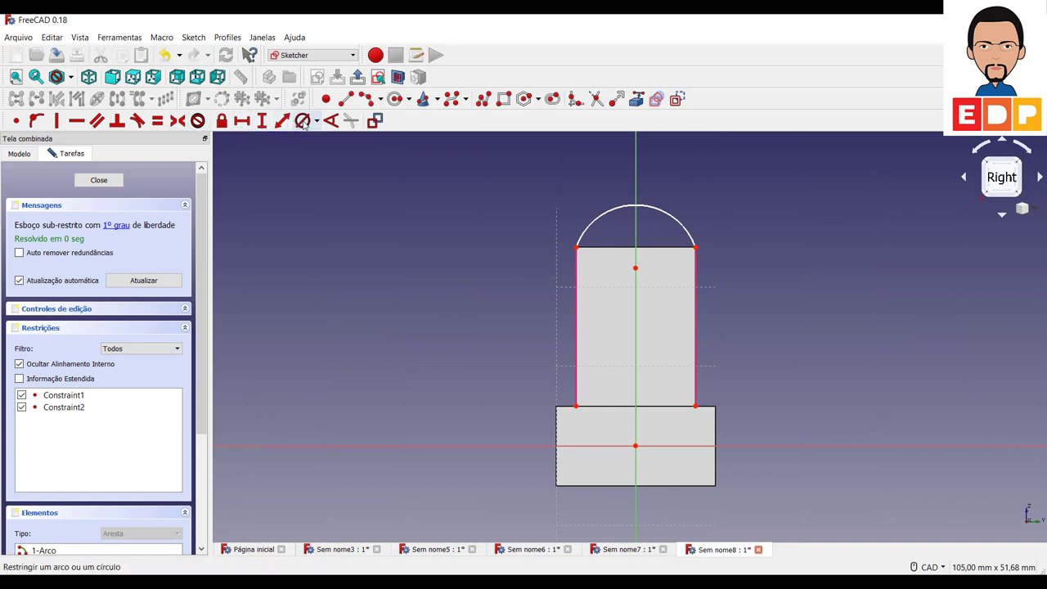
Step: Constrain the arc radius to 7,5 mm and view in isometric
{"action": "left_click", "coordinate": [318, 122]}
{"action": "left_click", "coordinate": [331, 138]}
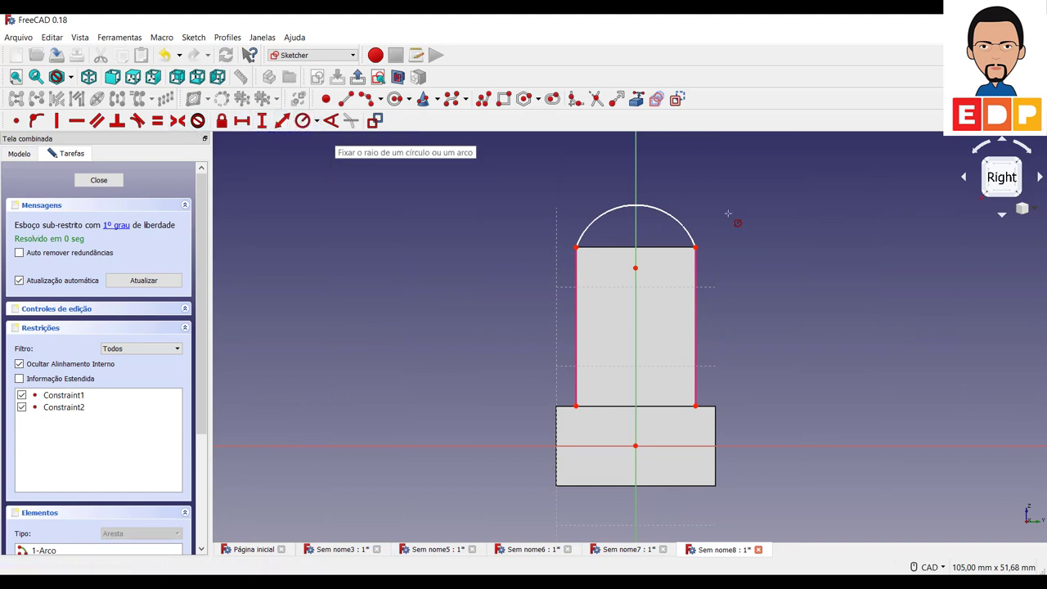
{"action": "left_click", "coordinate": [686, 229]}
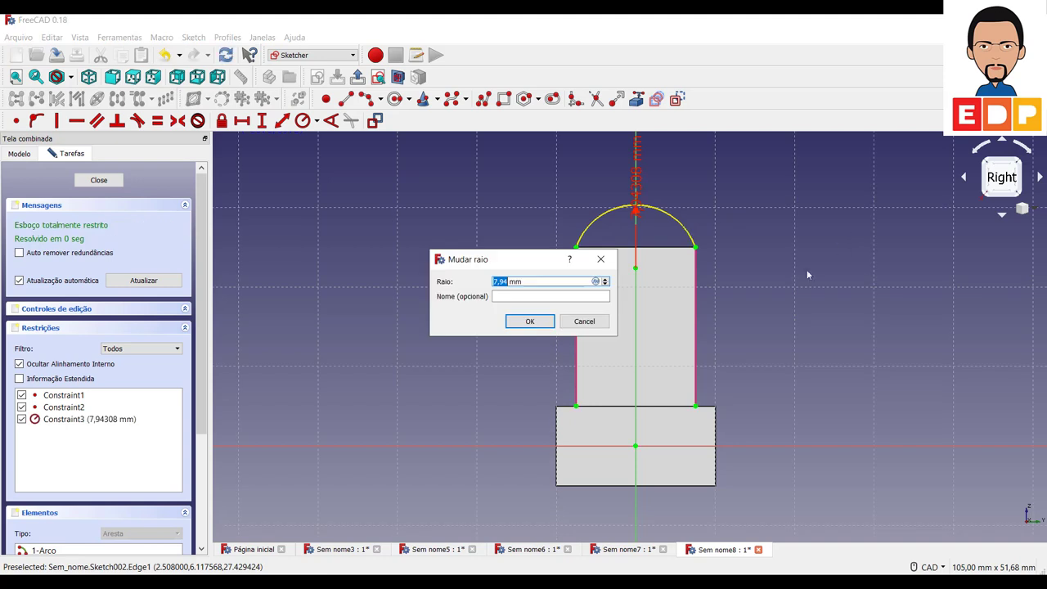
{"action": "type", "text": "7,"}
{"action": "type", "text": "5"}
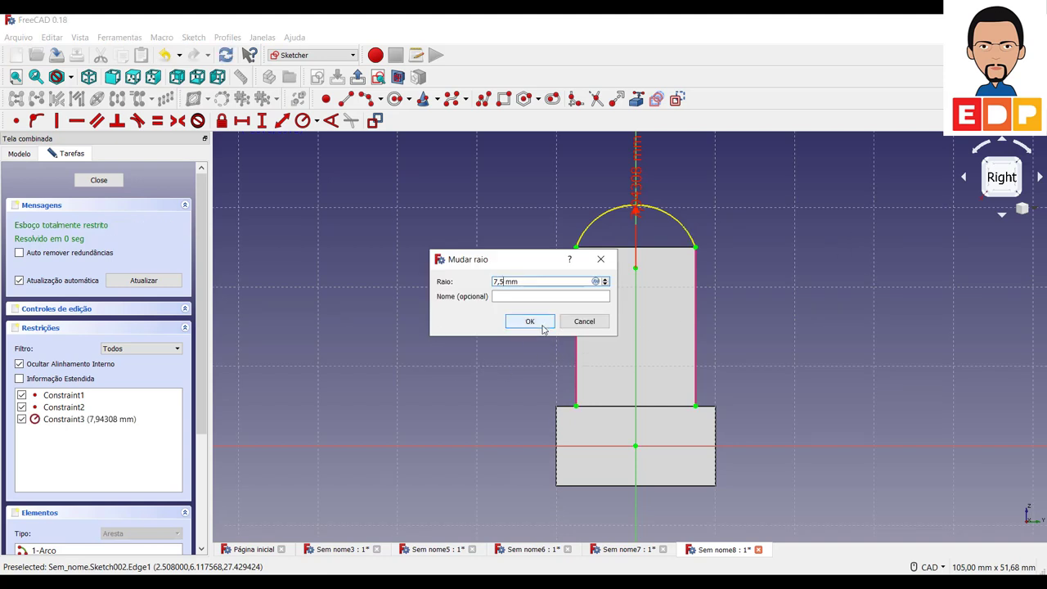
{"action": "left_click", "coordinate": [532, 323]}
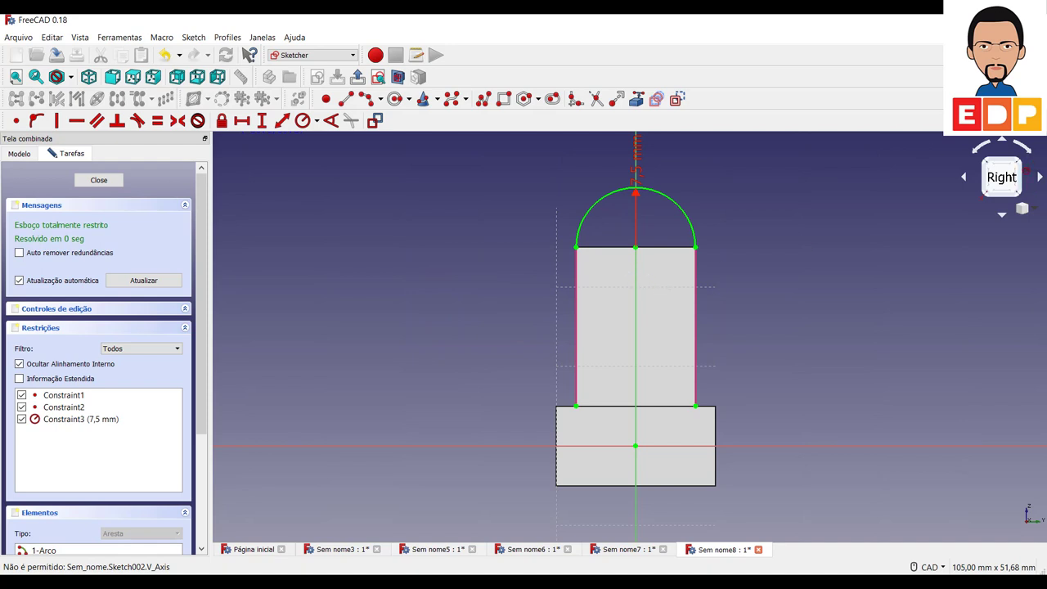
{"action": "key", "text": "0"}
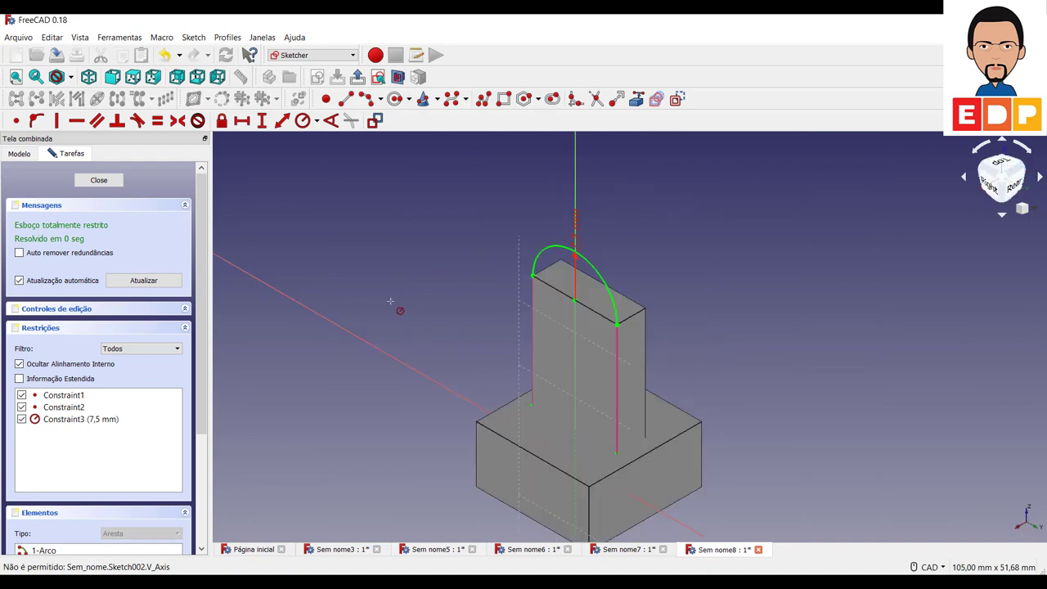
Step: Close the arc sketch, abandon a pad attempt, and reopen Sketch002 for editing
{"action": "left_click", "coordinate": [99, 181]}
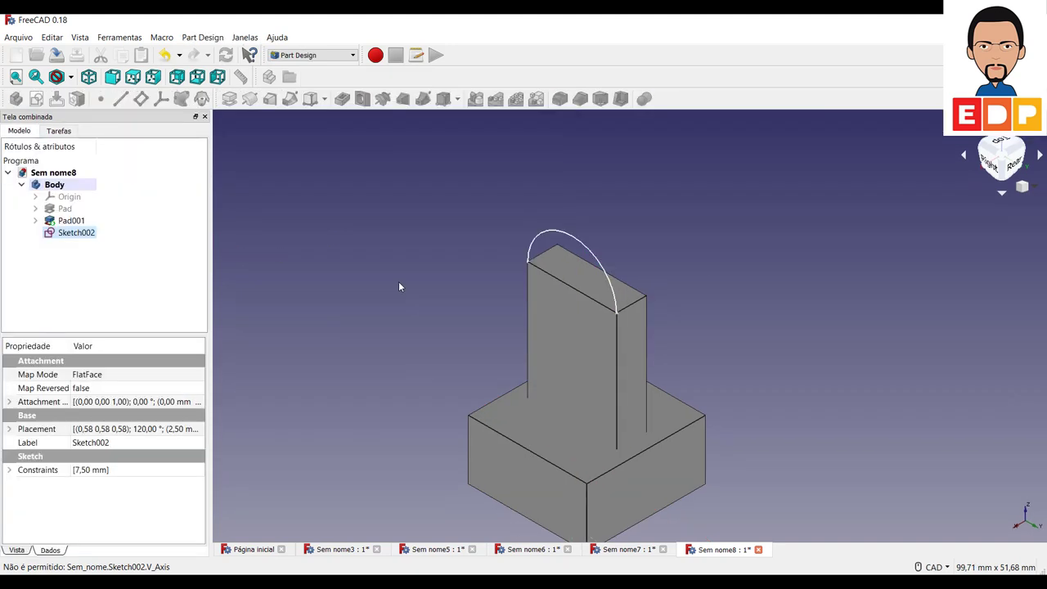
{"action": "left_click", "coordinate": [229, 99]}
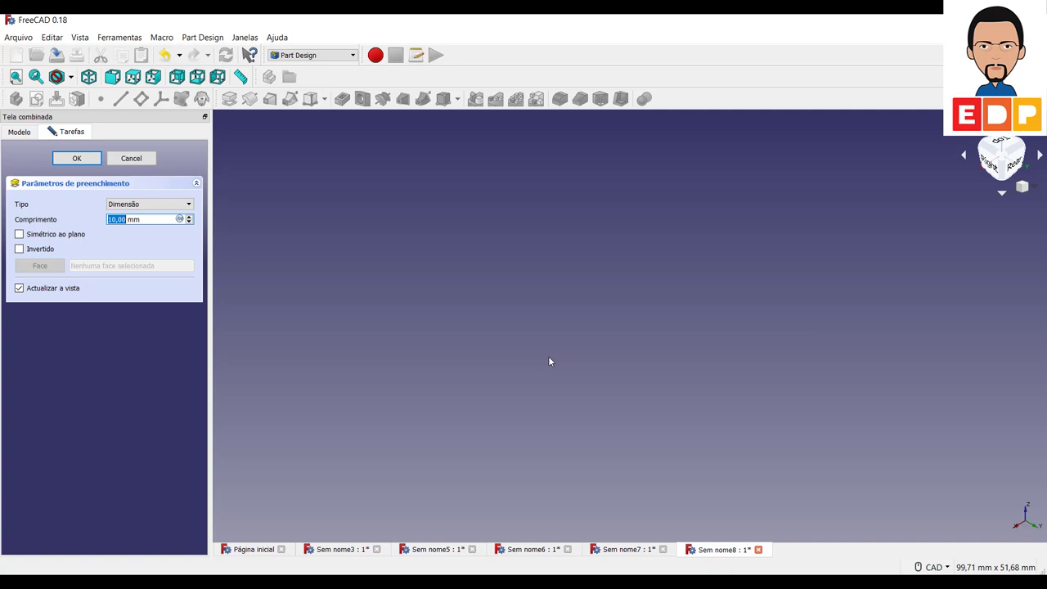
{"action": "left_click", "coordinate": [85, 163]}
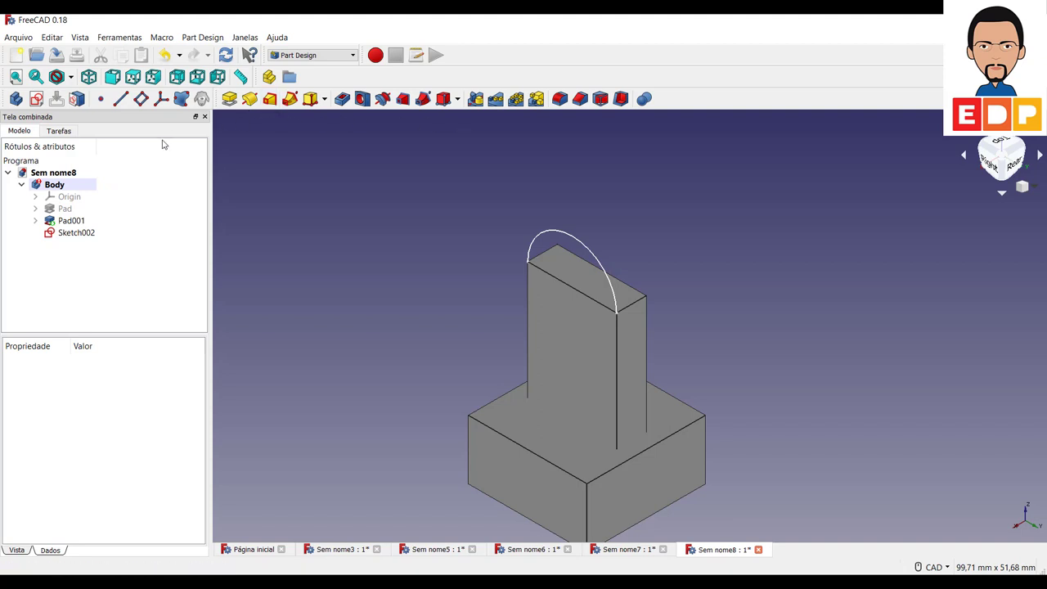
{"action": "double_click", "coordinate": [67, 234]}
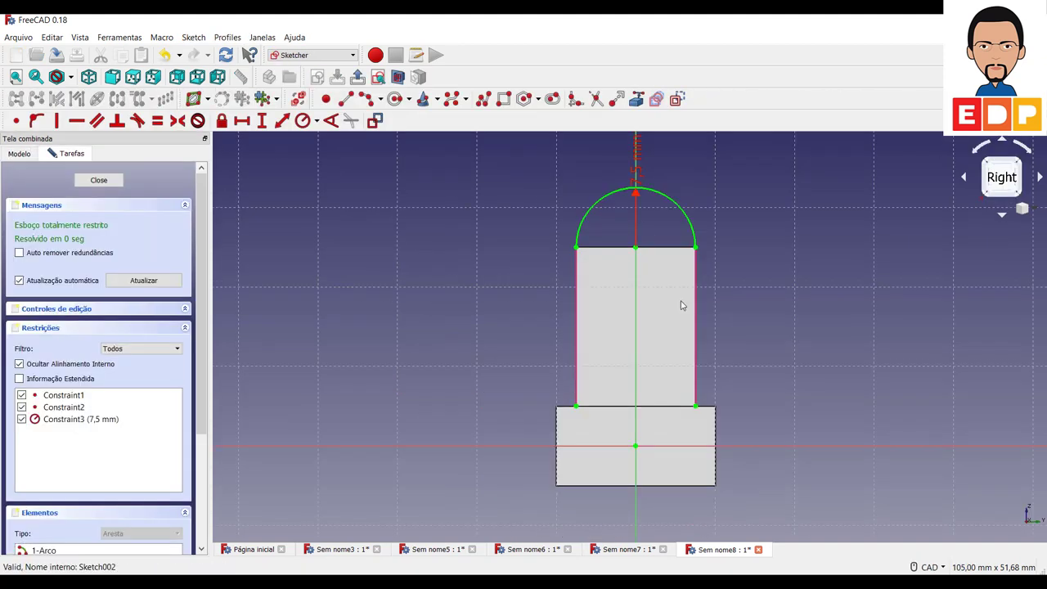
Step: Join the arc's two ends with a straight line, close Sketch002, and cancel another pad
{"action": "left_click", "coordinate": [345, 98]}
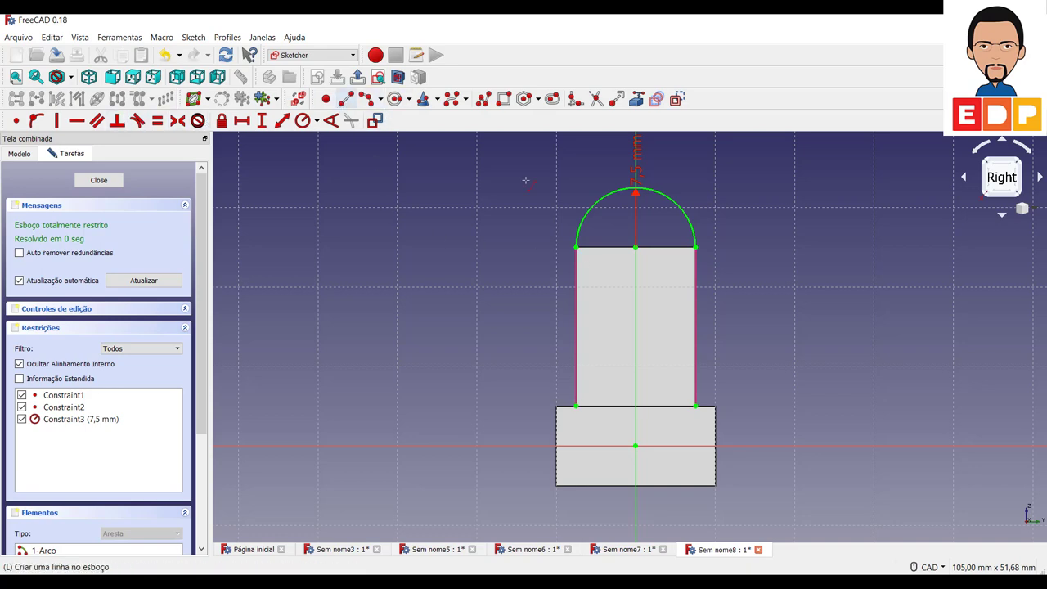
{"action": "left_click", "coordinate": [576, 245]}
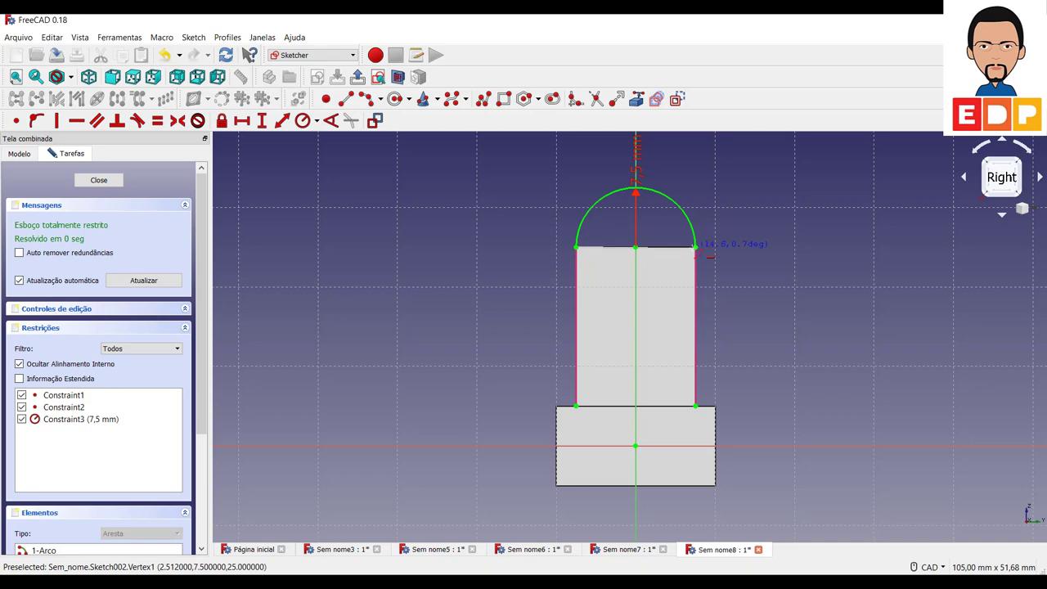
{"action": "left_click", "coordinate": [696, 246]}
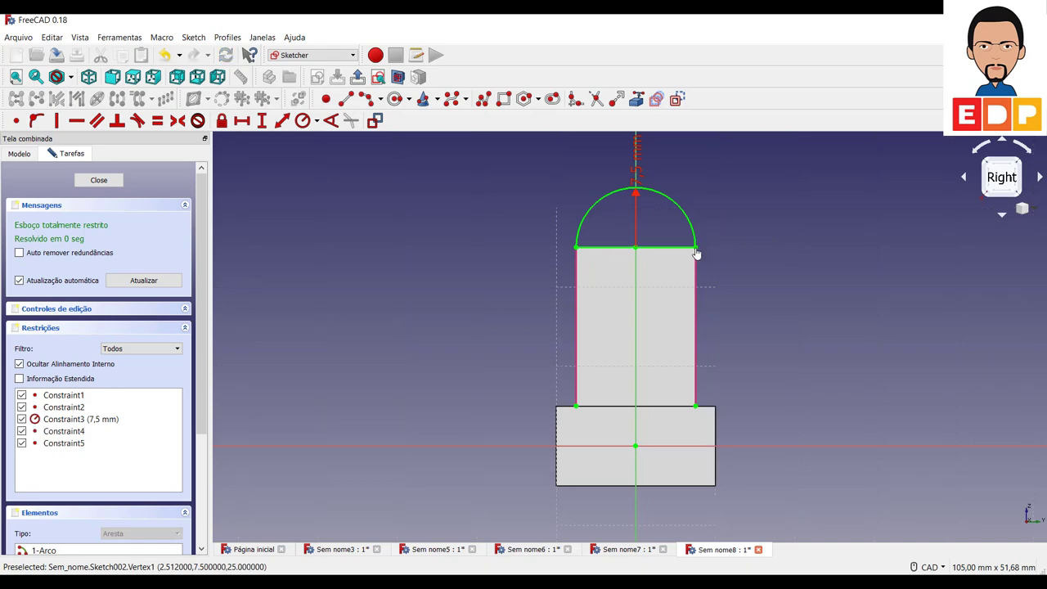
{"action": "left_click", "coordinate": [103, 181]}
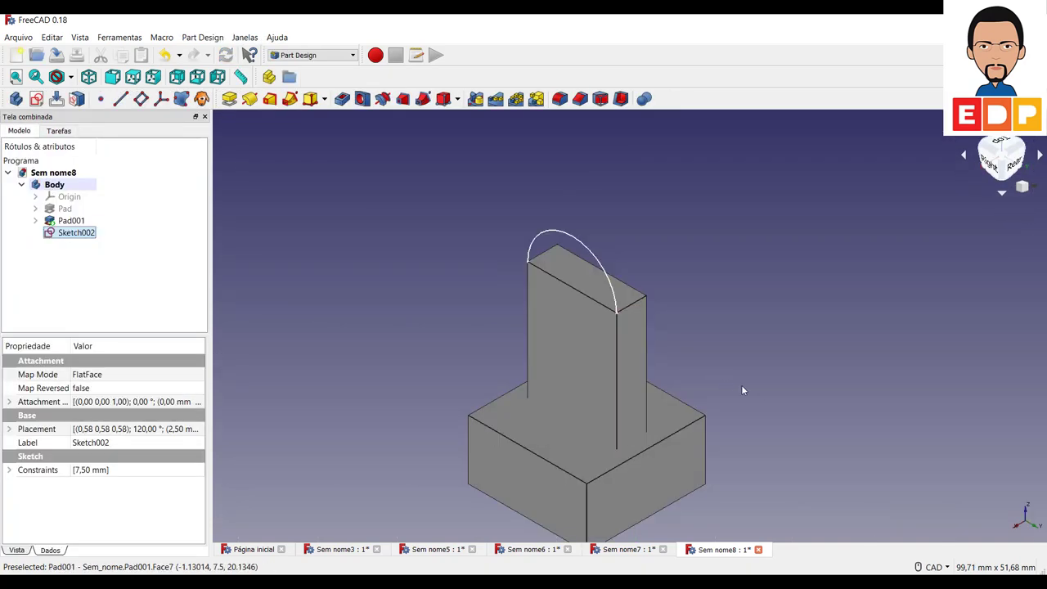
{"action": "left_click", "coordinate": [229, 98]}
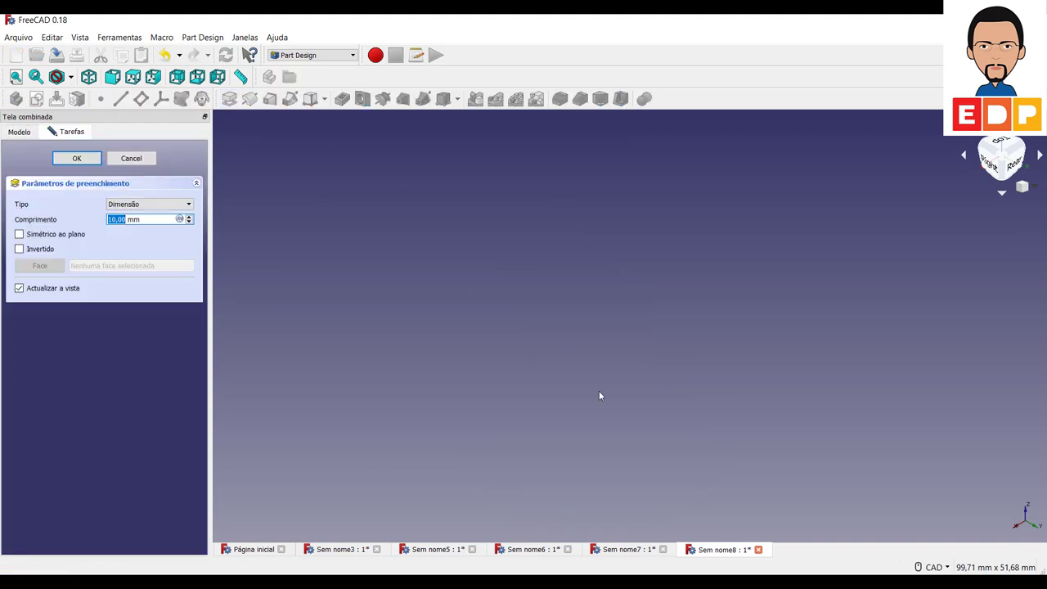
{"action": "left_click", "coordinate": [123, 160]}
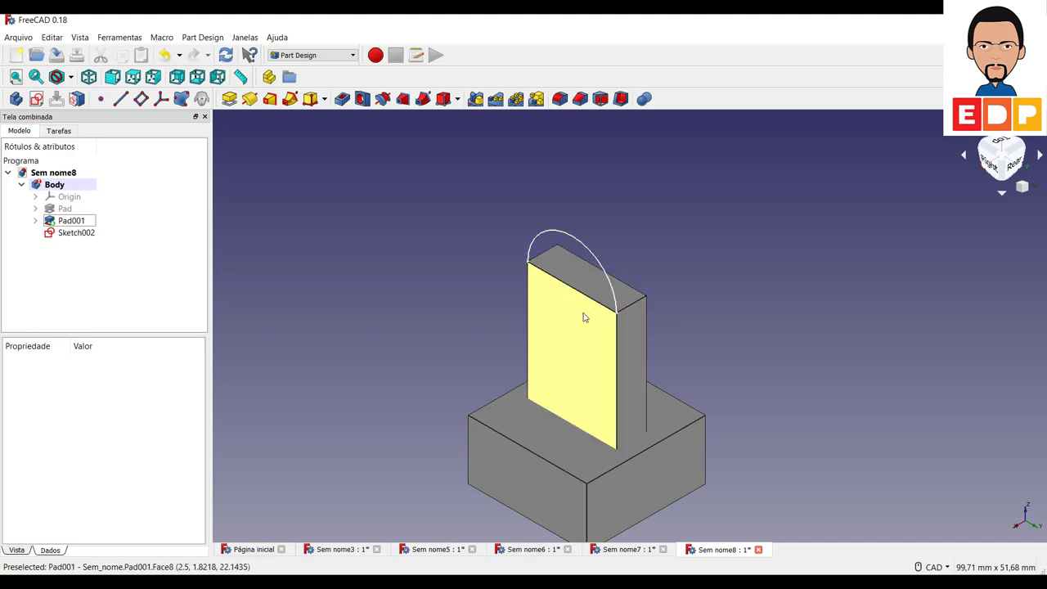
Step: Delete Sketch002 from the model tree
{"action": "left_click", "coordinate": [76, 235]}
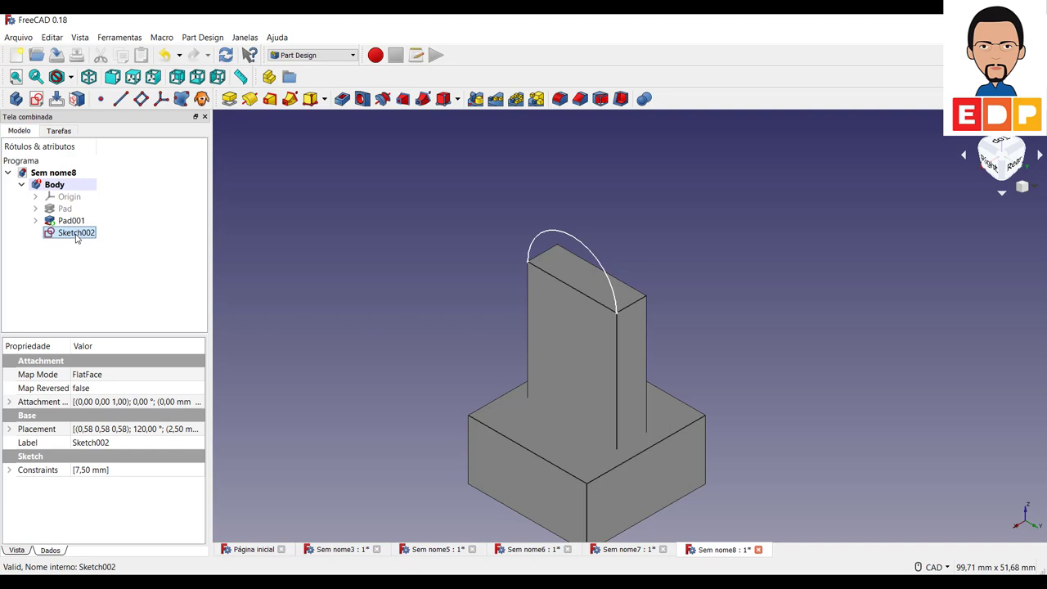
{"action": "key", "text": "Delete"}
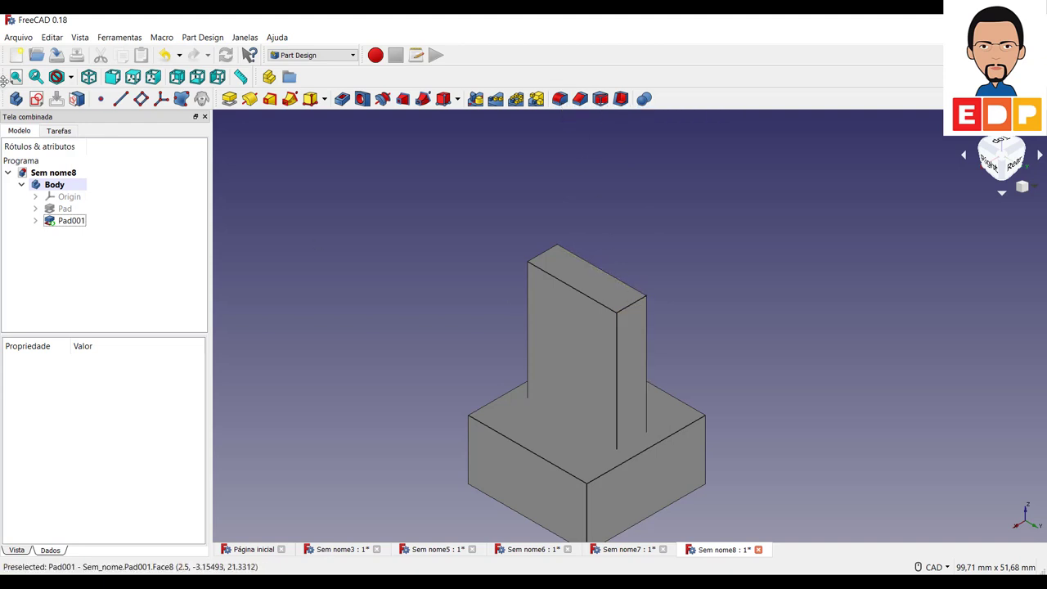
{"action": "left_click", "coordinate": [71, 78]}
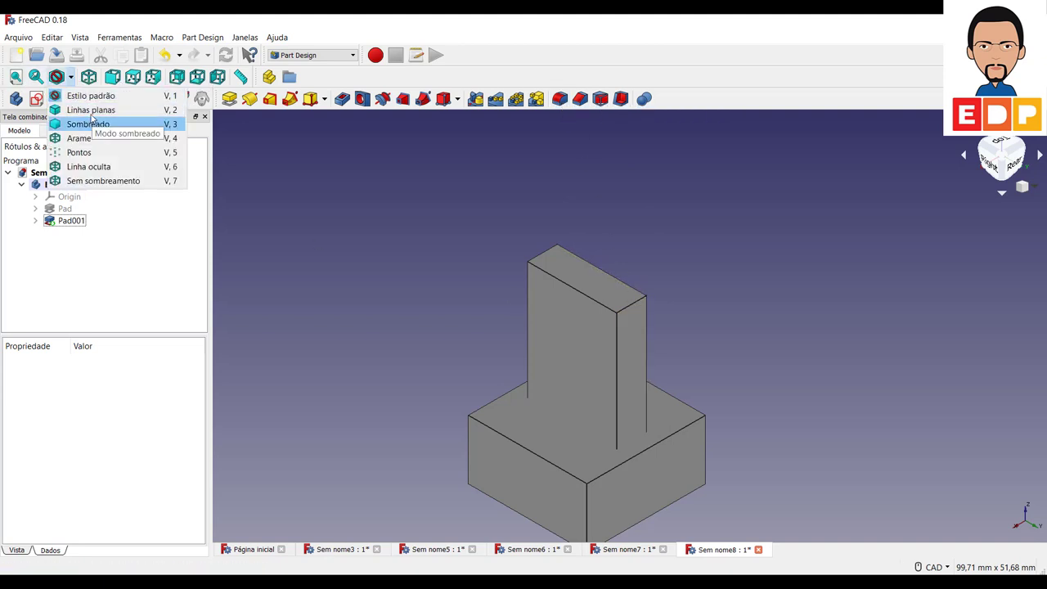
Step: Switch to wireframe and start a fillet on the rib's two top edges (Edge19, Edge23)
{"action": "left_click", "coordinate": [97, 144]}
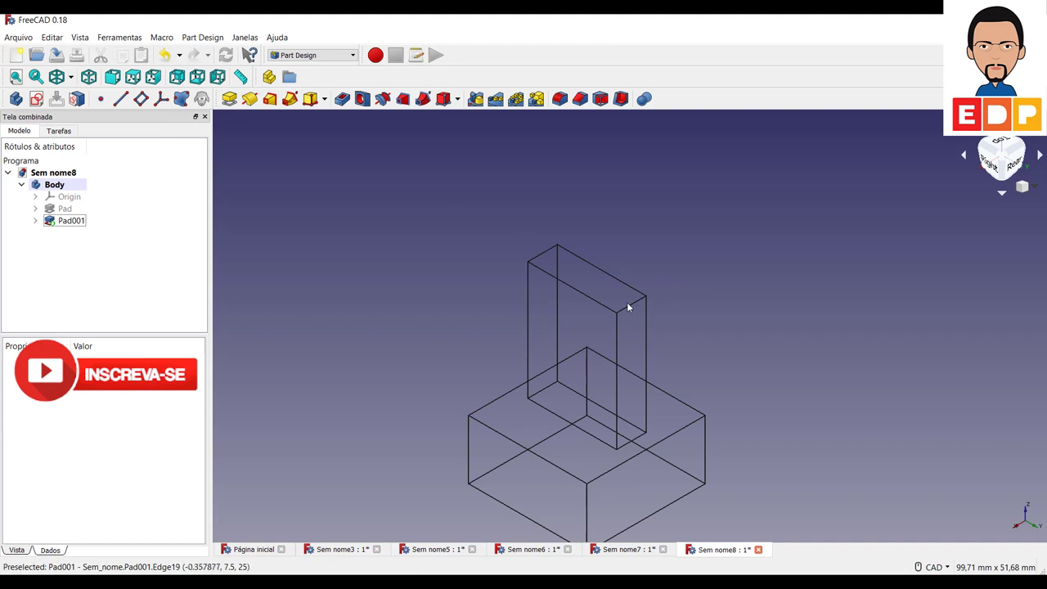
{"action": "left_click", "coordinate": [633, 304]}
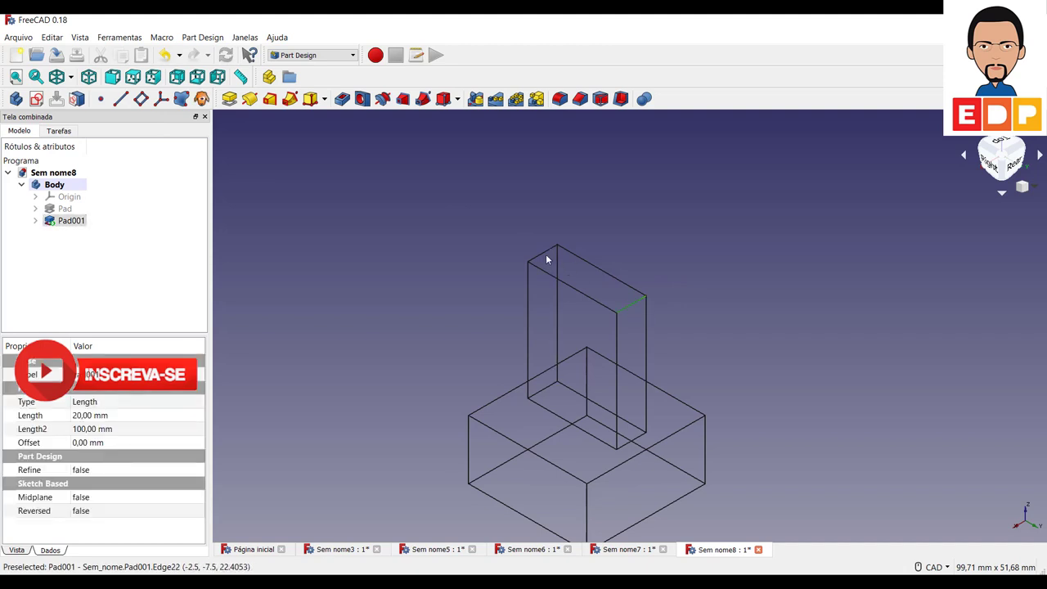
{"action": "left_click", "coordinate": [542, 253], "text": "ctrl"}
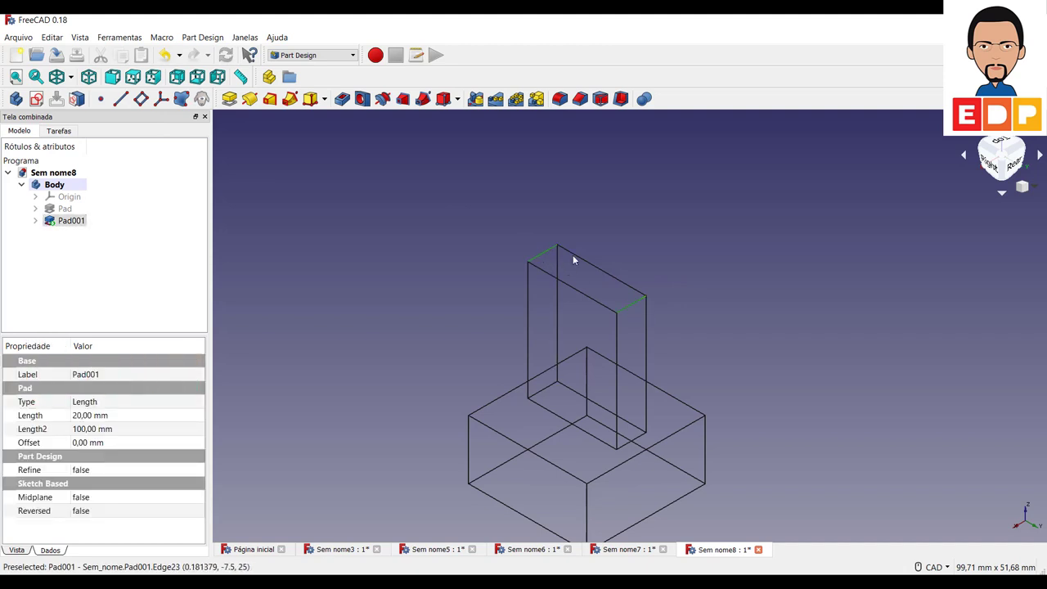
{"action": "left_click", "coordinate": [560, 99]}
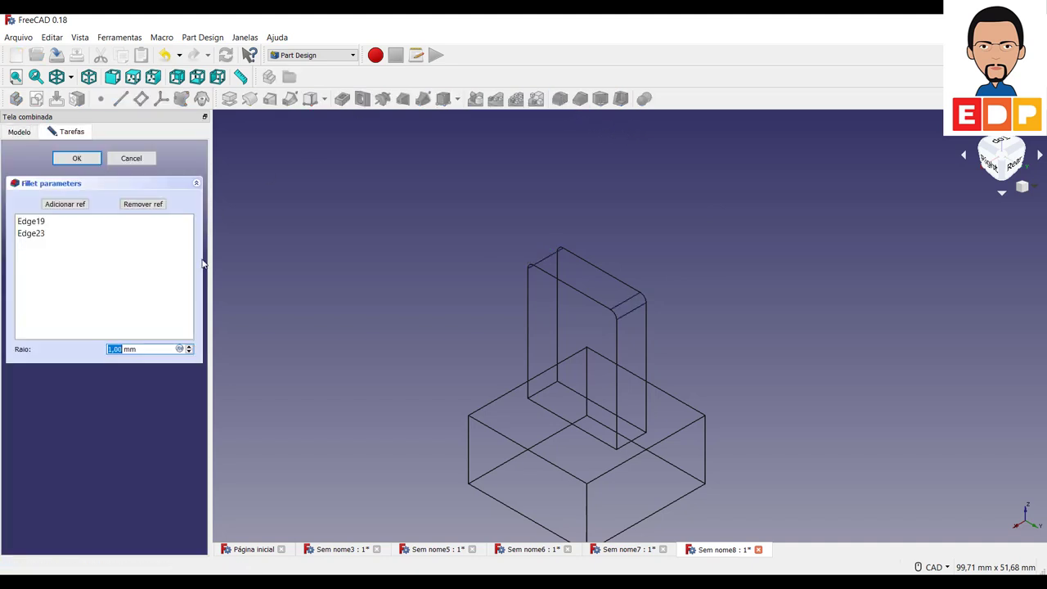
Step: Fillet the rib's top edges at 7,49 mm radius after 7,5 mm fails
{"action": "left_click", "coordinate": [189, 347]}
{"action": "left_click", "coordinate": [189, 346]}
{"action": "left_click", "coordinate": [188, 347]}
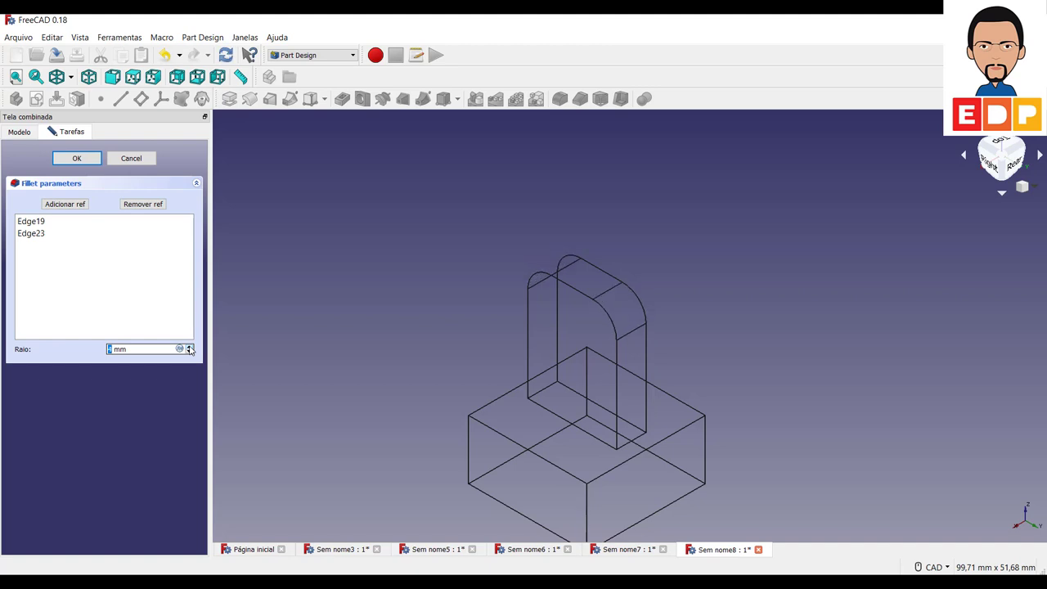
{"action": "left_click", "coordinate": [189, 347]}
{"action": "left_click", "coordinate": [189, 347]}
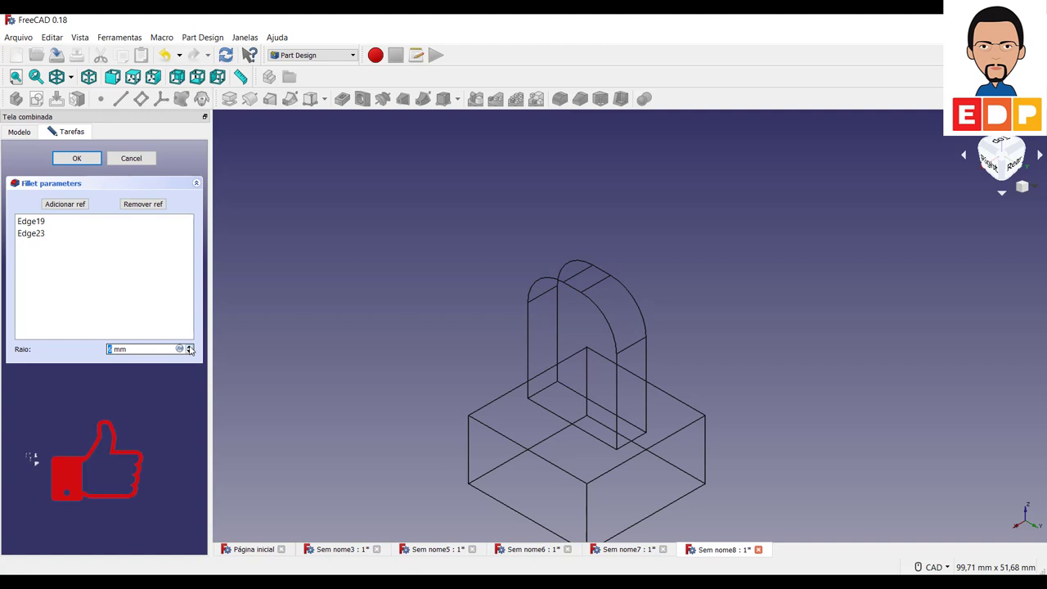
{"action": "left_click", "coordinate": [189, 347]}
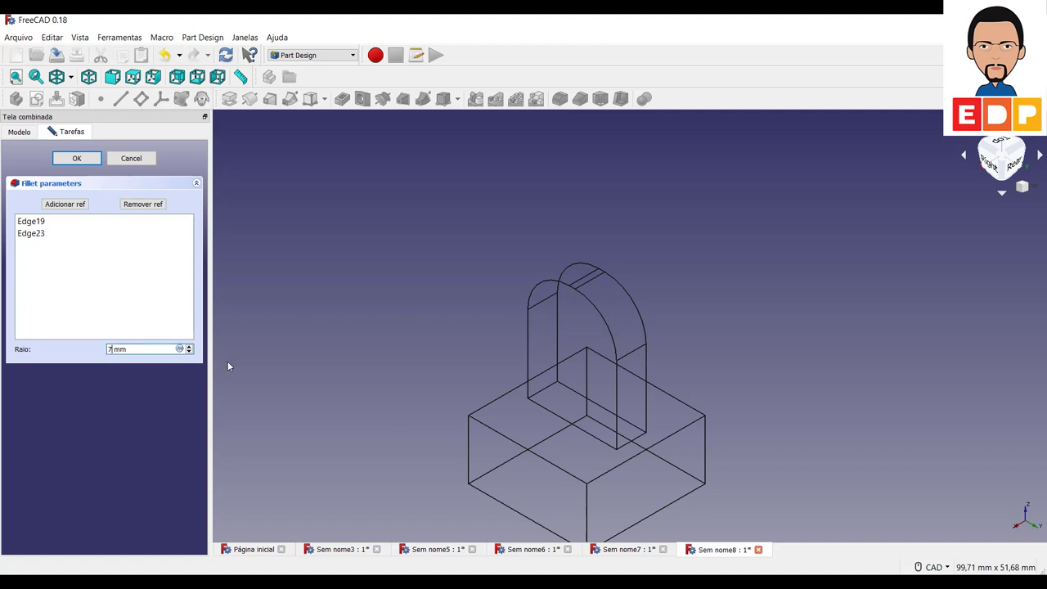
{"action": "type", "text": ",5"}
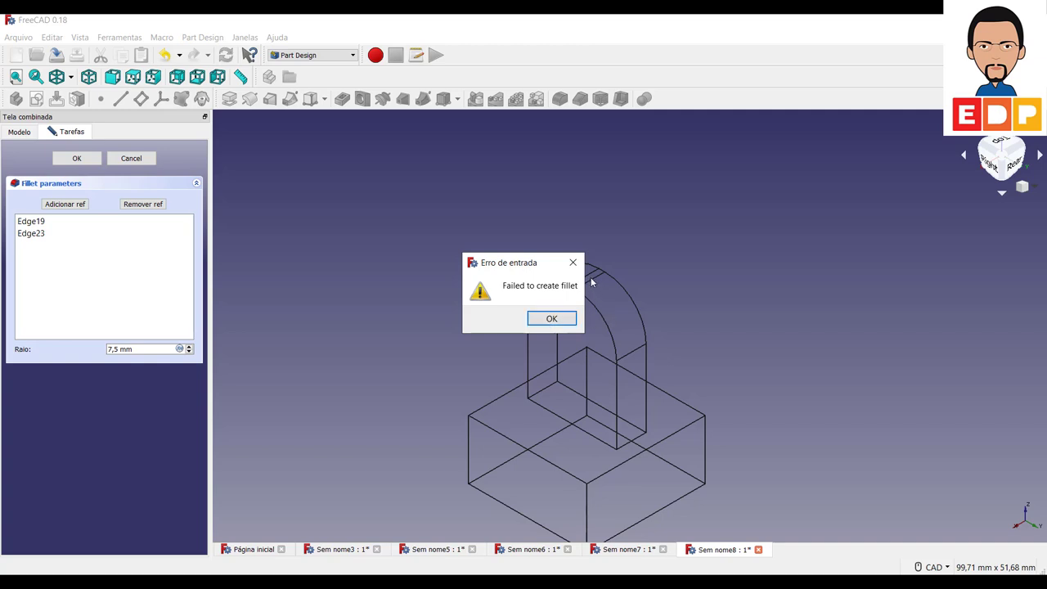
{"action": "left_click", "coordinate": [552, 318]}
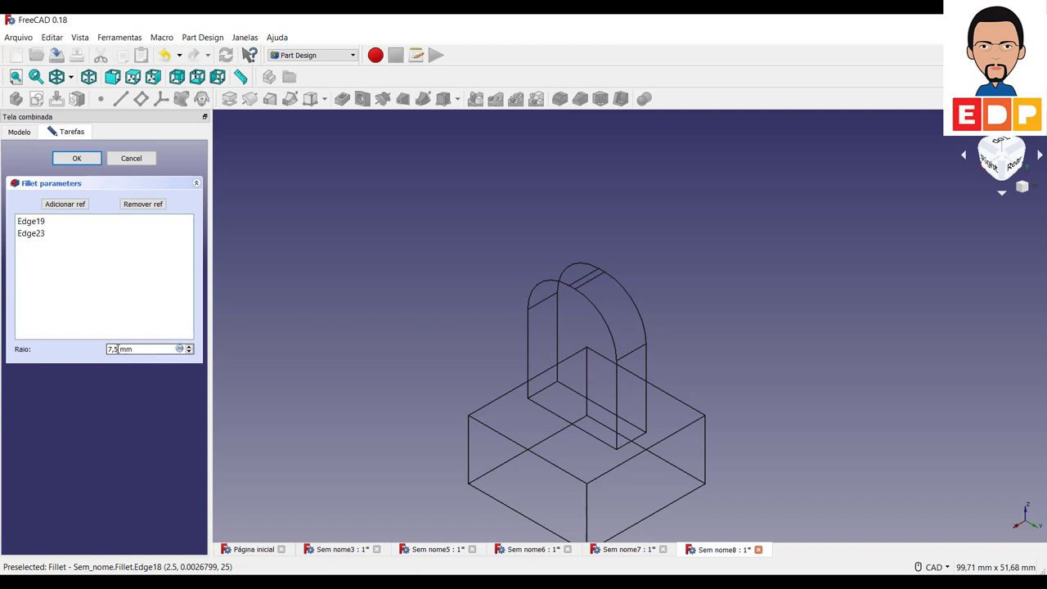
{"action": "key", "text": "BackSpace"}
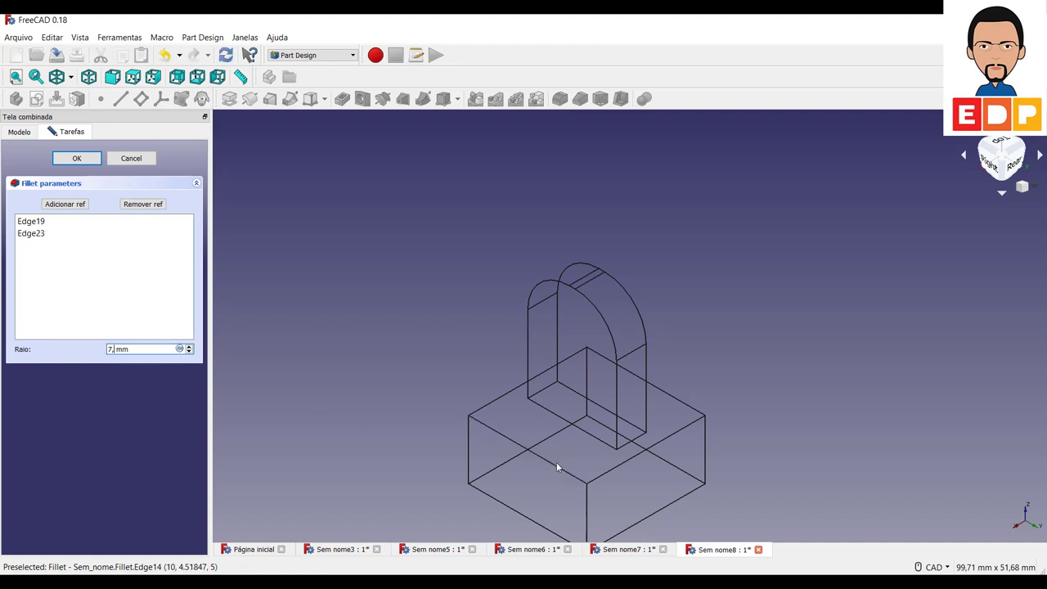
{"action": "type", "text": "49"}
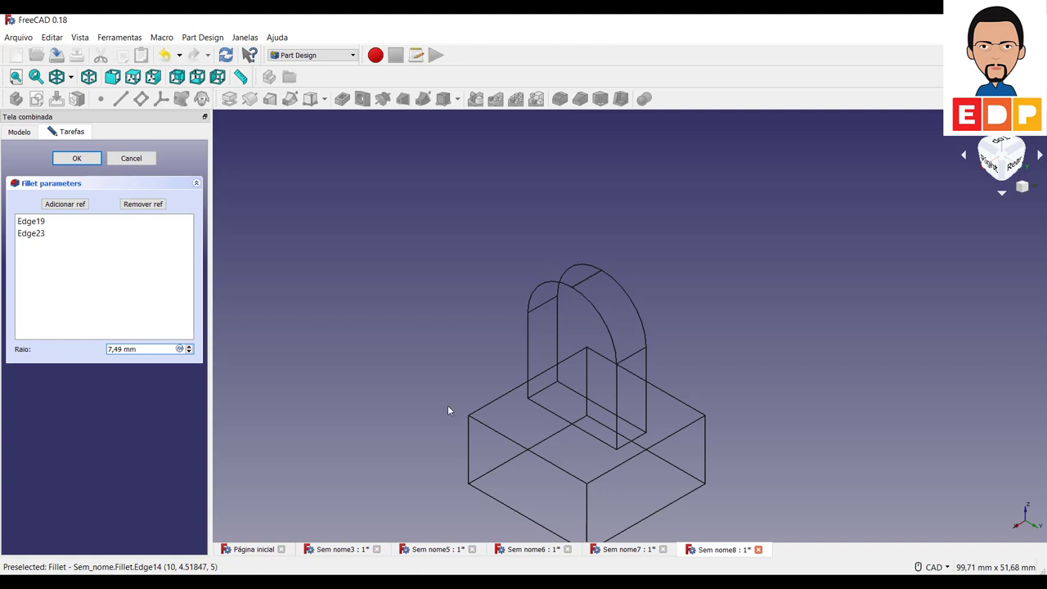
{"action": "left_click", "coordinate": [77, 157]}
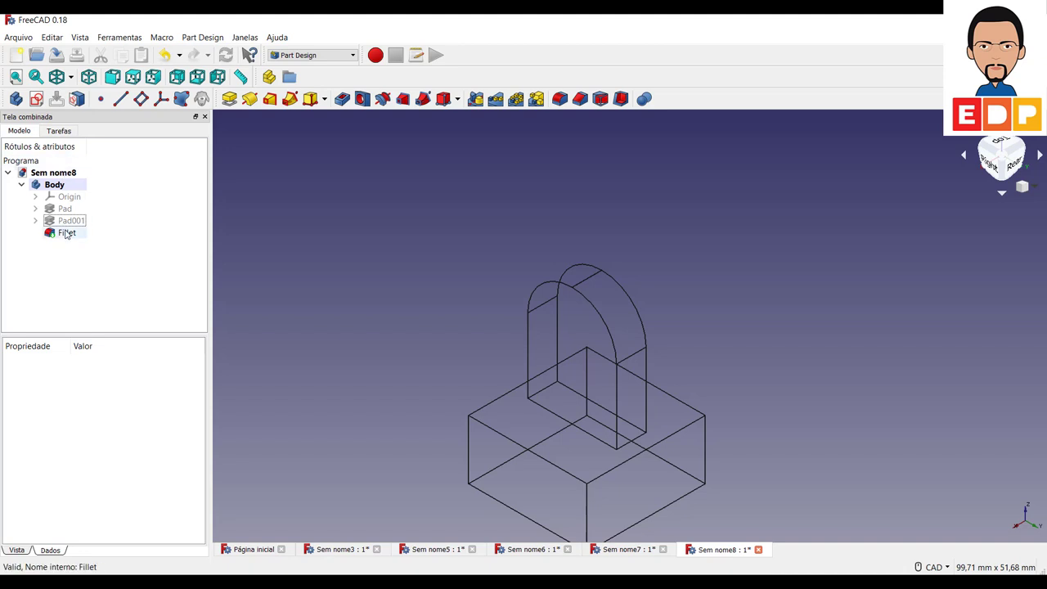
{"action": "left_click", "coordinate": [70, 77]}
Step: Switch back to Flat lines display and undo the Fillet so the rib top is square again
{"action": "left_click", "coordinate": [78, 96]}
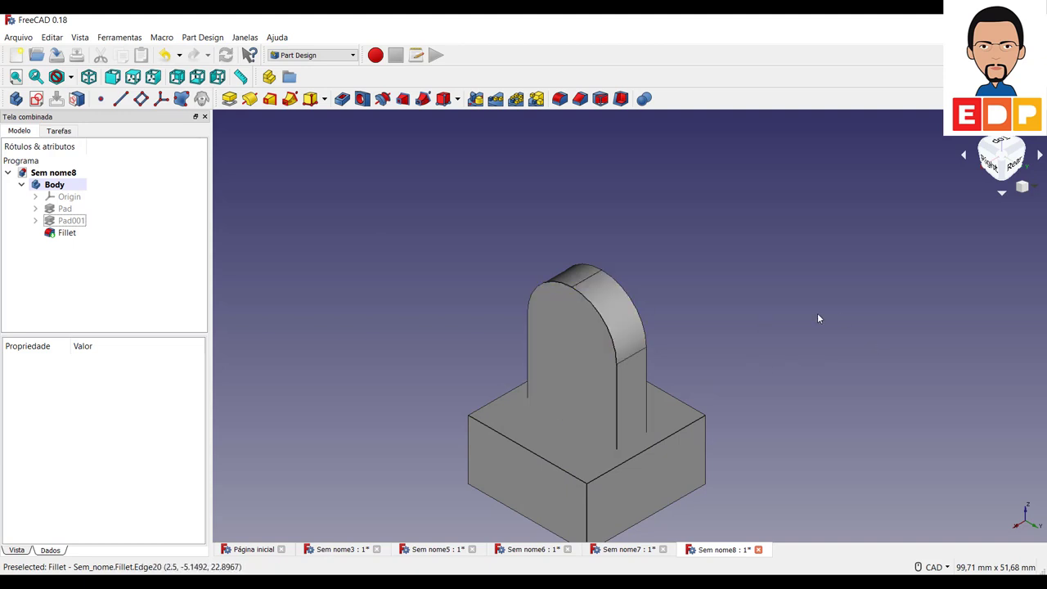
{"action": "key", "text": "ctrl+z"}
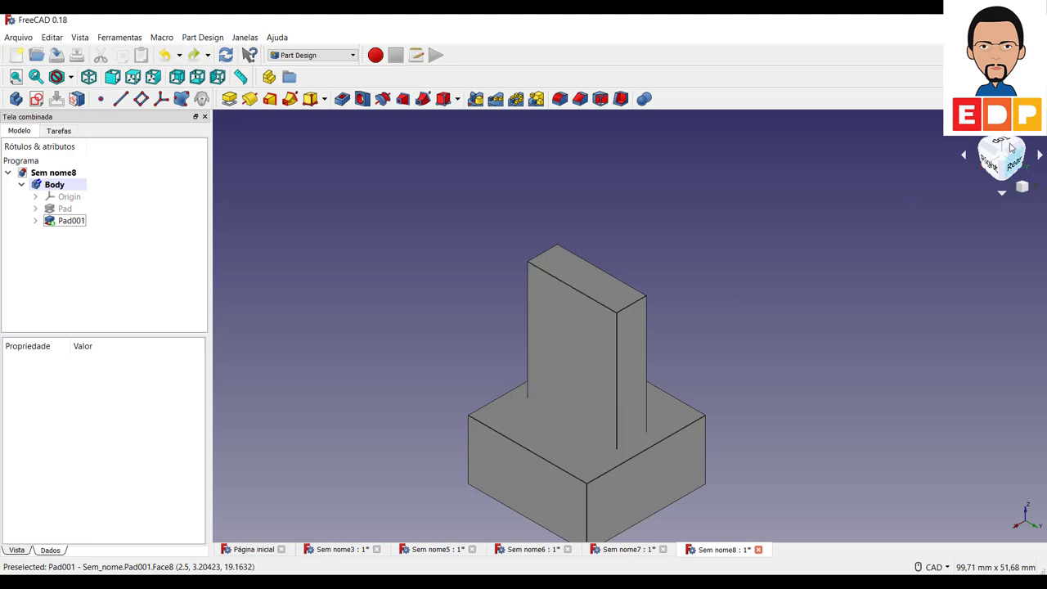
Step: Expand the Body's Origin, pick YZ_Plane and create a new sketch on it
{"action": "left_click", "coordinate": [22, 184]}
{"action": "left_click", "coordinate": [22, 184]}
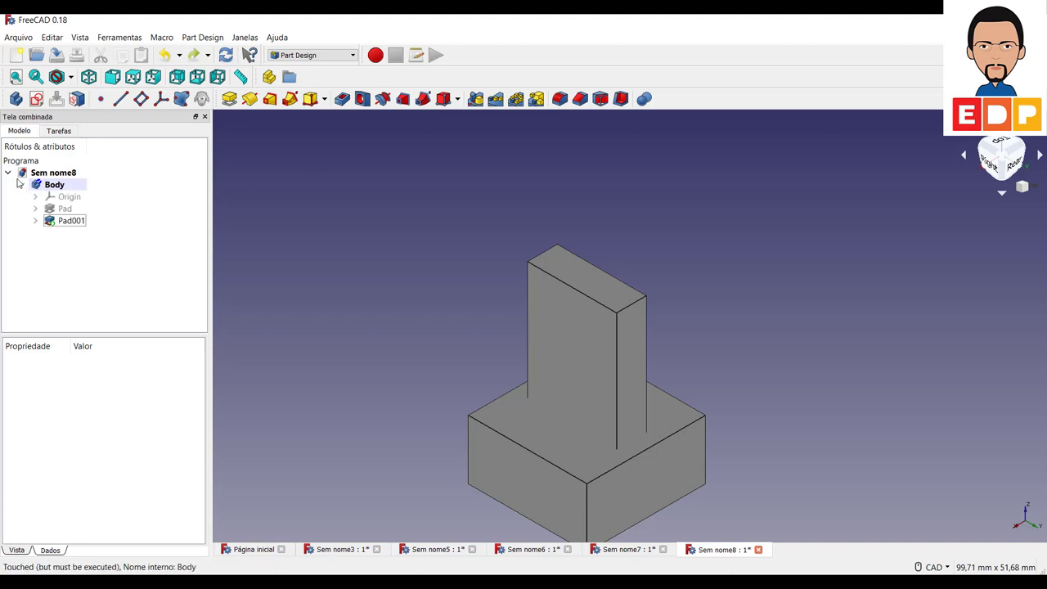
{"action": "left_click", "coordinate": [36, 197]}
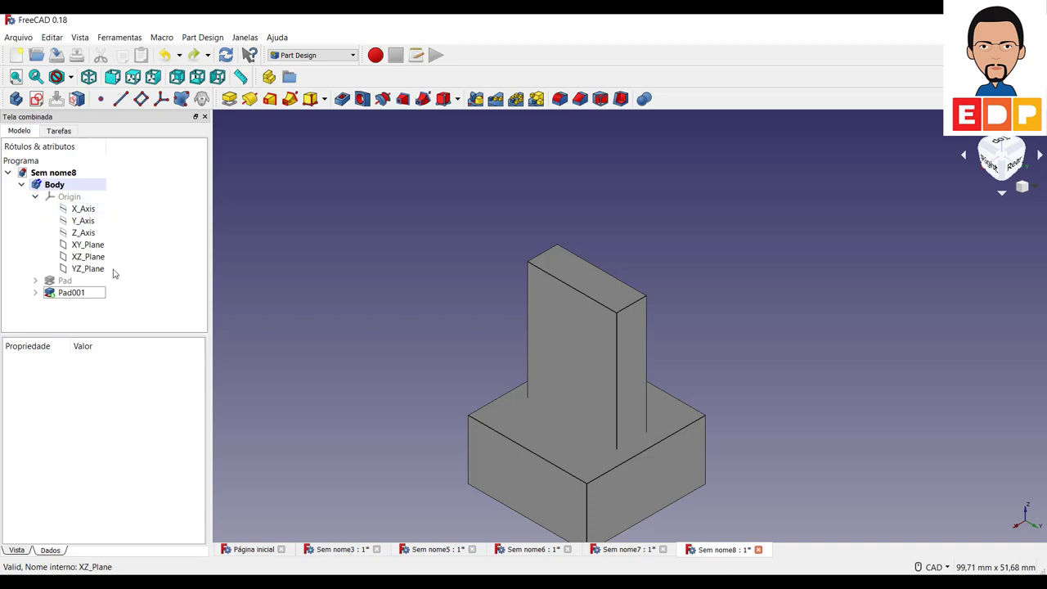
{"action": "left_click", "coordinate": [82, 269]}
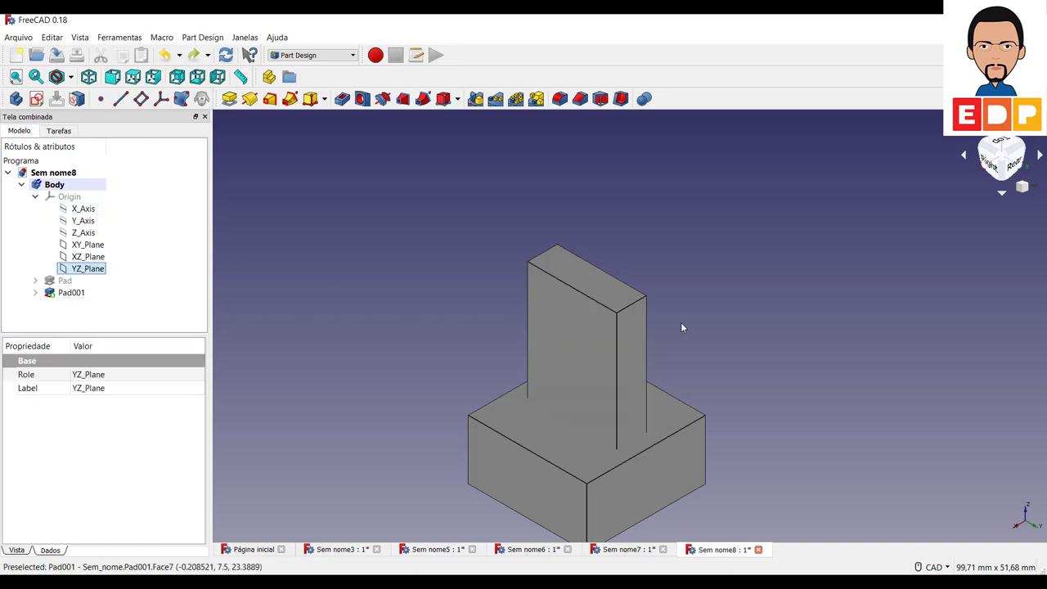
{"action": "left_click", "coordinate": [37, 99]}
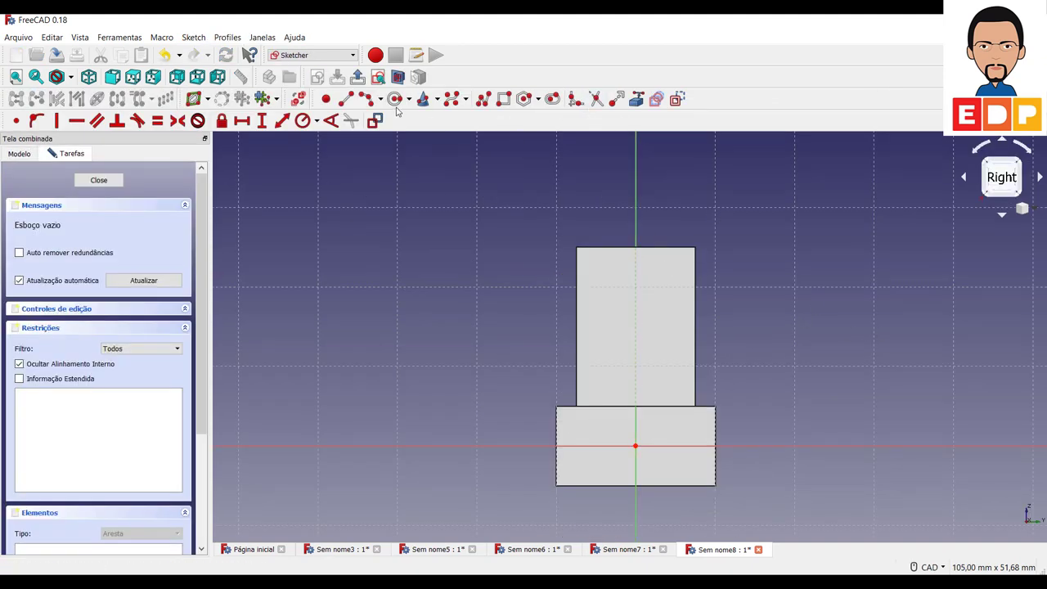
Step: Reference both rib side edges as external geometry and draw a semicircular 3-point arc between the top corners
{"action": "left_click", "coordinate": [636, 99]}
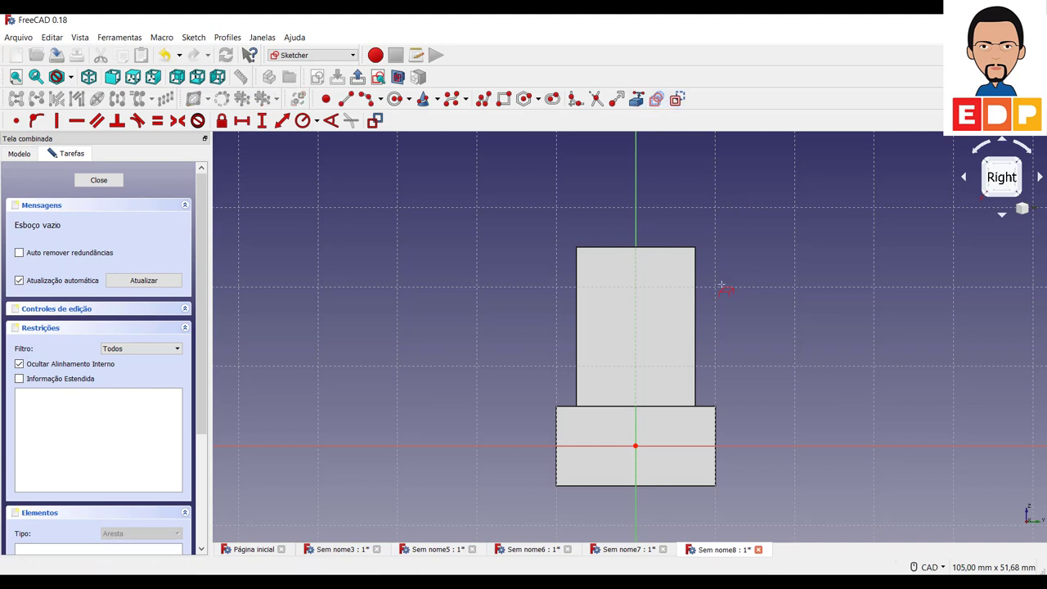
{"action": "left_click", "coordinate": [696, 298]}
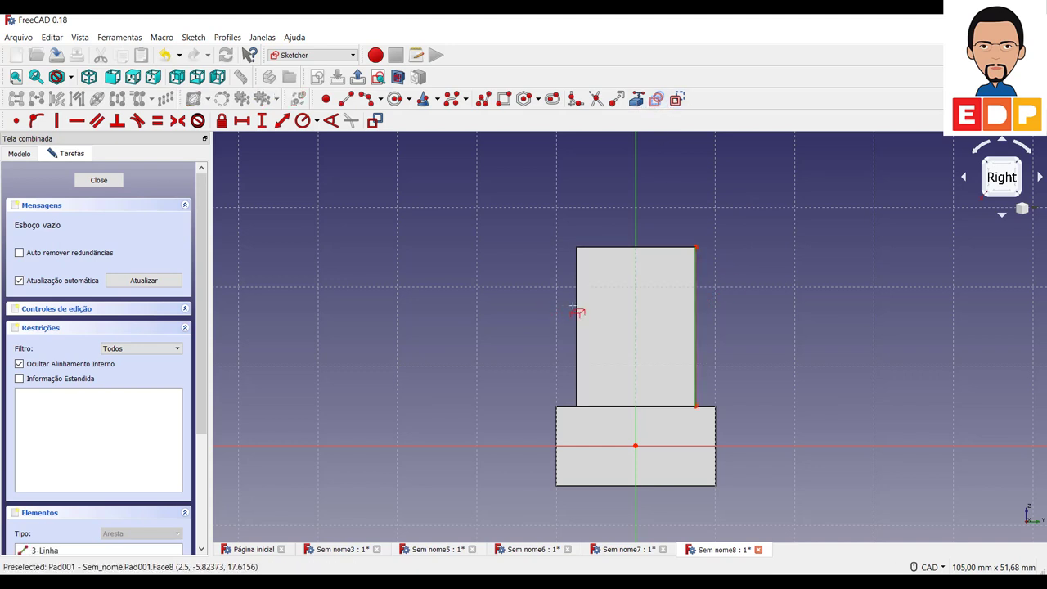
{"action": "left_click", "coordinate": [580, 312]}
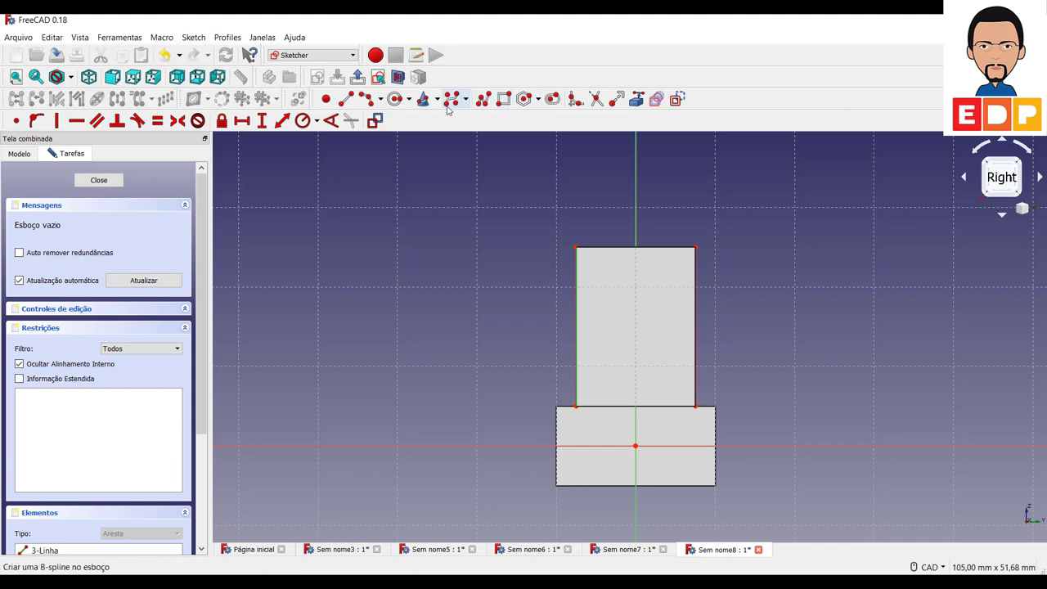
{"action": "left_click", "coordinate": [380, 101]}
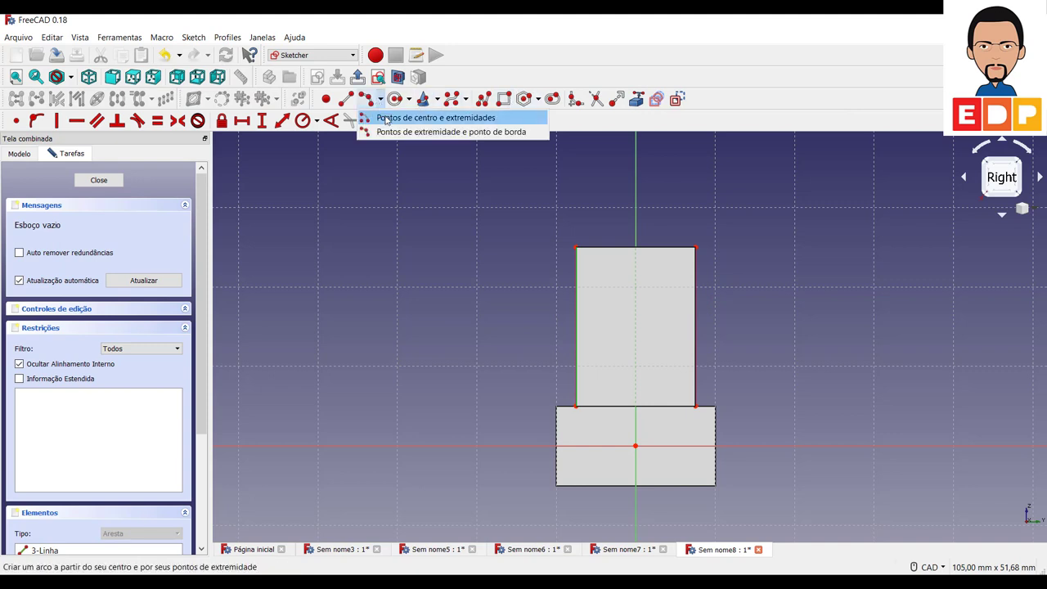
{"action": "left_click", "coordinate": [391, 131]}
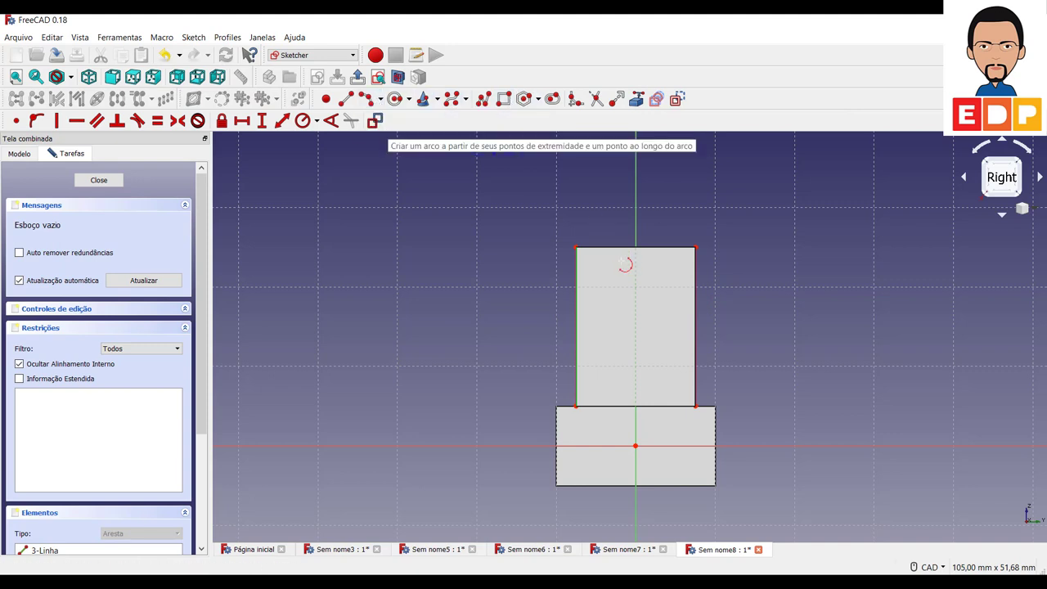
{"action": "left_click", "coordinate": [577, 247]}
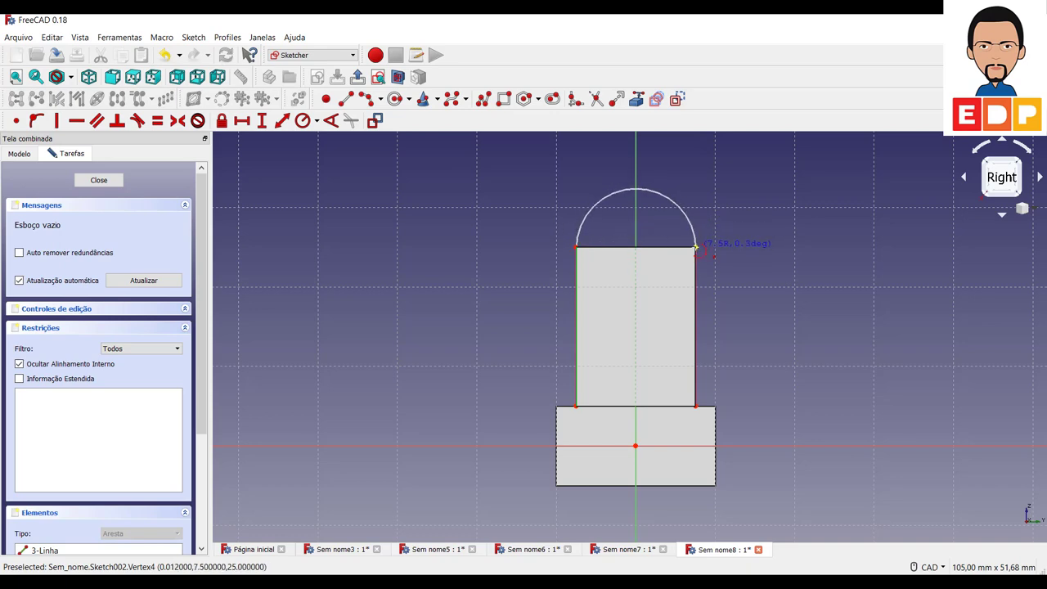
{"action": "left_click", "coordinate": [695, 247]}
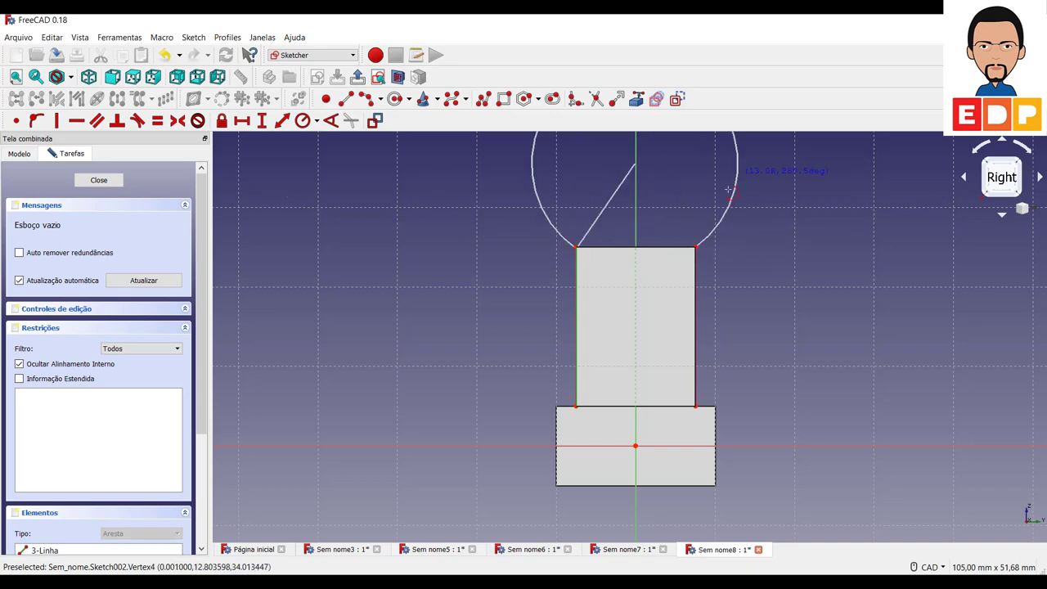
{"action": "left_click", "coordinate": [681, 204]}
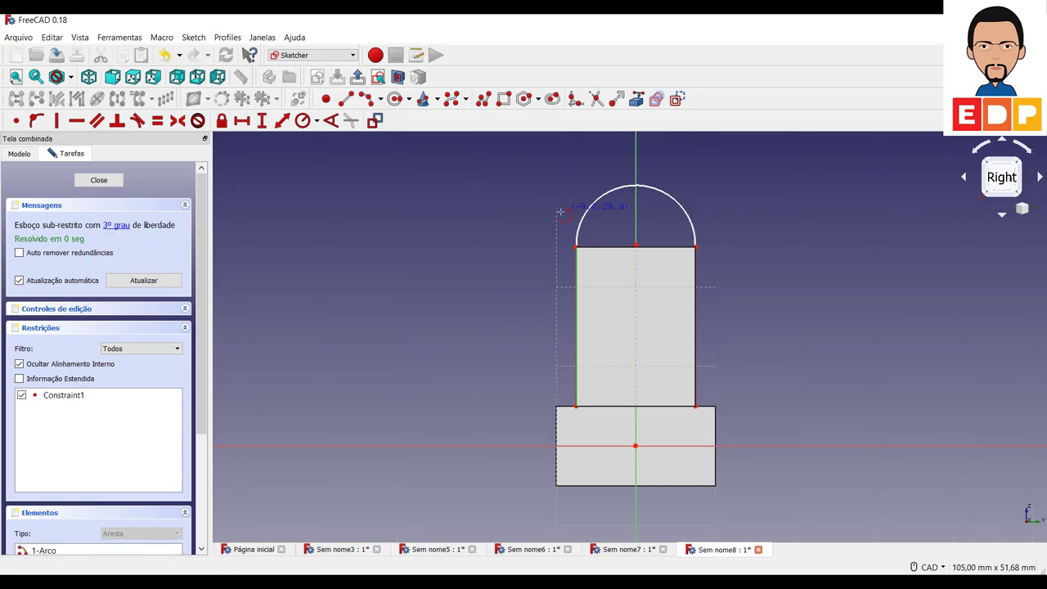
{"action": "right_click", "coordinate": [511, 249]}
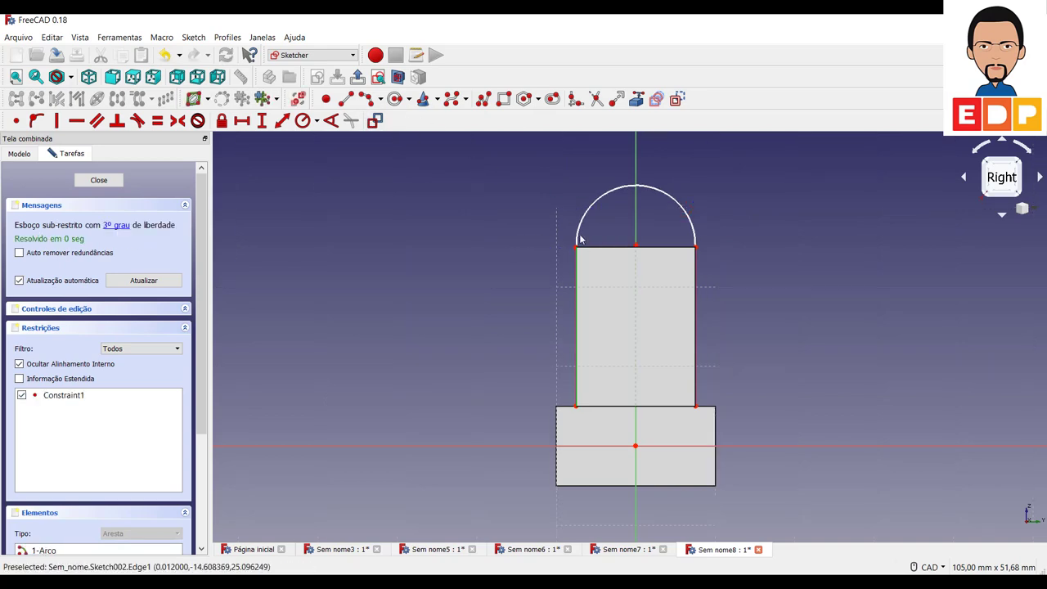
Step: Make the arc's left end coincident with the rib's upper-left corner, then select the arc
{"action": "left_click_drag", "start_coordinate": [580, 232], "coordinate": [570, 208]}
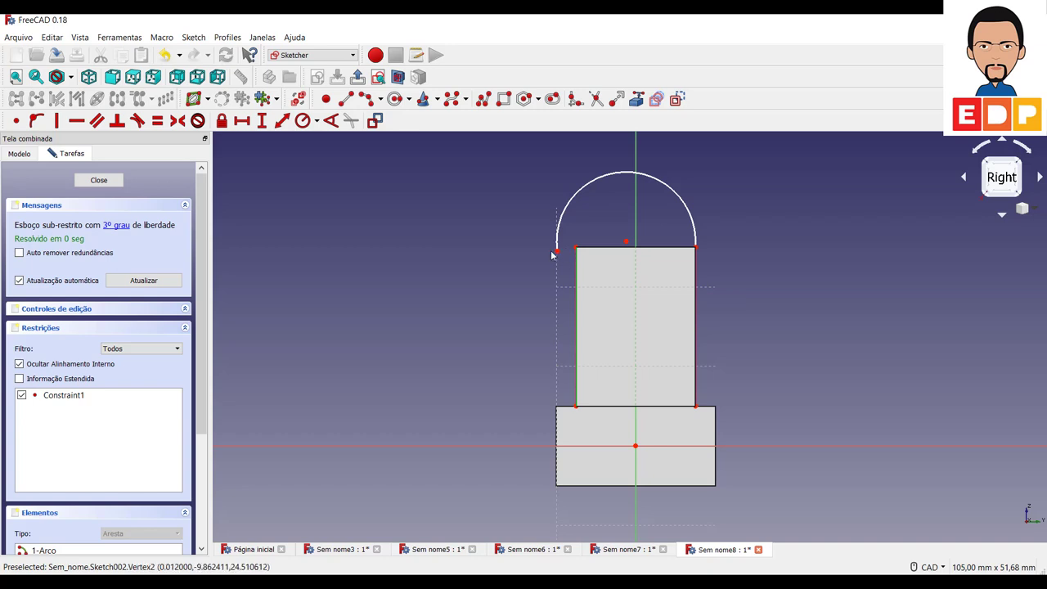
{"action": "left_click", "coordinate": [565, 252]}
{"action": "left_click", "coordinate": [575, 247]}
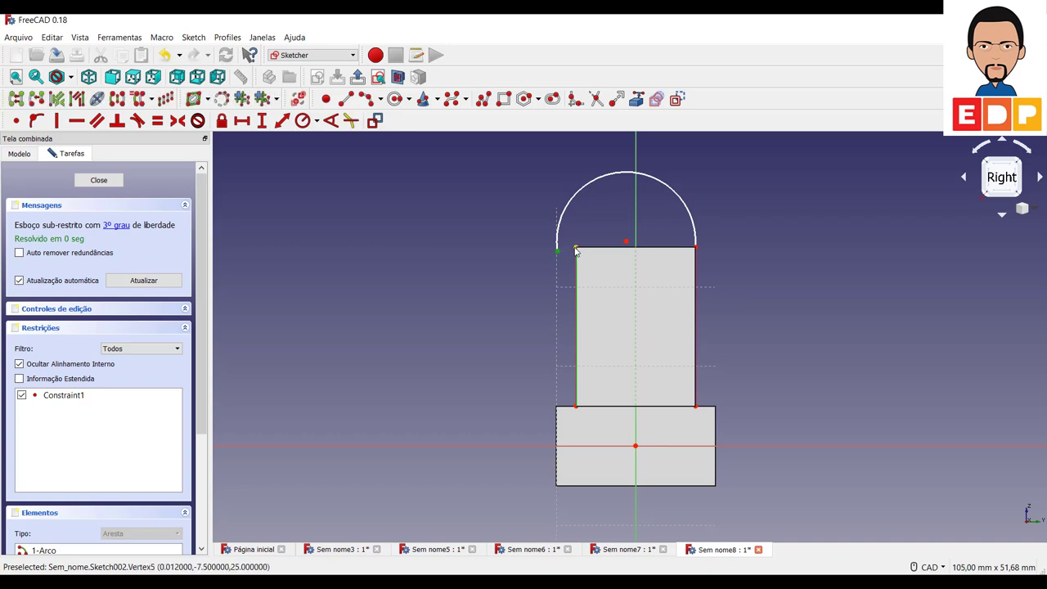
{"action": "left_click", "coordinate": [36, 120]}
{"action": "left_click", "coordinate": [626, 320]}
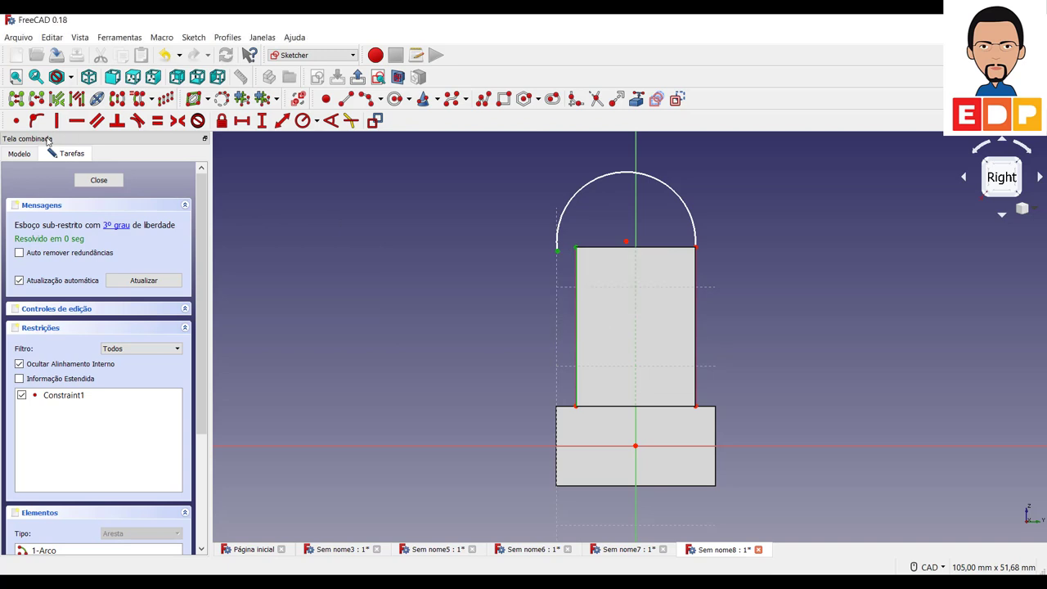
{"action": "left_click", "coordinate": [16, 120]}
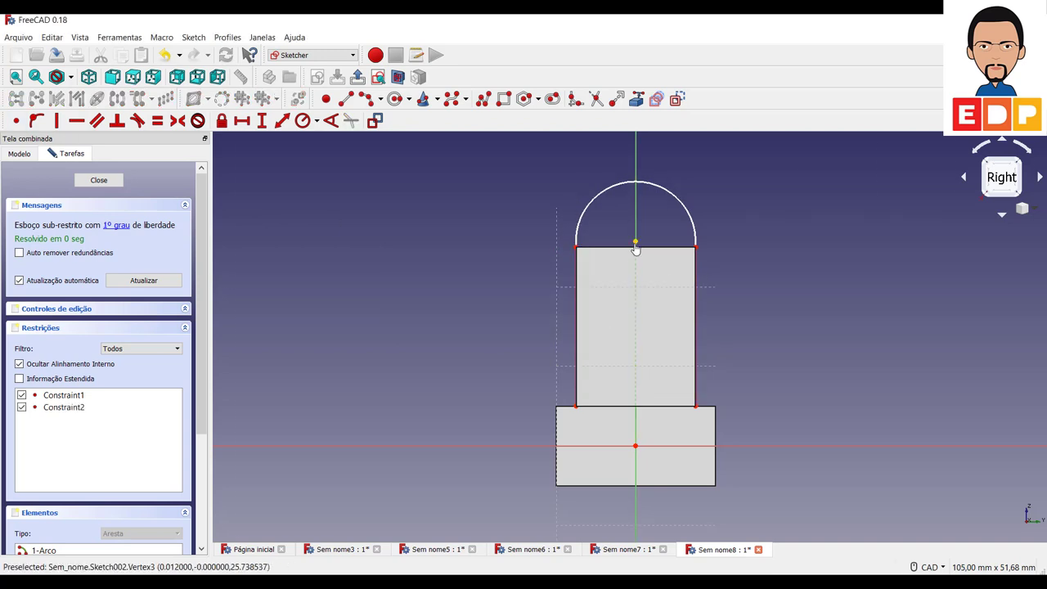
{"action": "left_click_drag", "start_coordinate": [636, 242], "coordinate": [635, 248]}
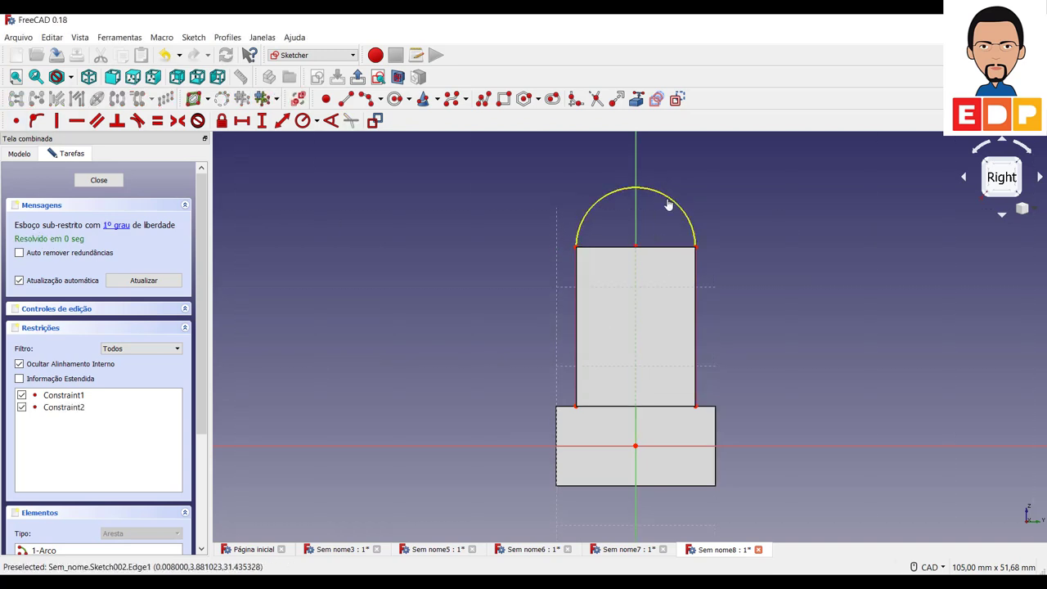
{"action": "left_click", "coordinate": [671, 198]}
Step: Constrain the arc's radius to 7.5 mm
{"action": "left_click", "coordinate": [302, 120]}
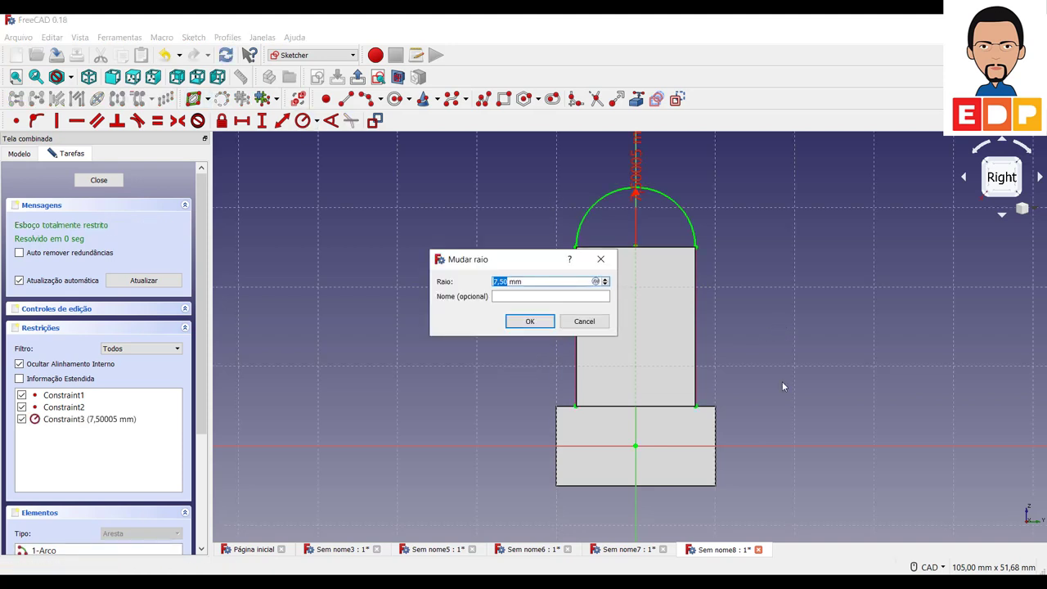
{"action": "left_click", "coordinate": [544, 325]}
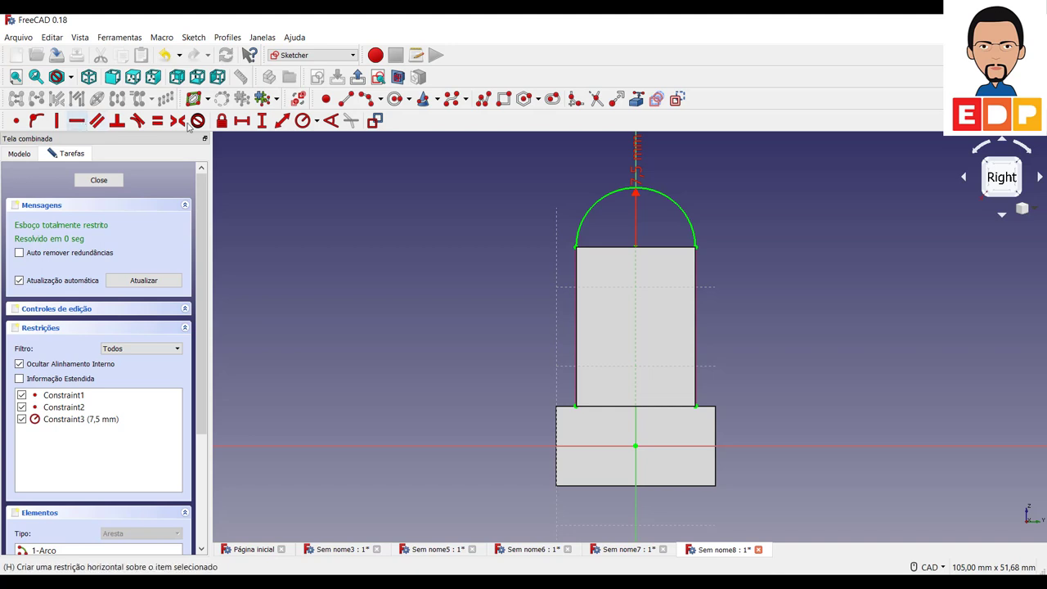
{"action": "left_click", "coordinate": [345, 99]}
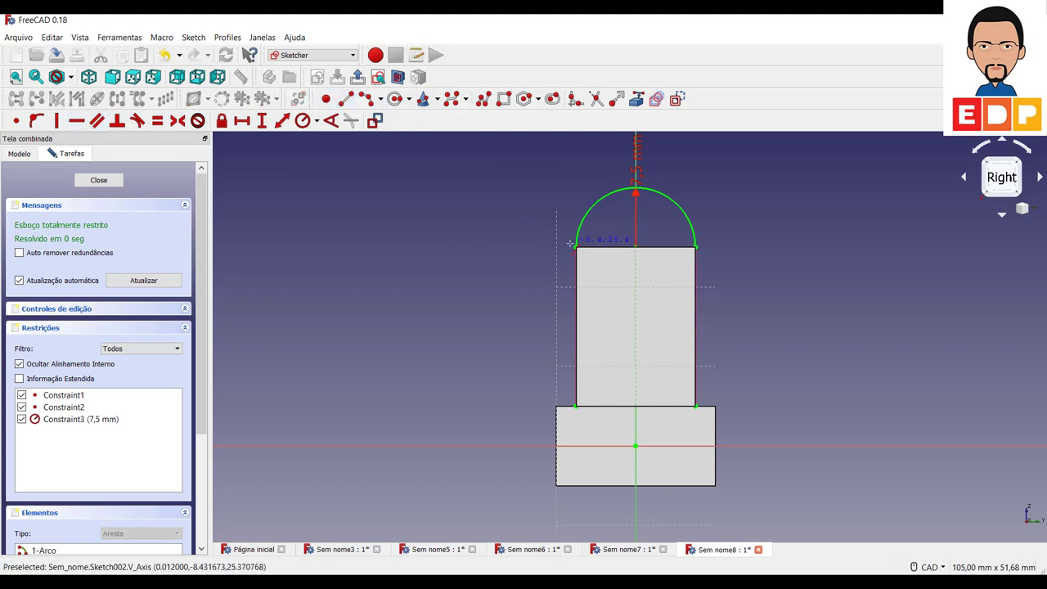
{"action": "key", "text": "ctrl+z"}
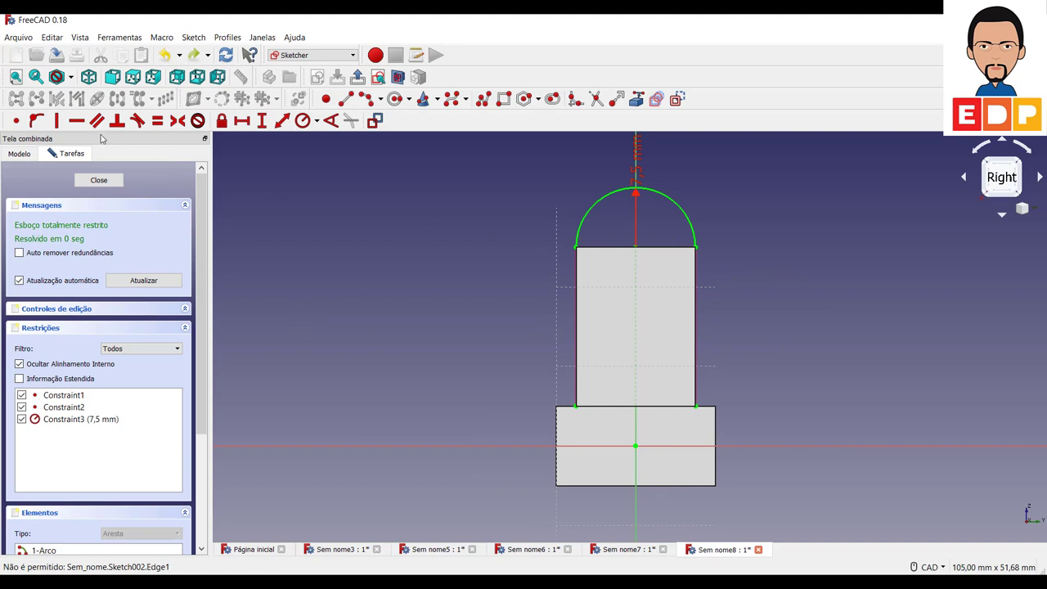
Step: Draw a horizontal line across the arc, join its ends to the arc, and delete the redundant horizontal constraint
{"action": "left_click", "coordinate": [343, 100]}
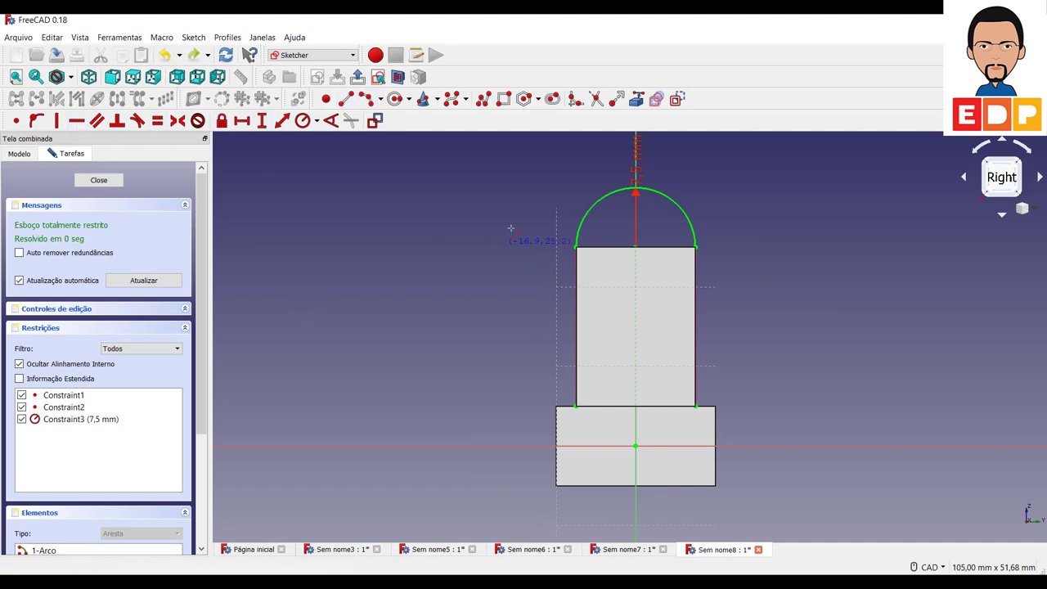
{"action": "left_click", "coordinate": [545, 222]}
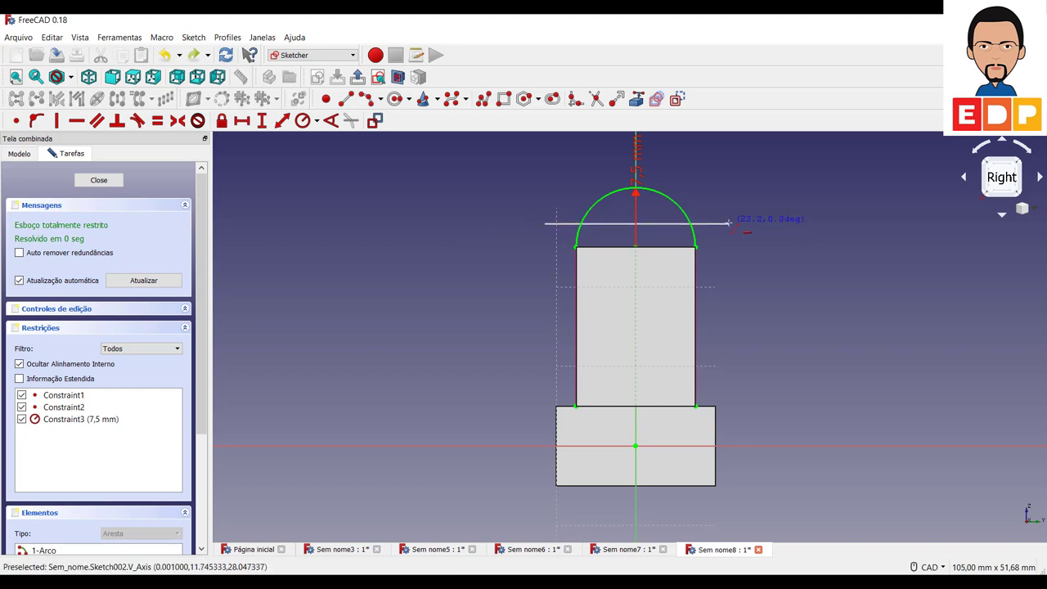
{"action": "left_click", "coordinate": [729, 223]}
{"action": "right_click", "coordinate": [497, 335]}
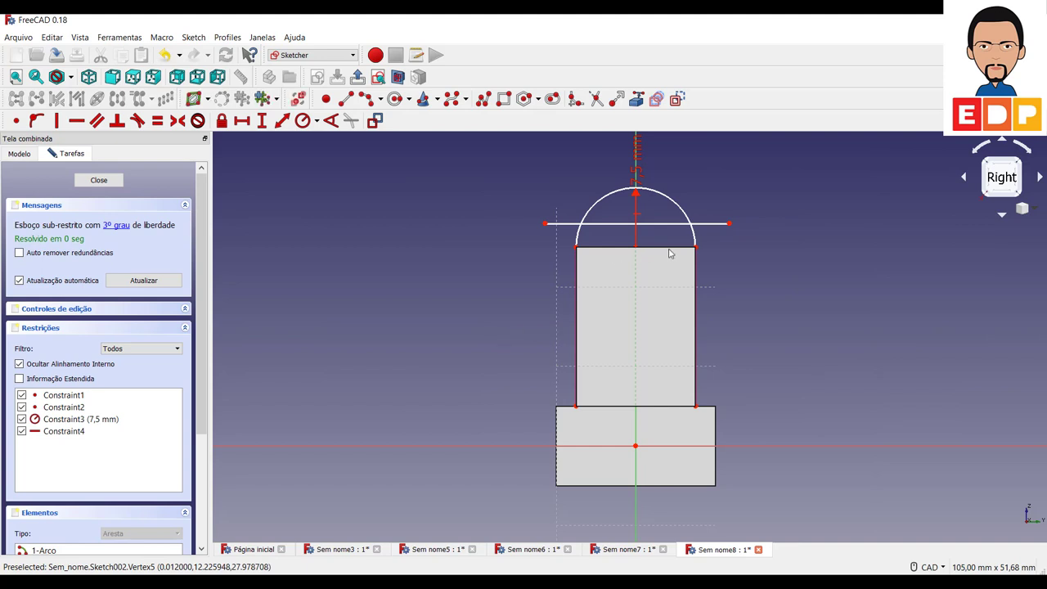
{"action": "left_click", "coordinate": [729, 223]}
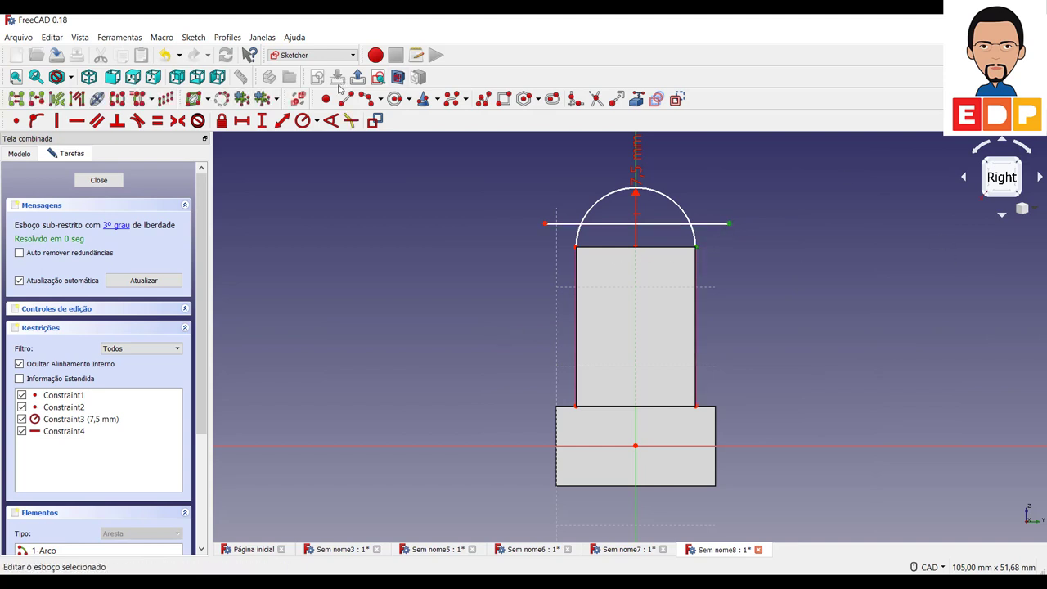
{"action": "left_click", "coordinate": [16, 123]}
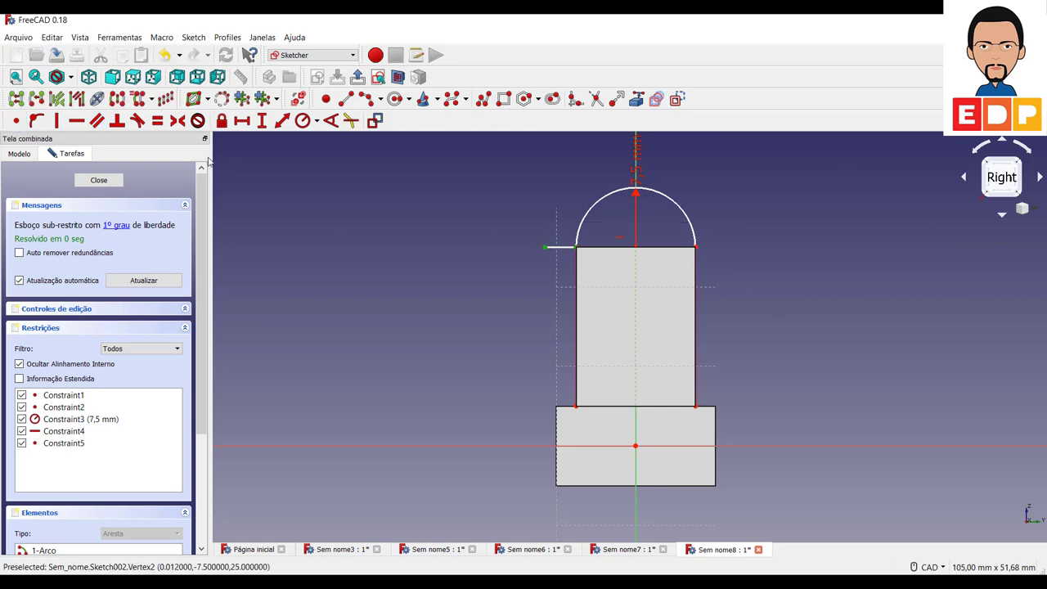
{"action": "left_click", "coordinate": [17, 120]}
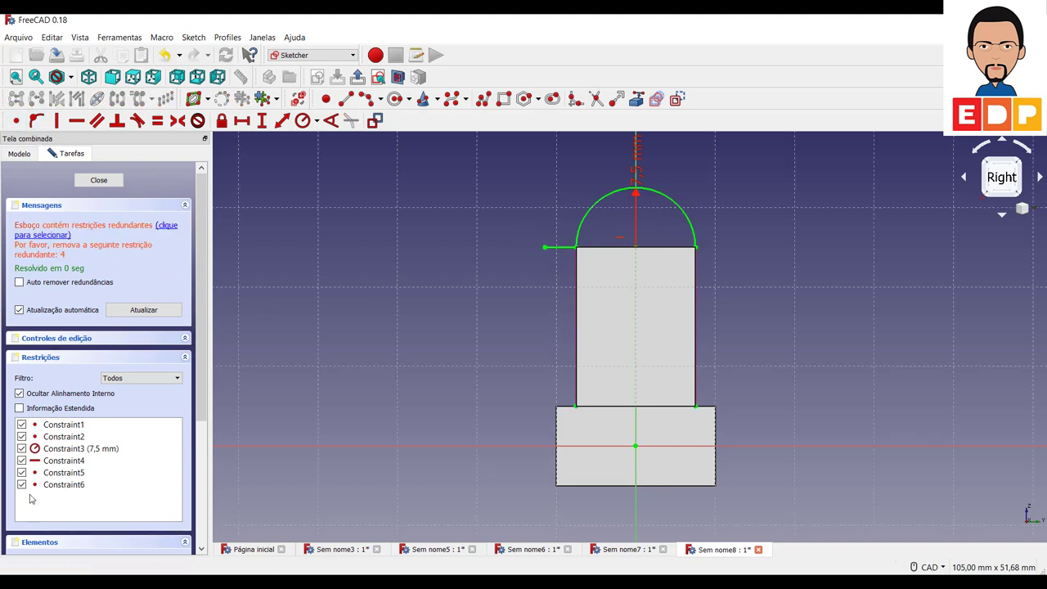
{"action": "left_click", "coordinate": [72, 461]}
{"action": "key", "text": "Delete"}
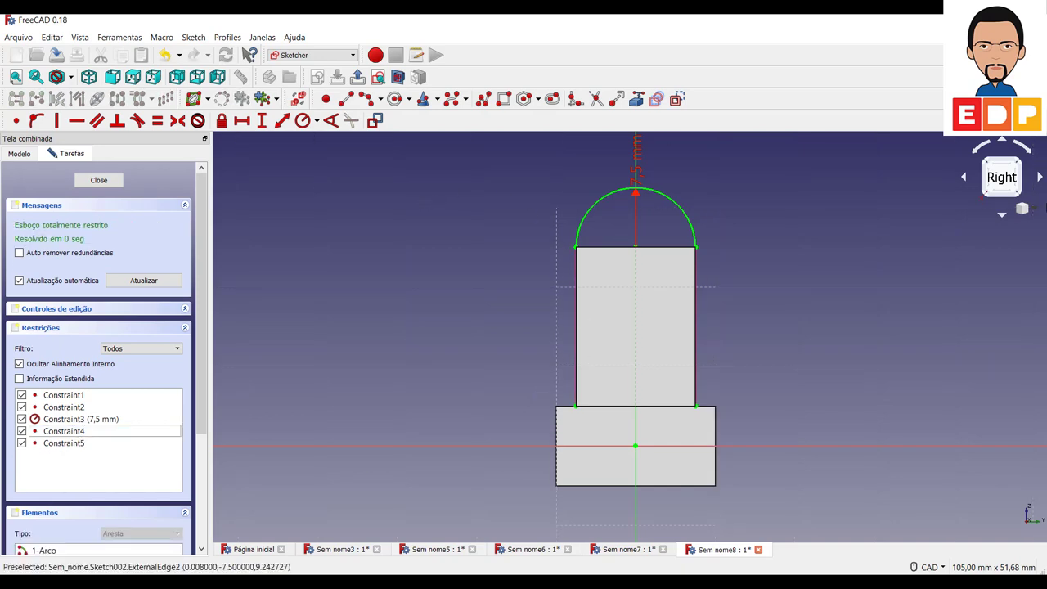
Step: Close the arc sketch and pad it 5 mm, symmetric to its plane, creating Pad002
{"action": "left_click", "coordinate": [1022, 165]}
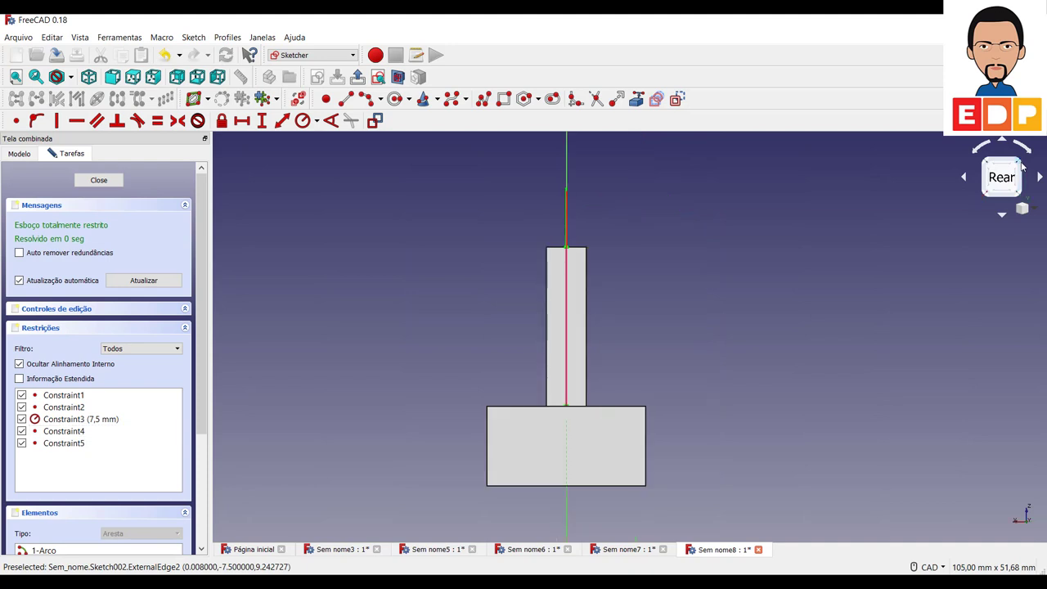
{"action": "left_click", "coordinate": [1018, 163]}
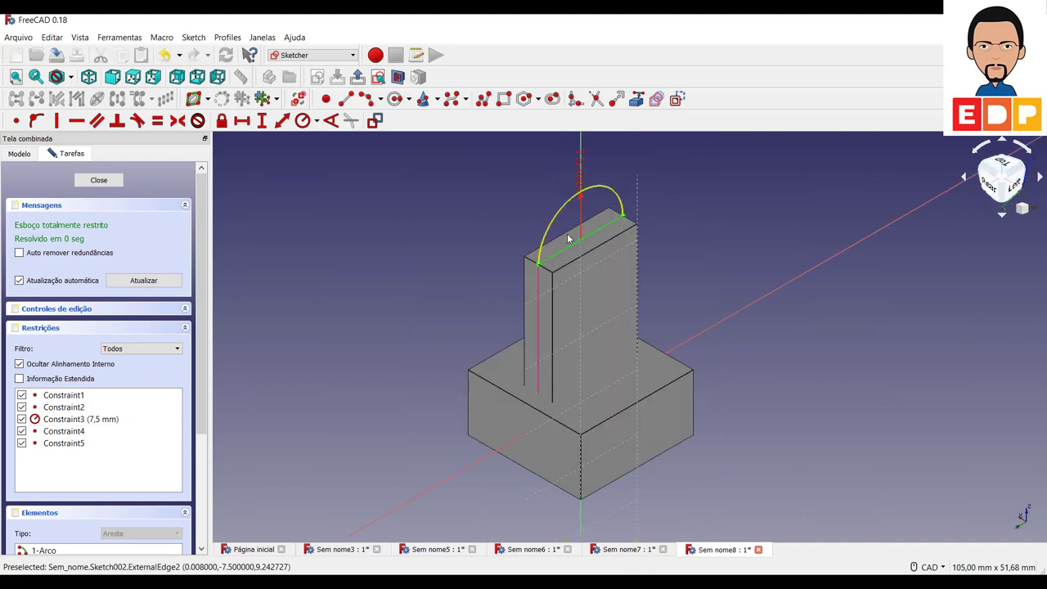
{"action": "left_click", "coordinate": [98, 180]}
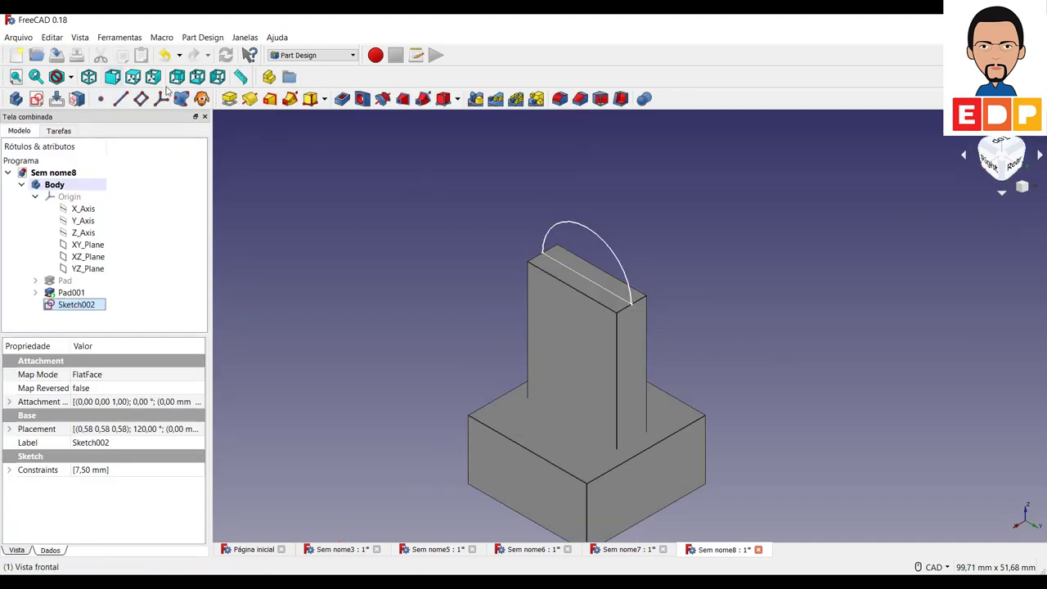
{"action": "left_click", "coordinate": [229, 98]}
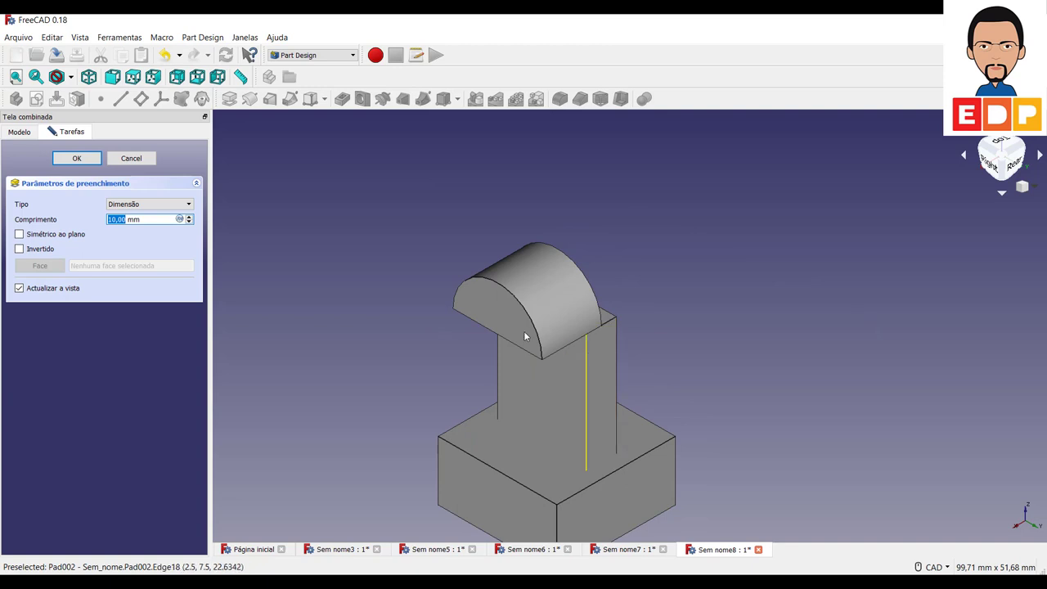
{"action": "left_click", "coordinate": [40, 235]}
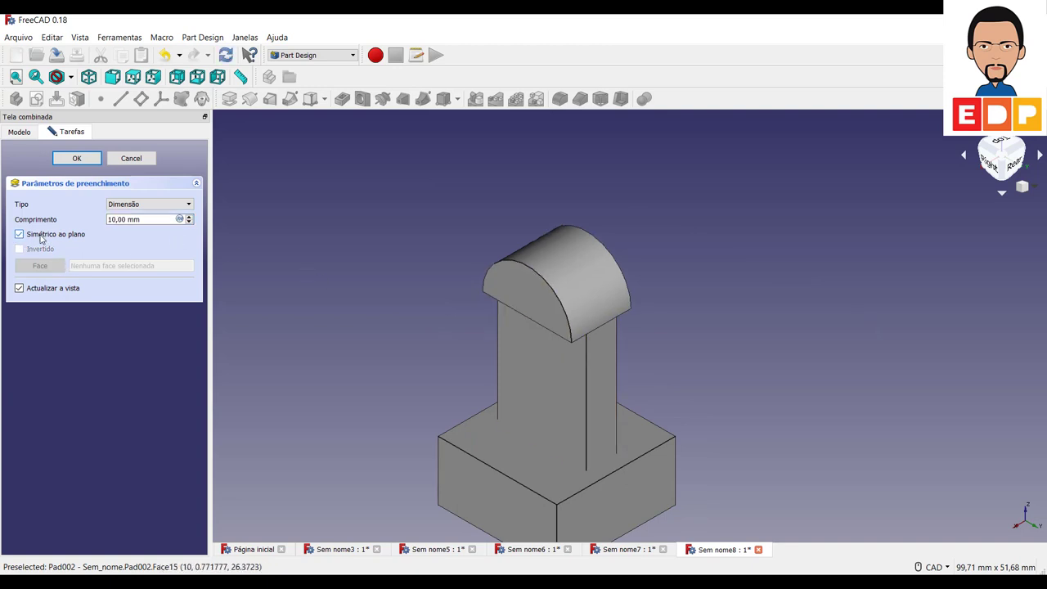
{"action": "left_click", "coordinate": [128, 219]}
{"action": "left_click_drag", "start_coordinate": [100, 221], "coordinate": [80, 229]}
{"action": "type", "text": "5"}
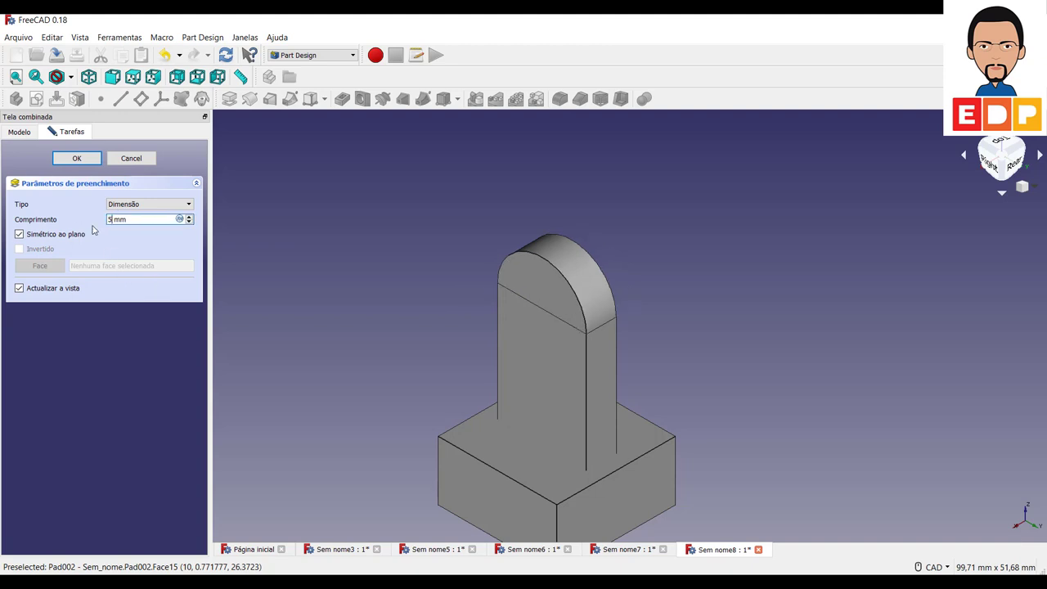
{"action": "left_click", "coordinate": [77, 159]}
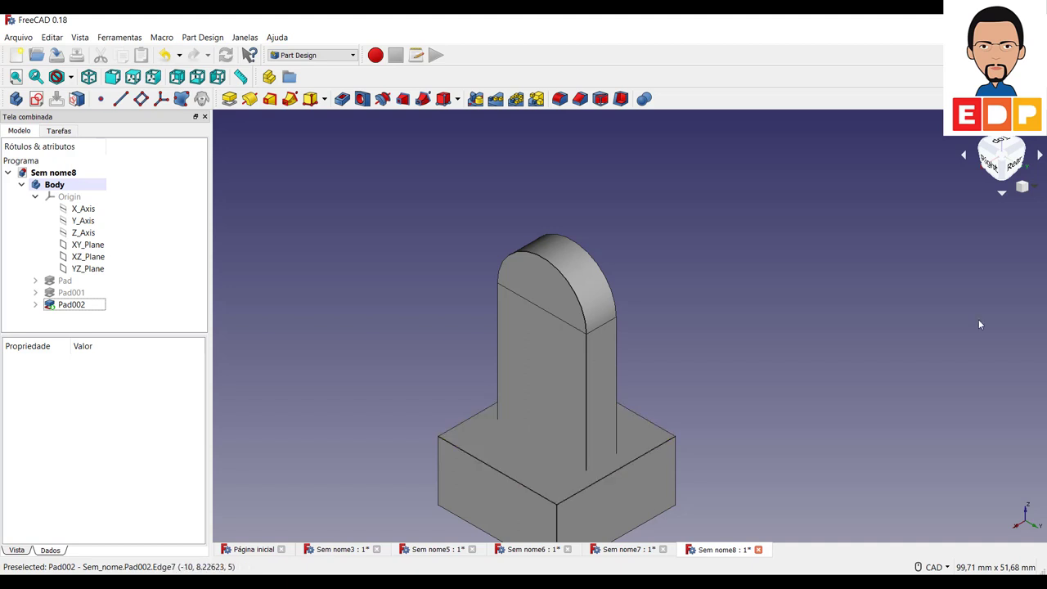
Step: Start a sketch on the base's top face and draw a small circle near the corner
{"action": "left_click", "coordinate": [524, 477]}
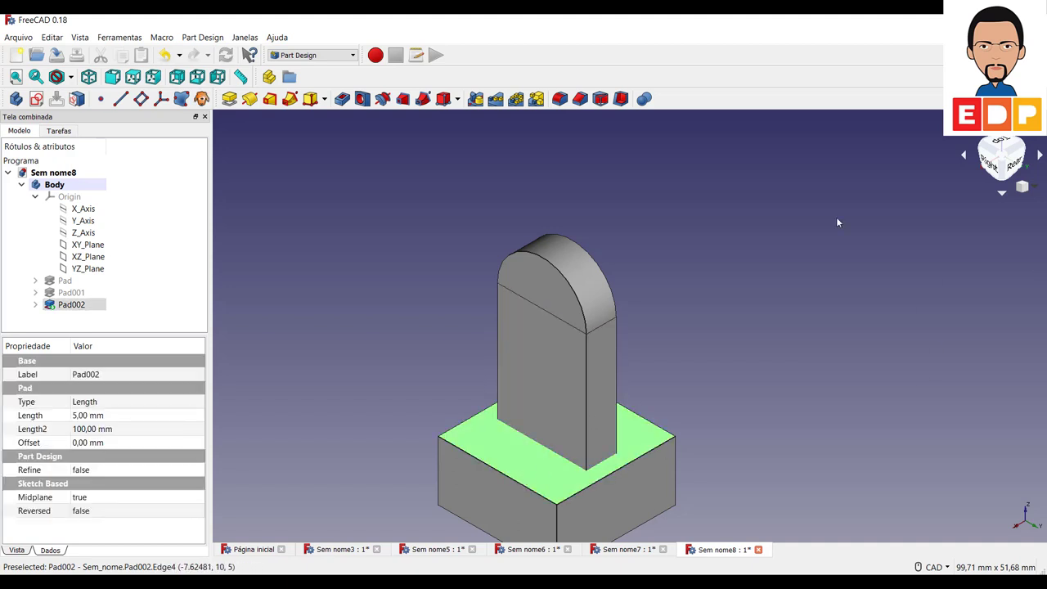
{"action": "left_click", "coordinate": [36, 98]}
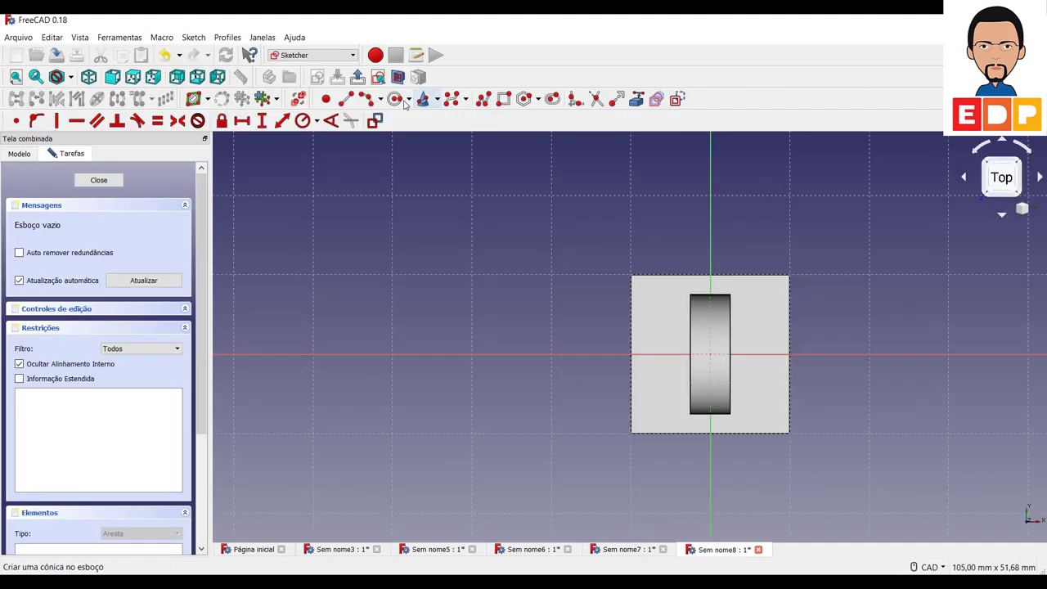
{"action": "left_click", "coordinate": [396, 99]}
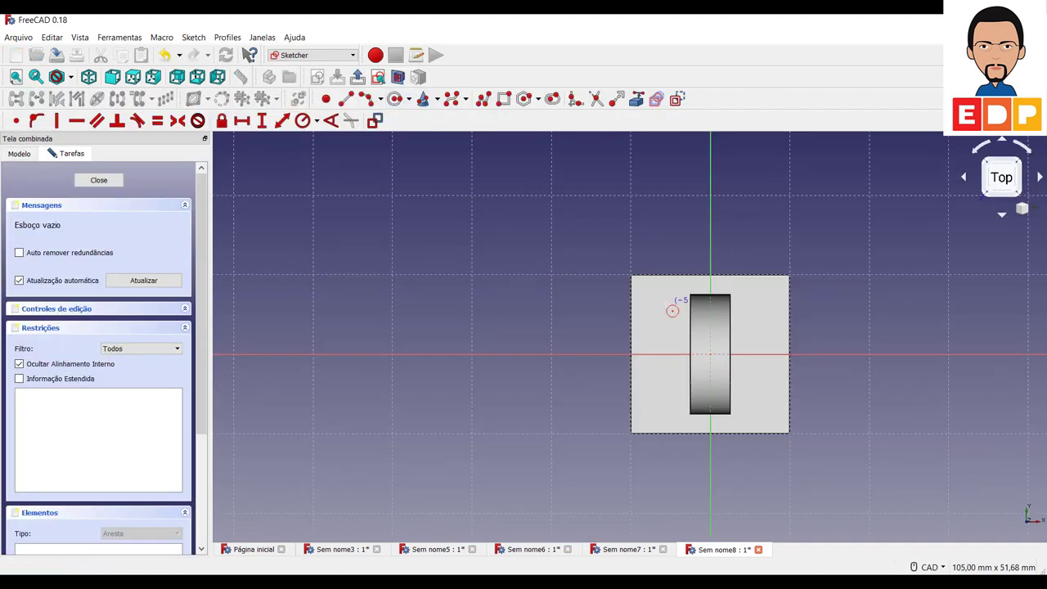
{"action": "left_click", "coordinate": [656, 304]}
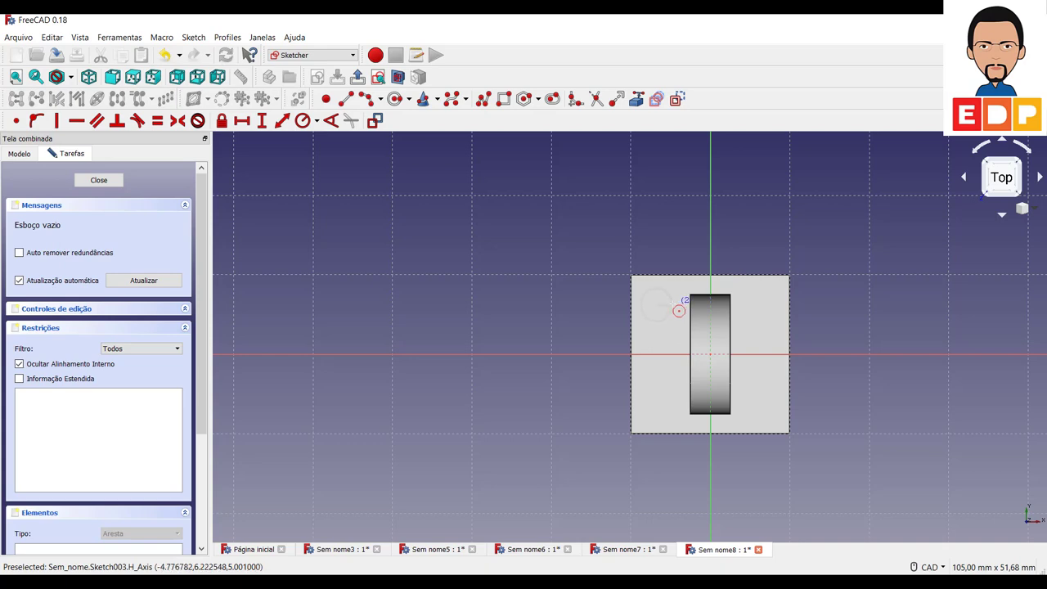
{"action": "left_click", "coordinate": [672, 301]}
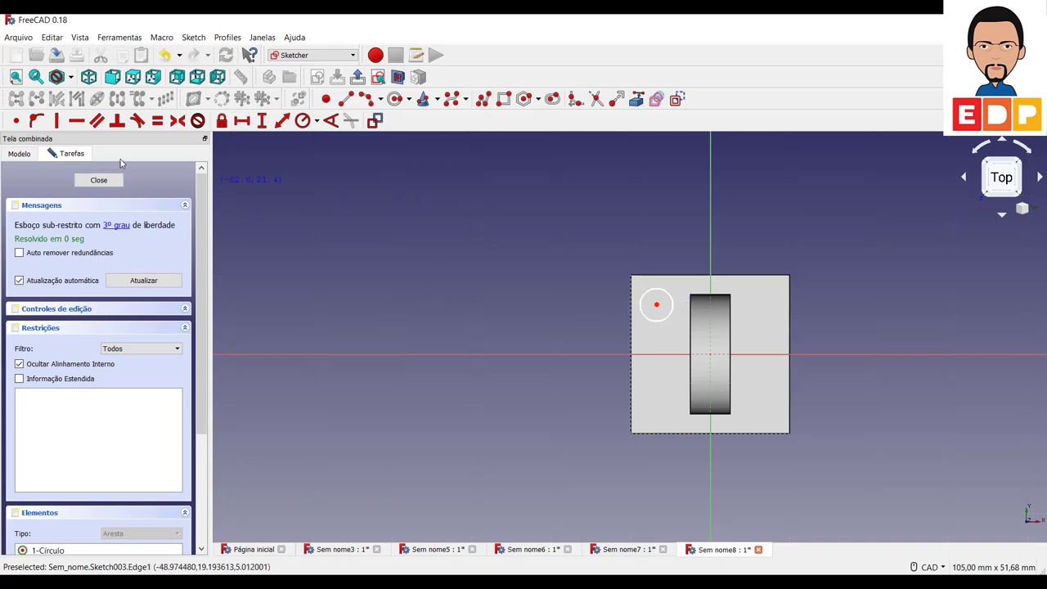
Step: Set the circle centre 7 mm horizontally from the sketch origin
{"action": "left_click", "coordinate": [242, 121]}
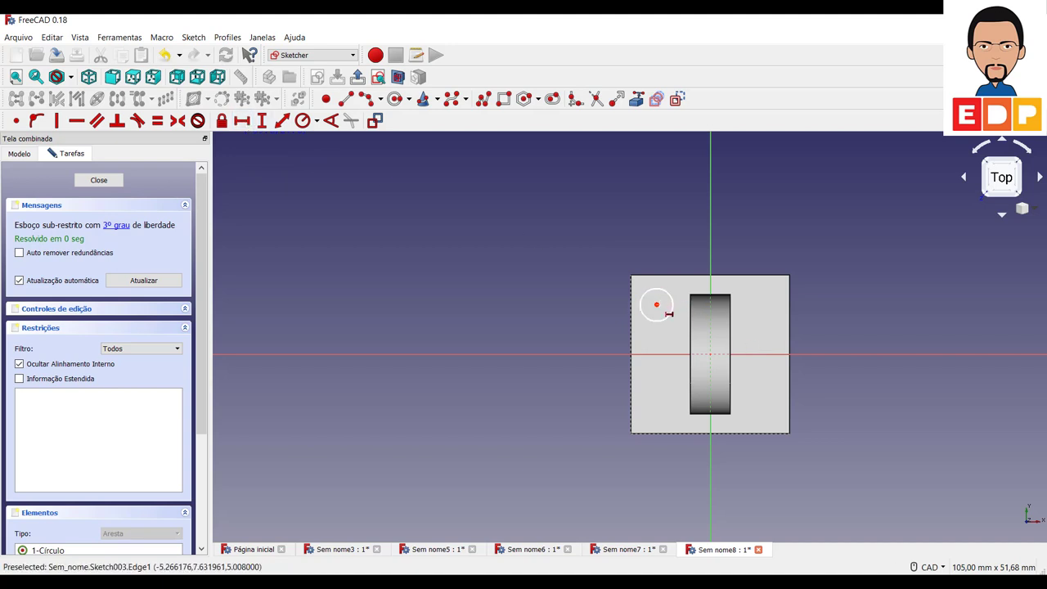
{"action": "left_click", "coordinate": [656, 306]}
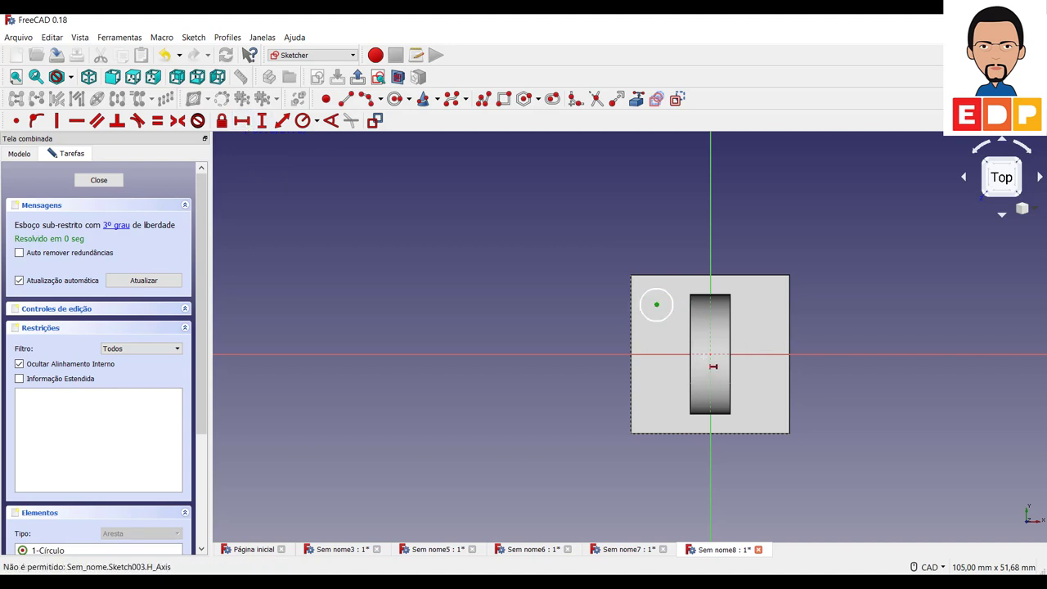
{"action": "left_click", "coordinate": [710, 355]}
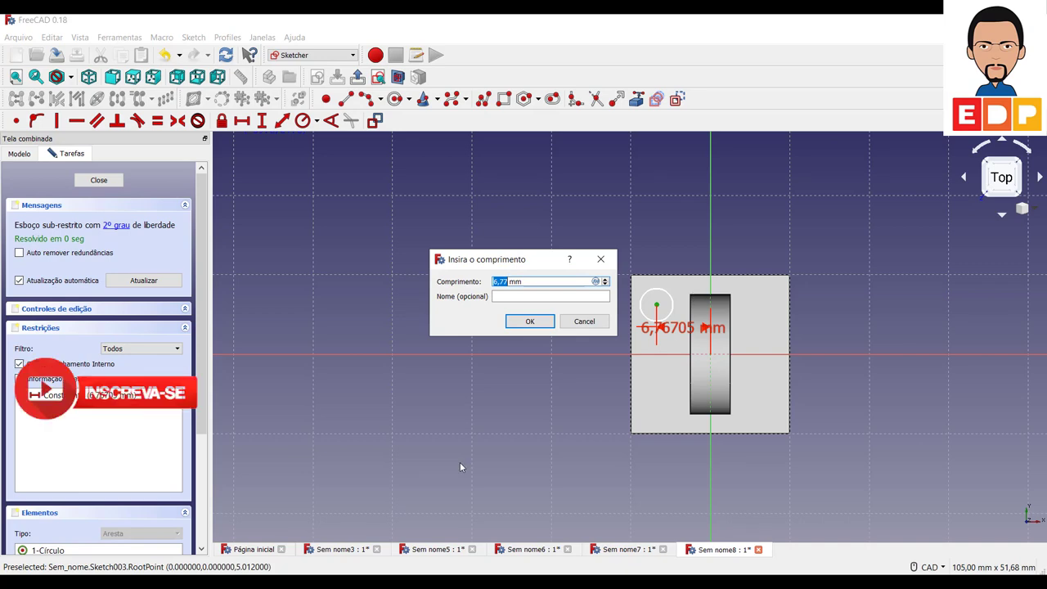
{"action": "type", "text": "7"}
{"action": "key", "text": "Return"}
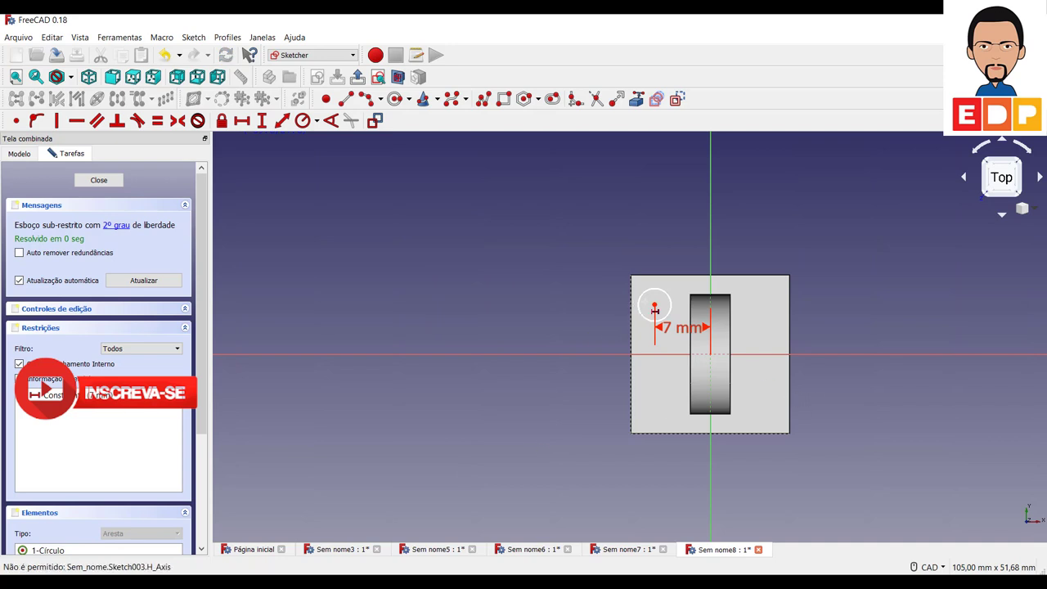
Step: Leave the sketch and reopen Sketch003 from the model tree for editing
{"action": "left_click", "coordinate": [654, 306]}
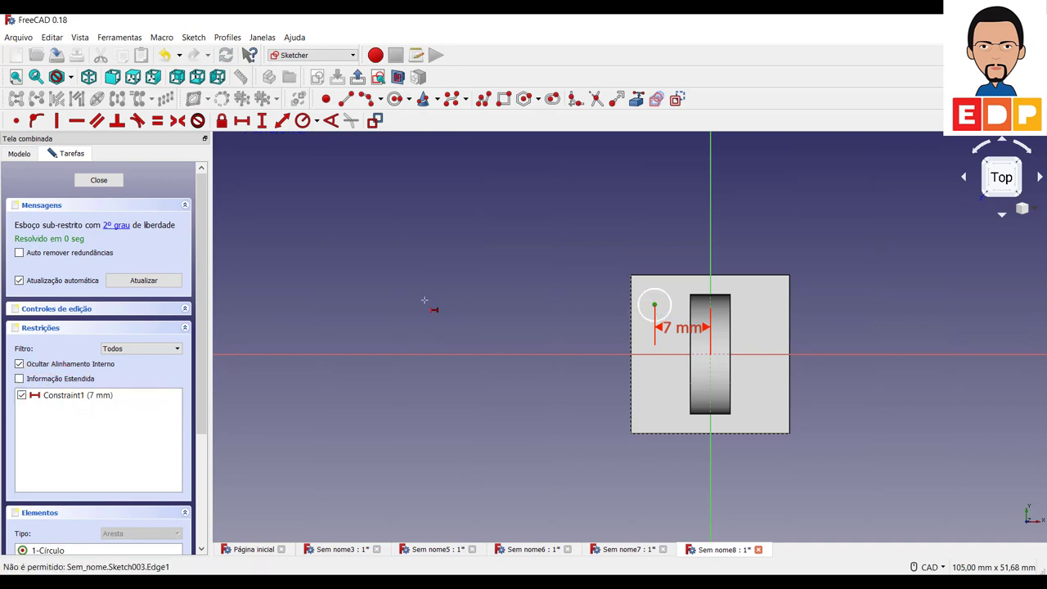
{"action": "key", "text": "Escape"}
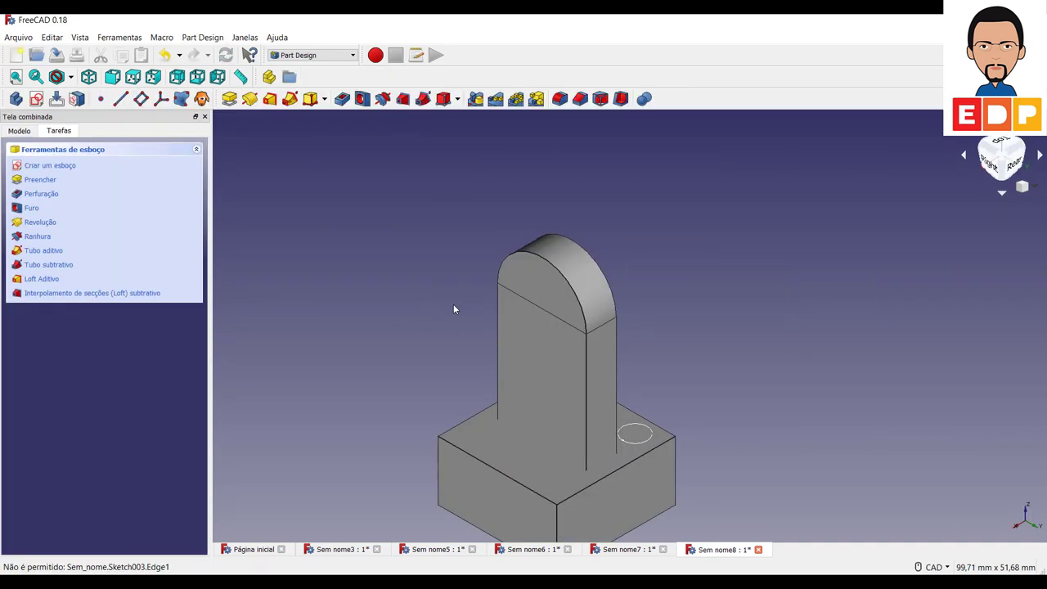
{"action": "left_click", "coordinate": [20, 132]}
{"action": "double_click", "coordinate": [76, 316]}
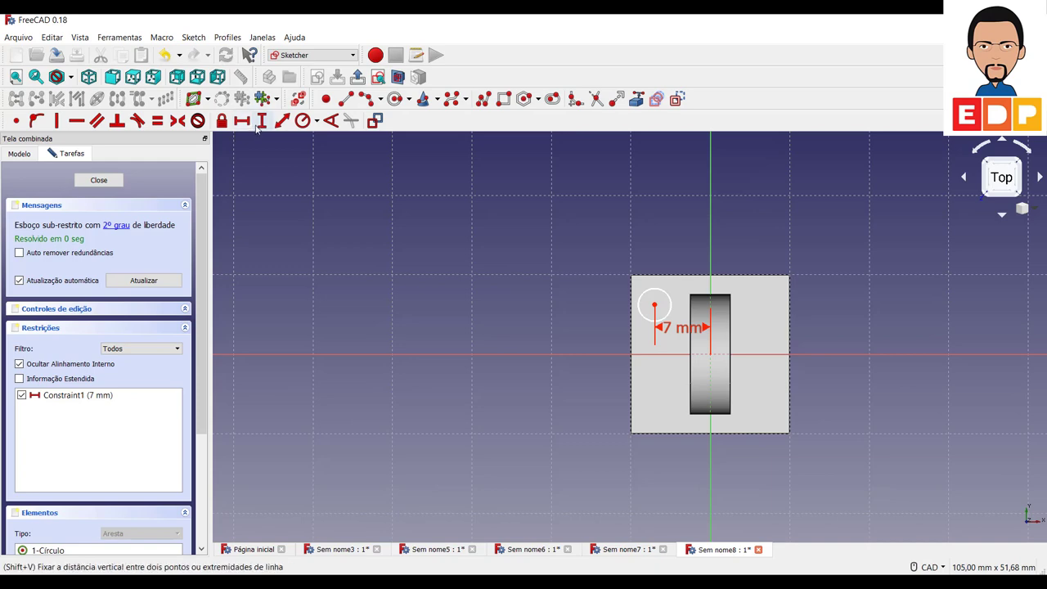
Step: Set the circle centre 7 mm vertically from the origin and move both dimensions clear of the sketch
{"action": "left_click", "coordinate": [262, 123]}
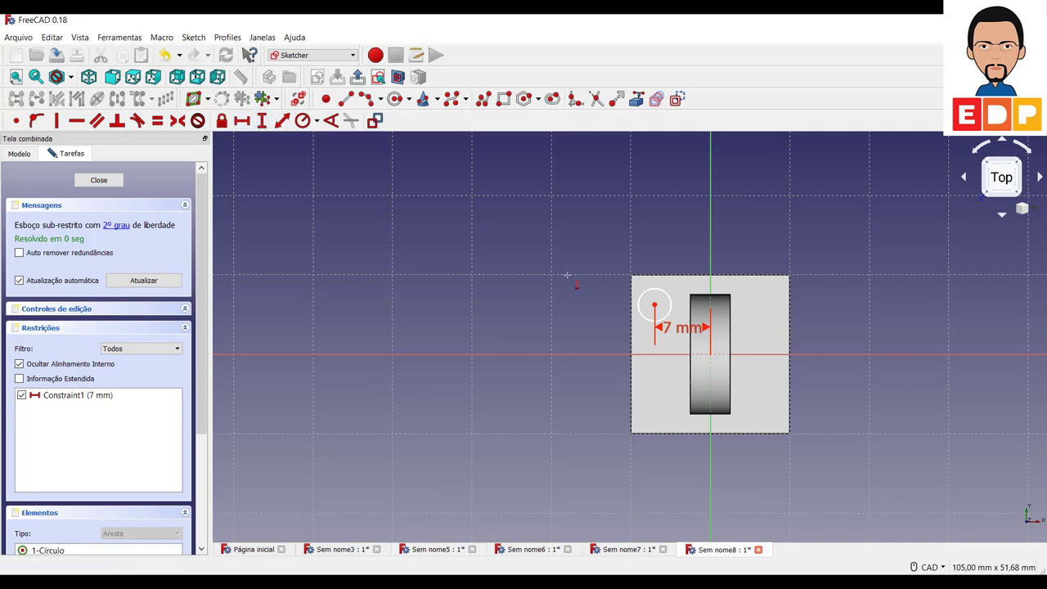
{"action": "left_click", "coordinate": [655, 305]}
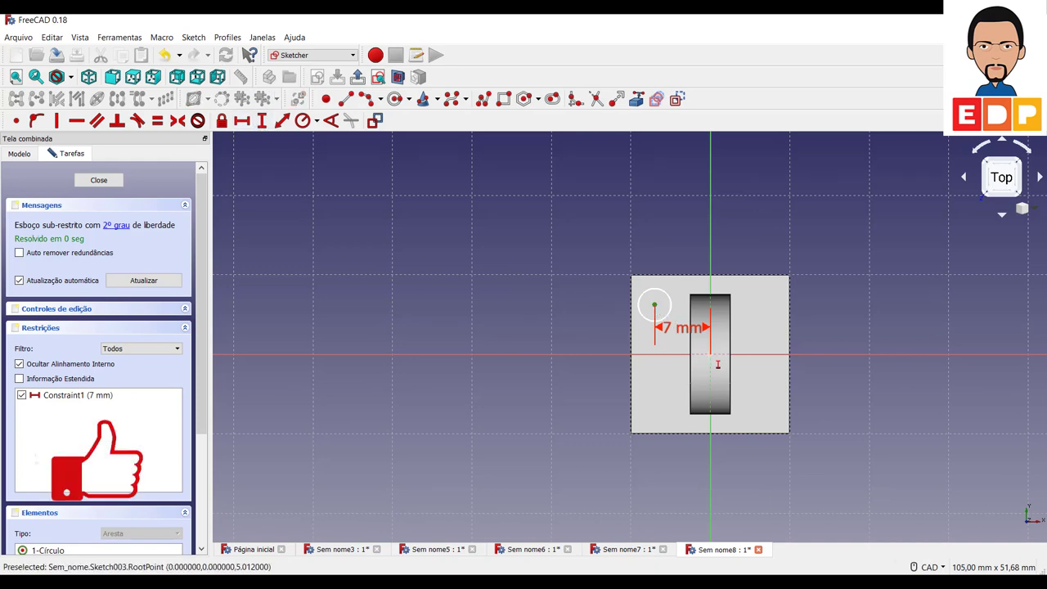
{"action": "left_click", "coordinate": [710, 355]}
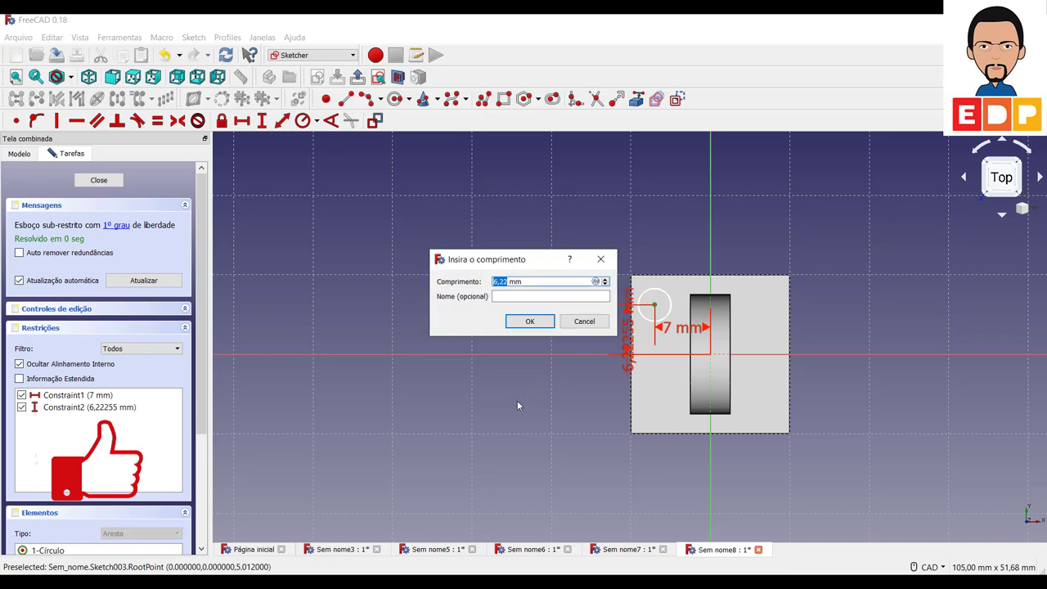
{"action": "type", "text": "7"}
{"action": "key", "text": "Return"}
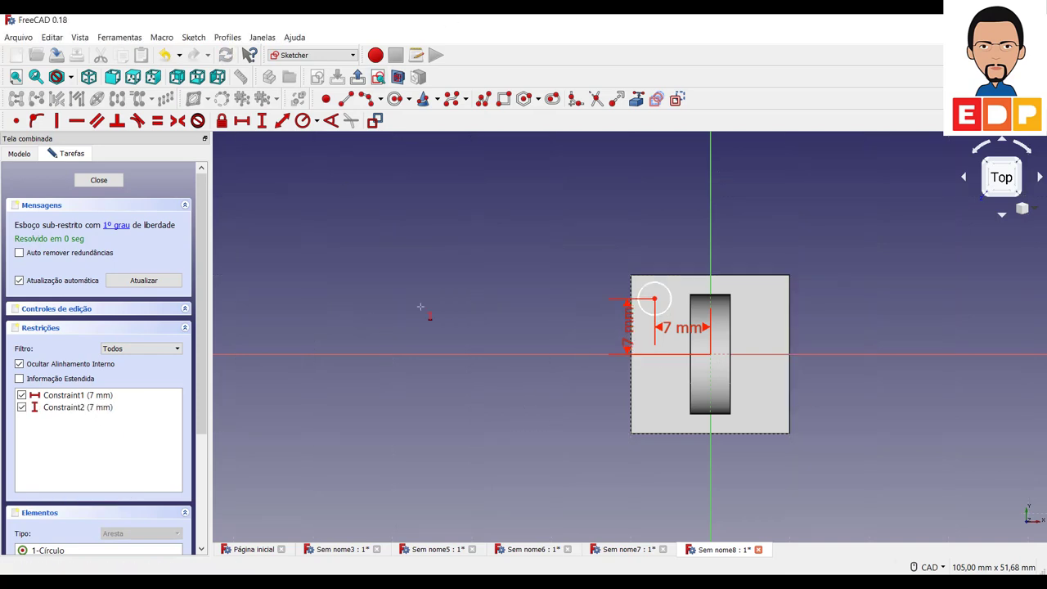
{"action": "right_click", "coordinate": [607, 323]}
{"action": "left_click_drag", "start_coordinate": [628, 337], "coordinate": [502, 201]}
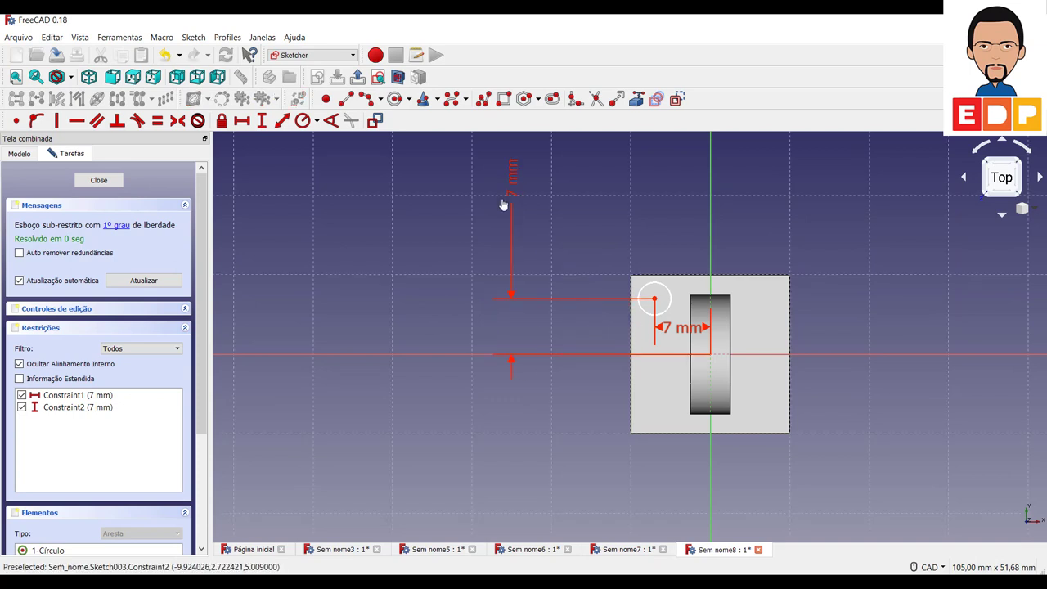
{"action": "left_click_drag", "start_coordinate": [691, 331], "coordinate": [690, 201]}
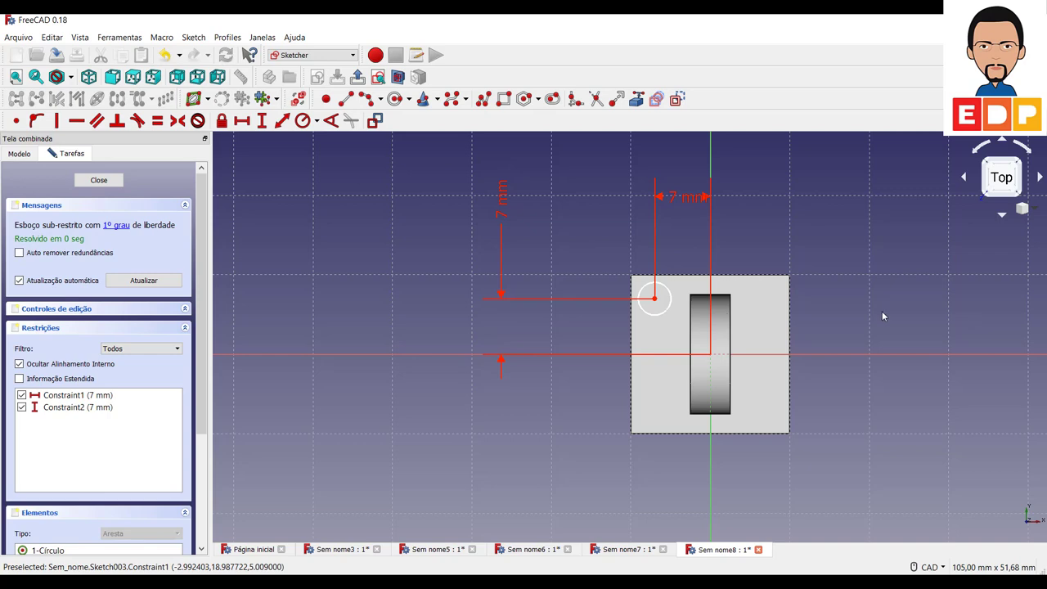
Step: Give the circle a 2 mm radius and close Sketch003
{"action": "left_click", "coordinate": [662, 312]}
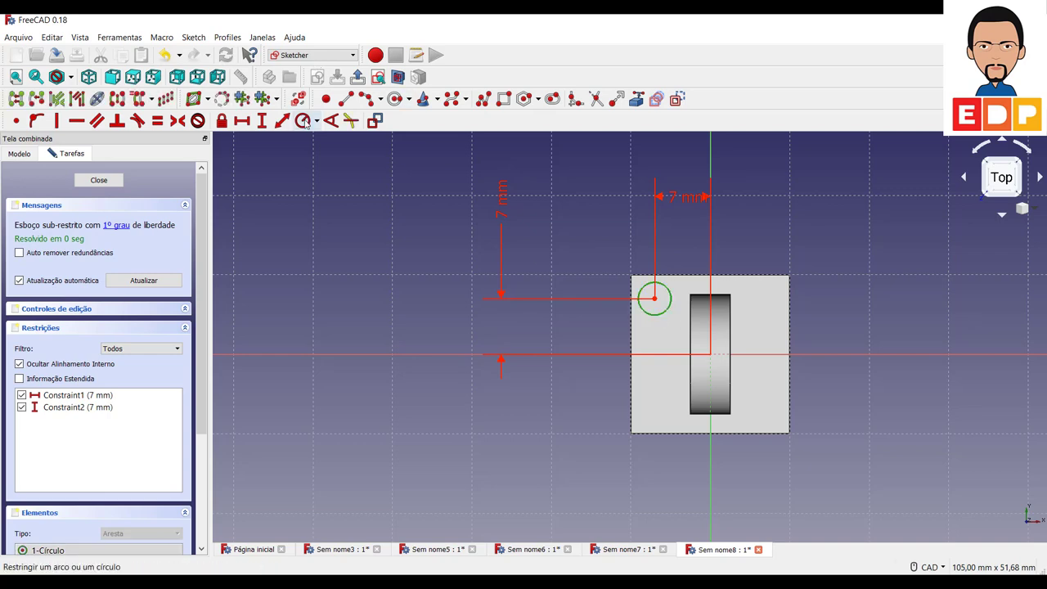
{"action": "left_click", "coordinate": [303, 121]}
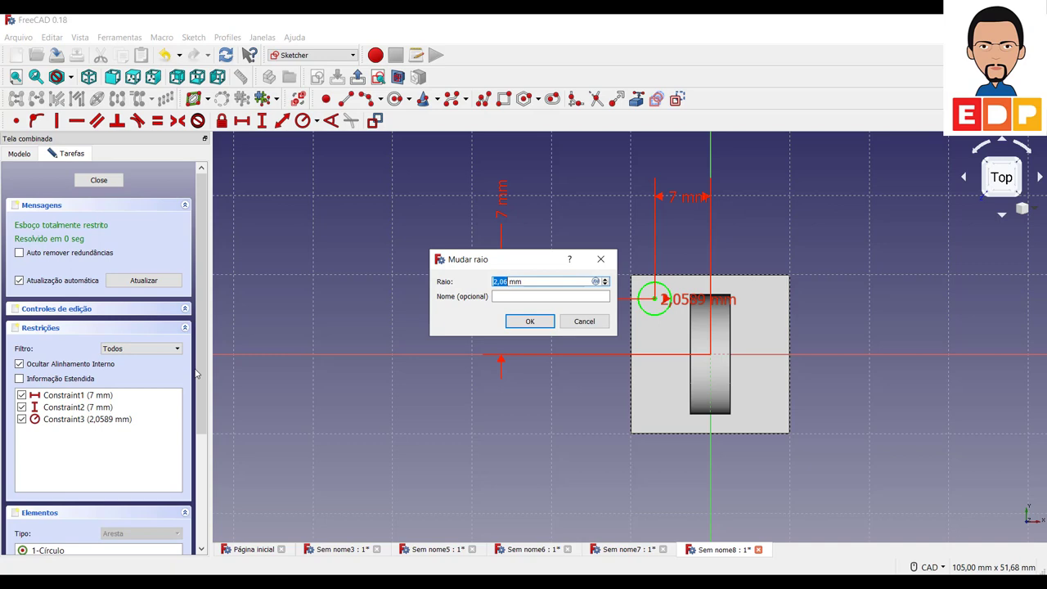
{"action": "type", "text": "2"}
{"action": "key", "text": "Return"}
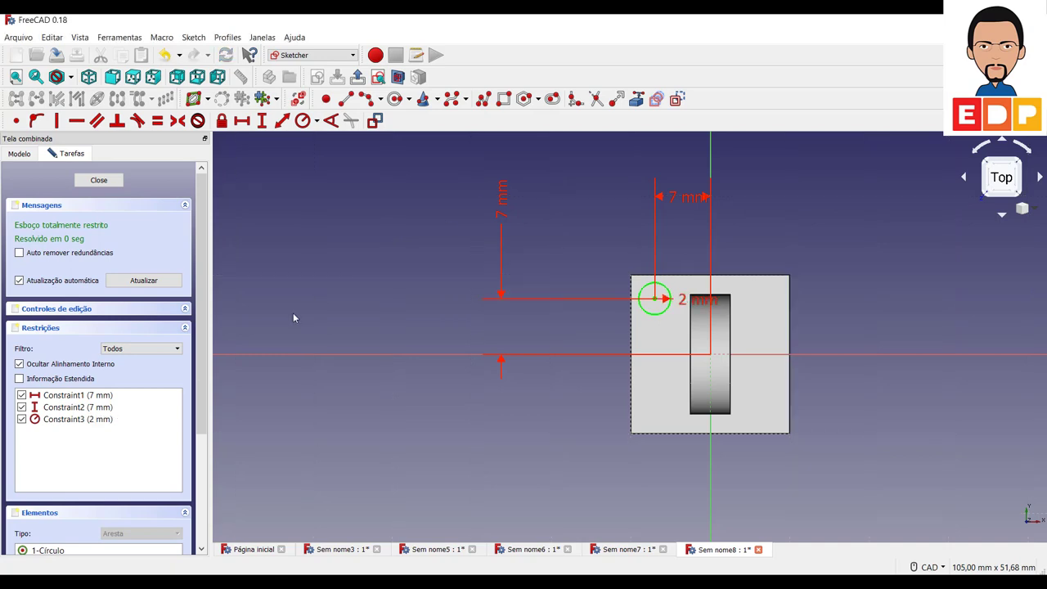
{"action": "left_click", "coordinate": [112, 182]}
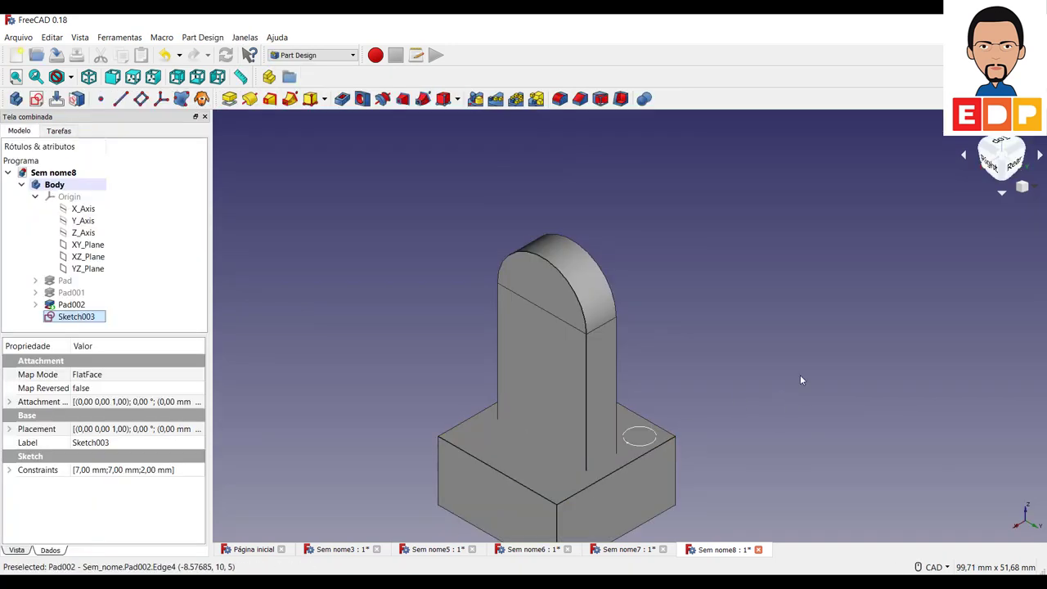
Step: Pocket Sketch003 with type Atravessando tudo, then switch to Top view and select the Pocket
{"action": "left_click", "coordinate": [341, 99]}
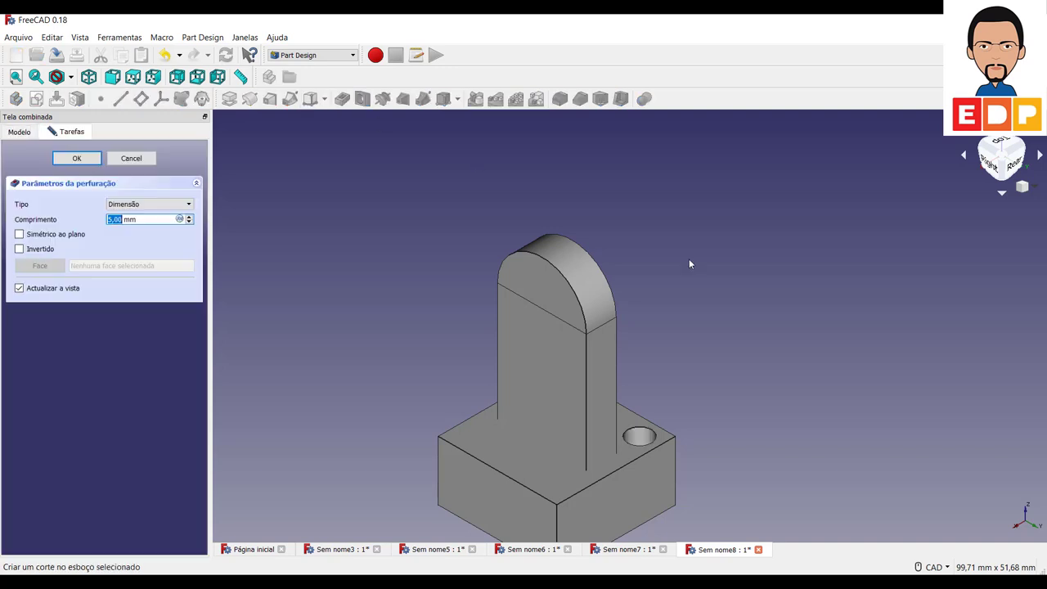
{"action": "left_click", "coordinate": [147, 204]}
{"action": "left_click", "coordinate": [123, 228]}
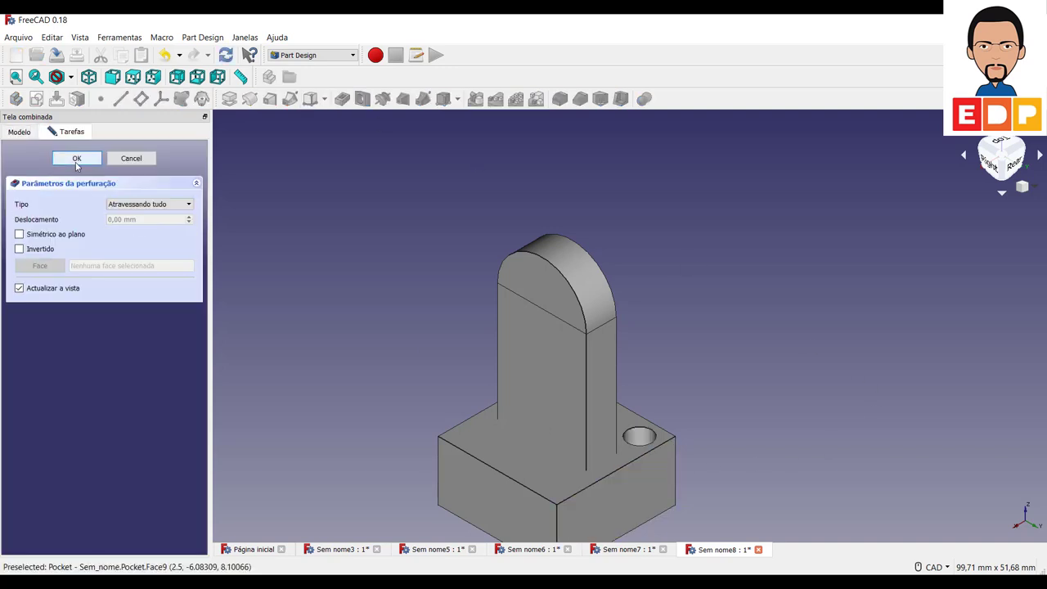
{"action": "left_click", "coordinate": [76, 158]}
{"action": "left_click", "coordinate": [1005, 145]}
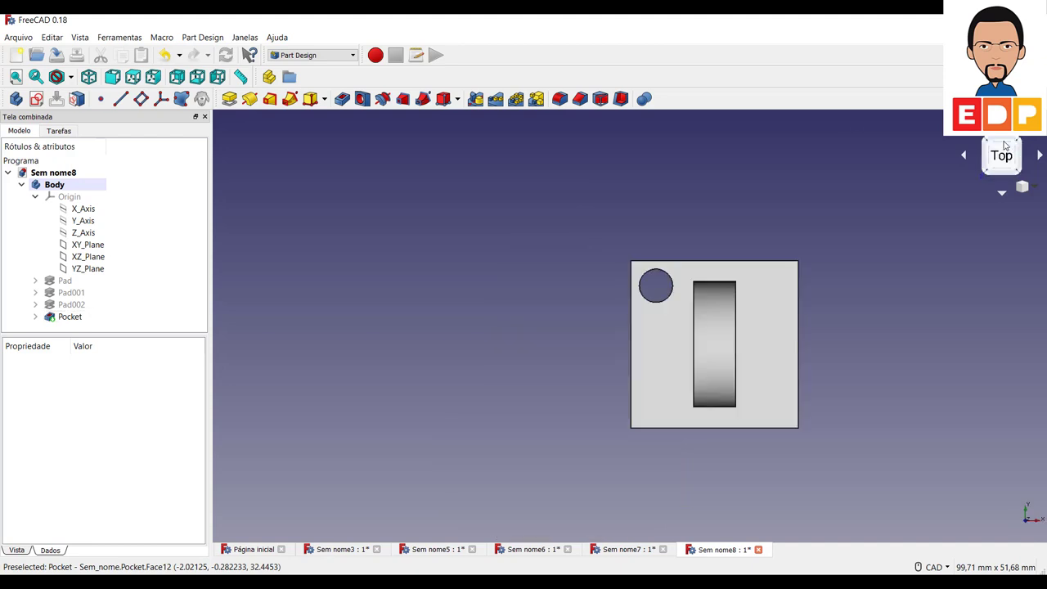
{"action": "left_click", "coordinate": [69, 316]}
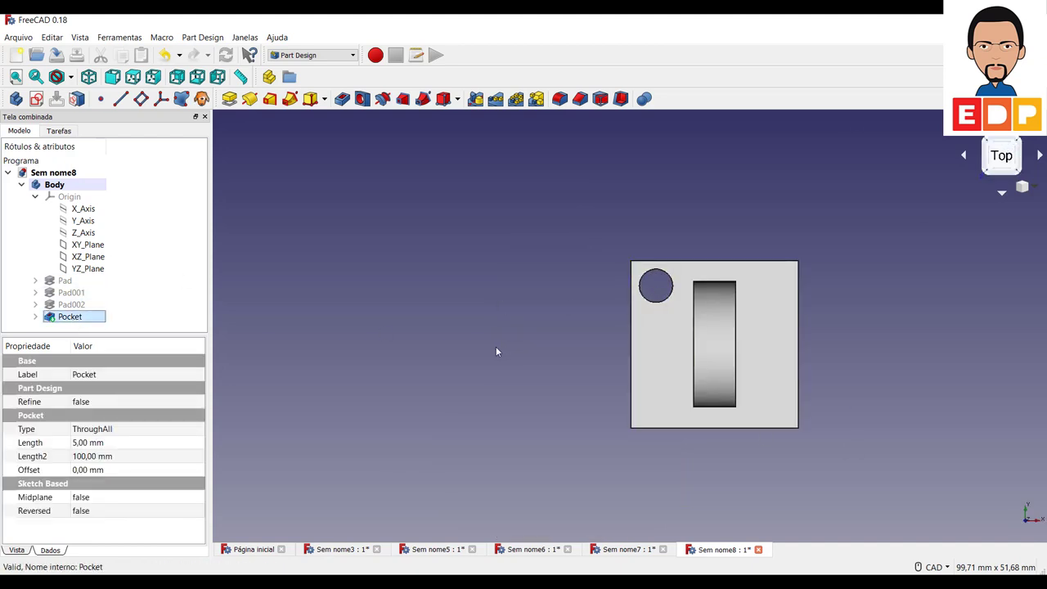
Step: Mirror the Pocket hole across 'Eixo horizontal do esboço' to add a second corner hole
{"action": "left_click", "coordinate": [475, 99]}
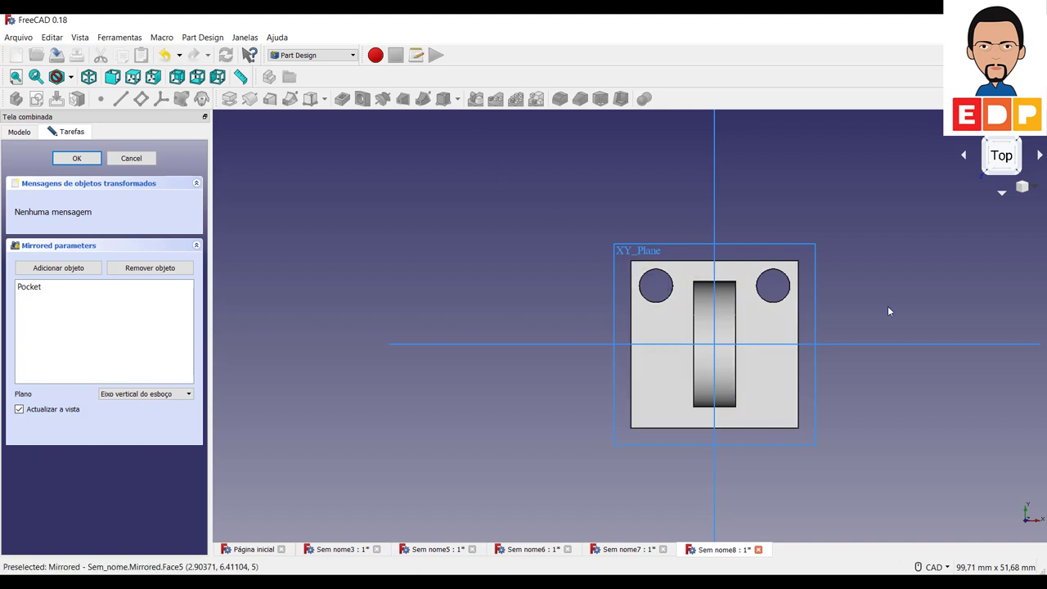
{"action": "left_click", "coordinate": [138, 397]}
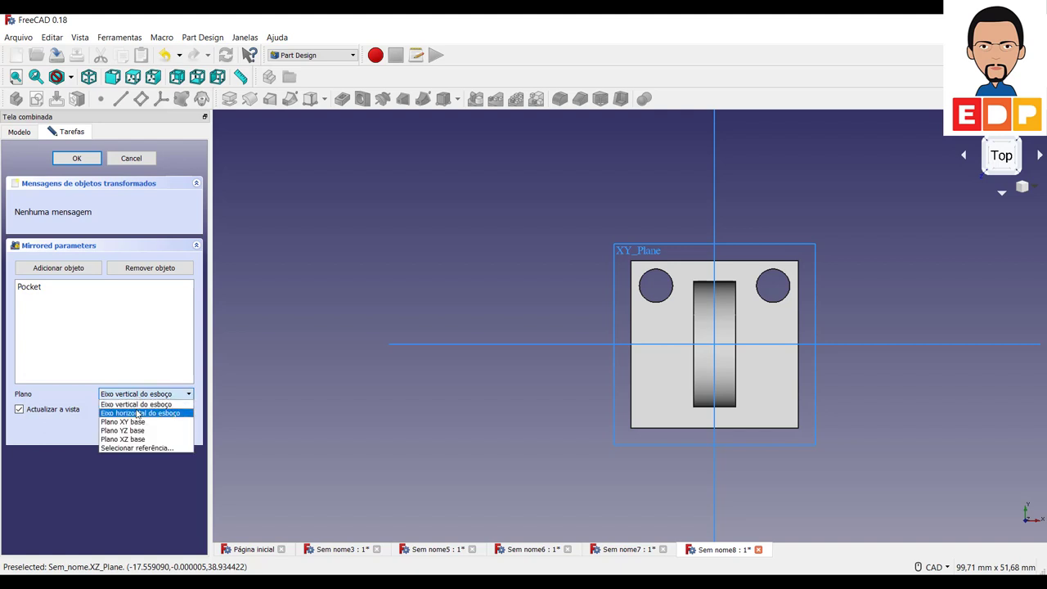
{"action": "left_click", "coordinate": [137, 412]}
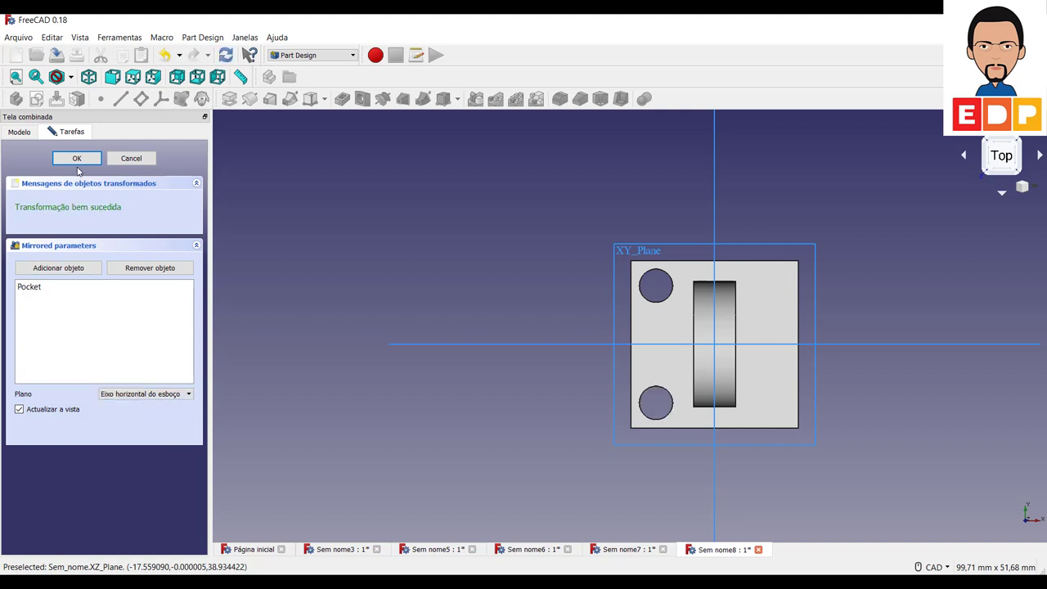
{"action": "left_click", "coordinate": [76, 158]}
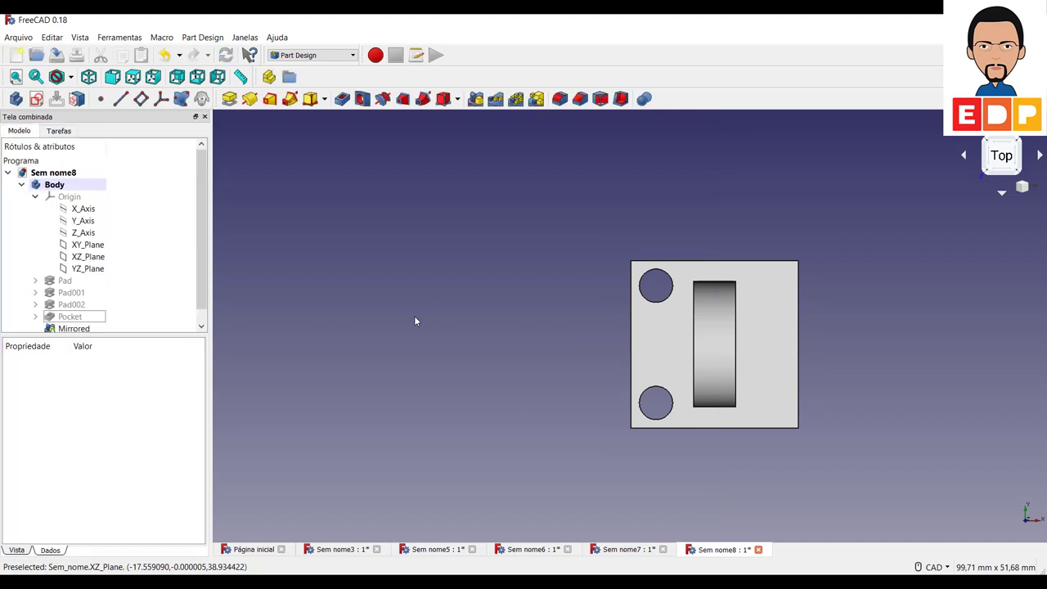
{"action": "left_click", "coordinate": [82, 329]}
{"action": "scroll", "coordinate": [480, 344], "scroll_direction": "down", "scroll_amount": 2}
{"action": "scroll", "coordinate": [479, 341], "scroll_direction": "down", "scroll_amount": 2}
{"action": "scroll", "coordinate": [455, 341], "scroll_direction": "up", "scroll_amount": 4}
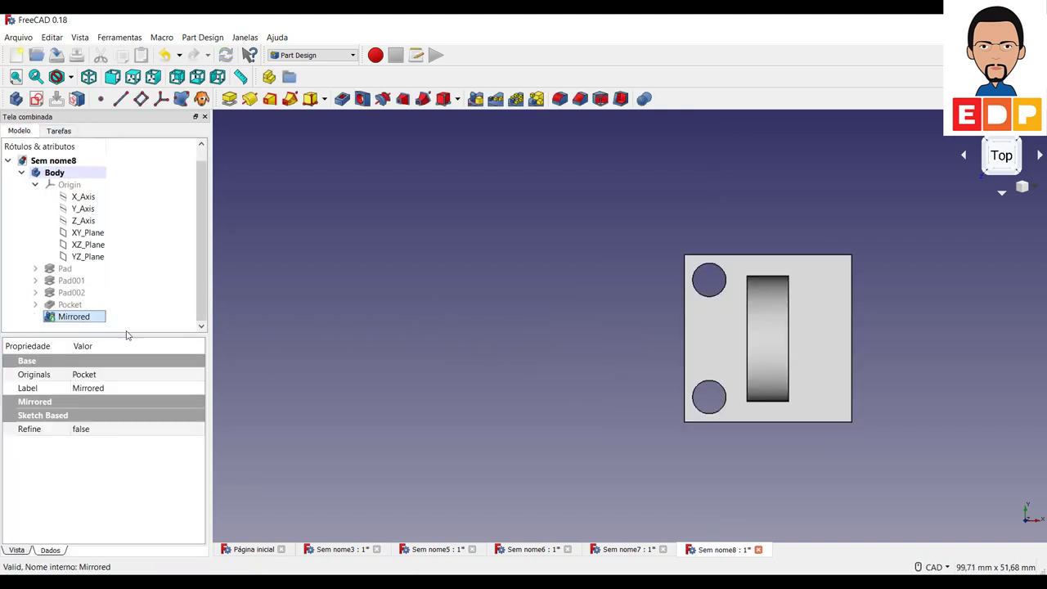
Step: Try a linear pattern of the Pocket, then cancel it
{"action": "left_click", "coordinate": [496, 99]}
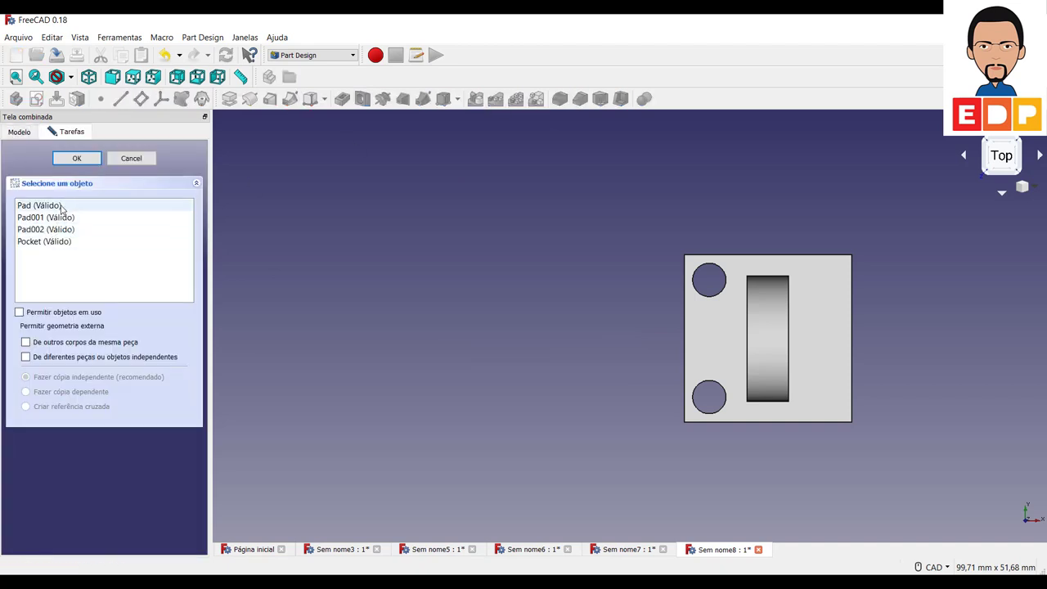
{"action": "left_click", "coordinate": [44, 242]}
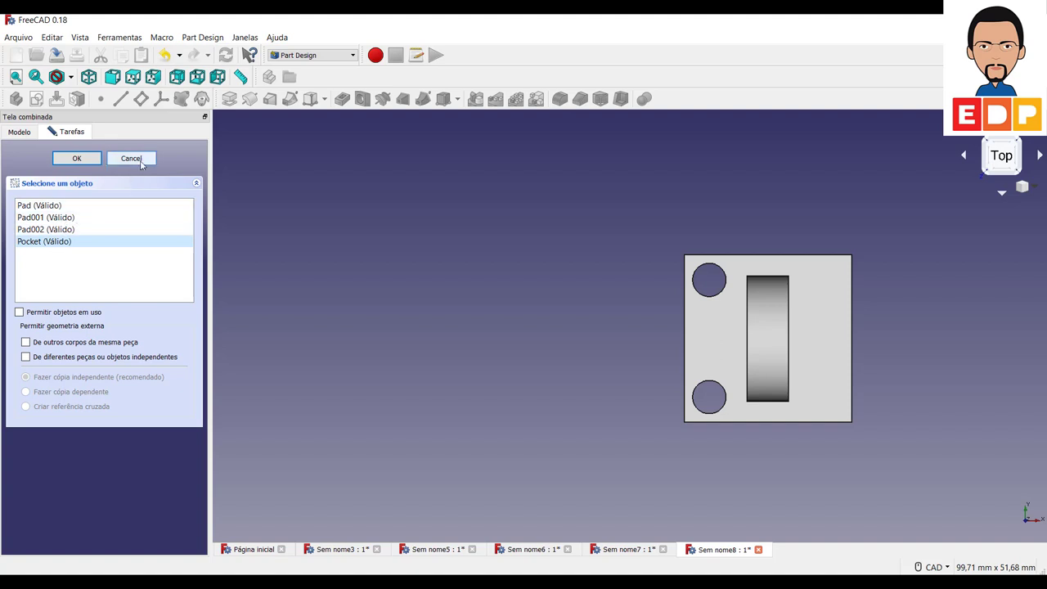
{"action": "left_click", "coordinate": [140, 163]}
Step: Try a second mirror of the Pocket and cancel it, then start a new linear pattern from the Mirrored feature
{"action": "left_click", "coordinate": [83, 319]}
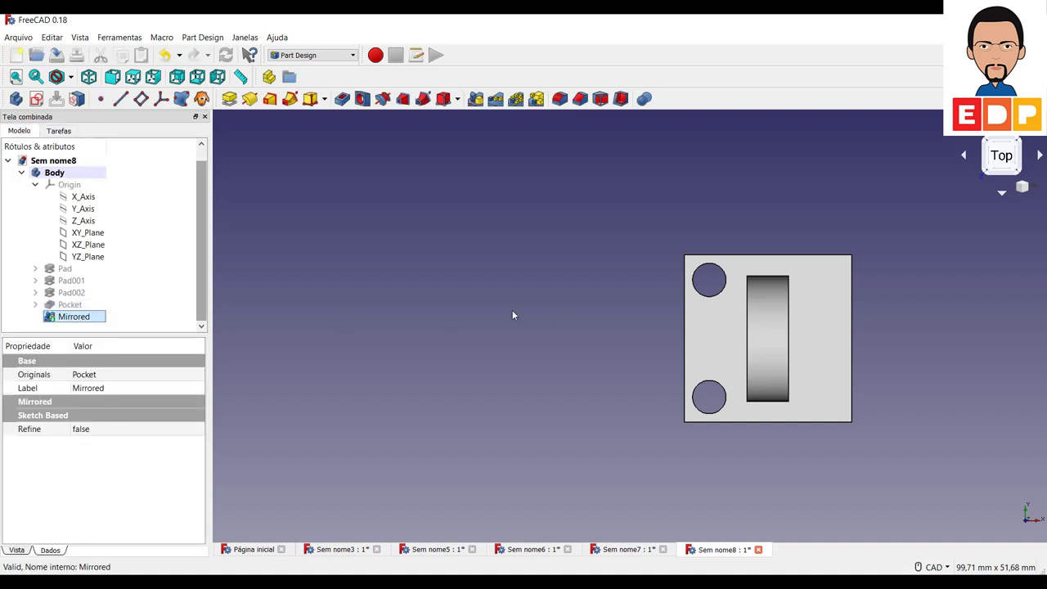
{"action": "left_click", "coordinate": [476, 100]}
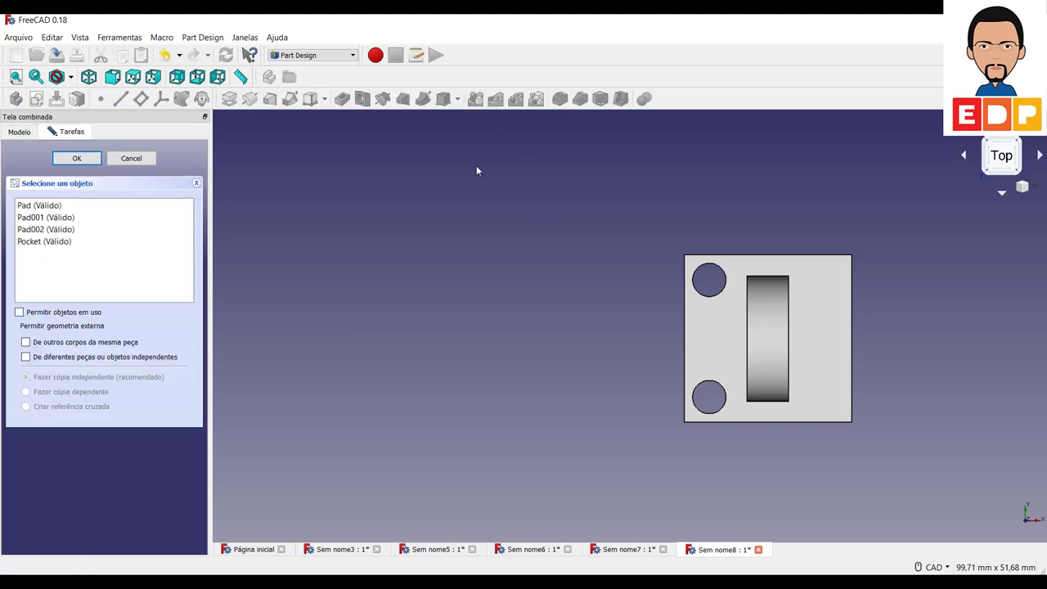
{"action": "left_click", "coordinate": [52, 242]}
{"action": "left_click", "coordinate": [100, 160]}
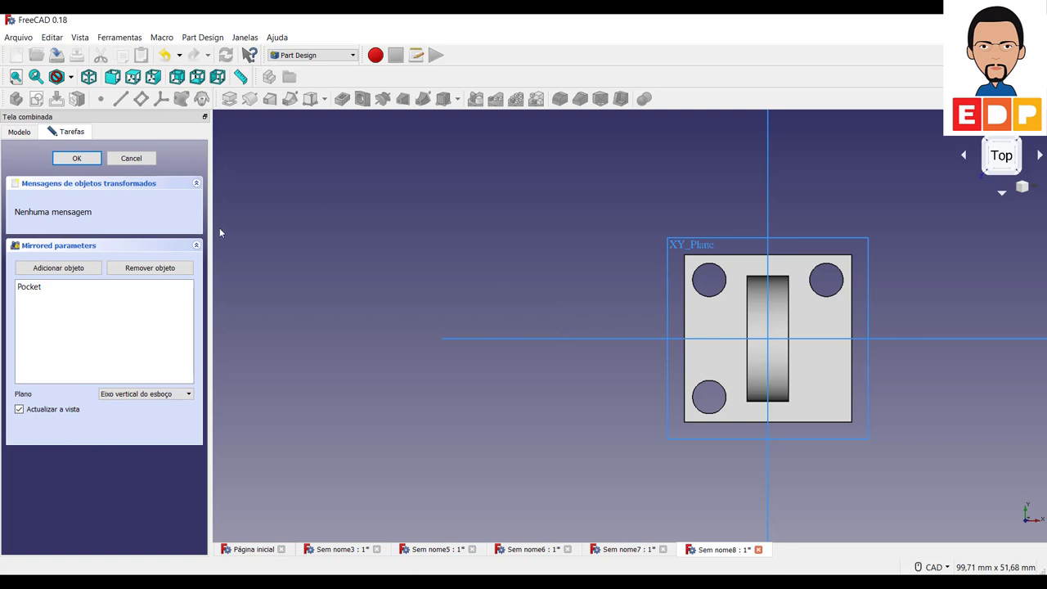
{"action": "left_click", "coordinate": [148, 163]}
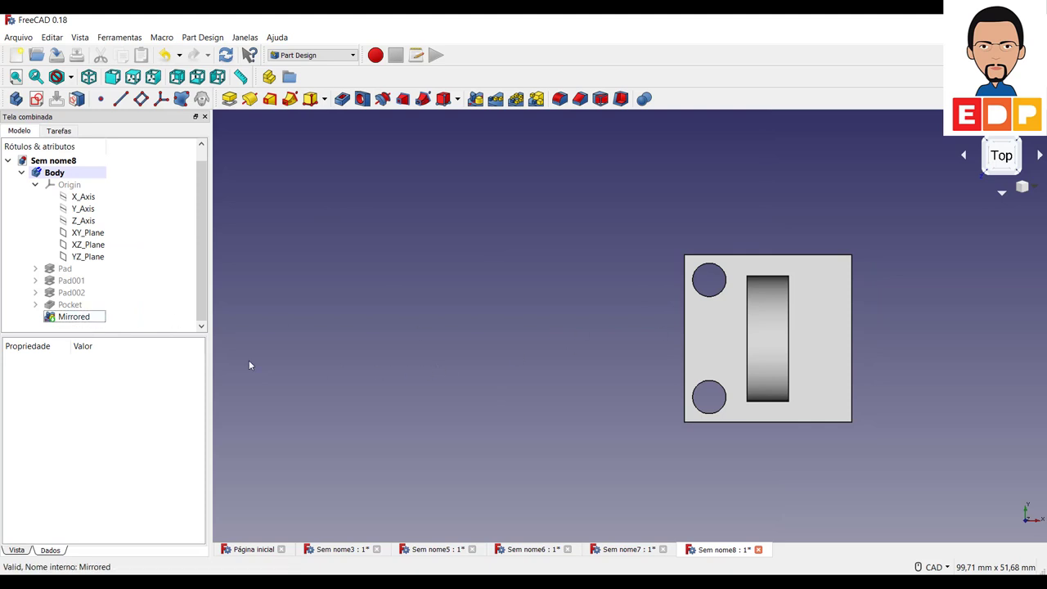
{"action": "left_click", "coordinate": [85, 320]}
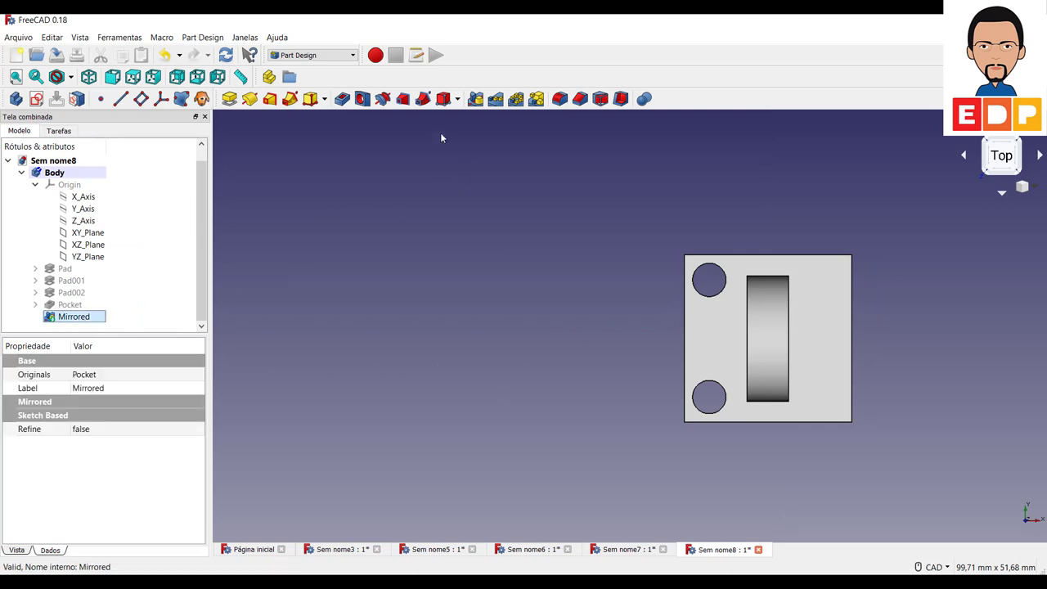
{"action": "left_click", "coordinate": [497, 103]}
Step: Trial a linear pattern of the Pocket along the vertical sketch axis, reversed, 14 mm long
{"action": "left_click", "coordinate": [167, 243]}
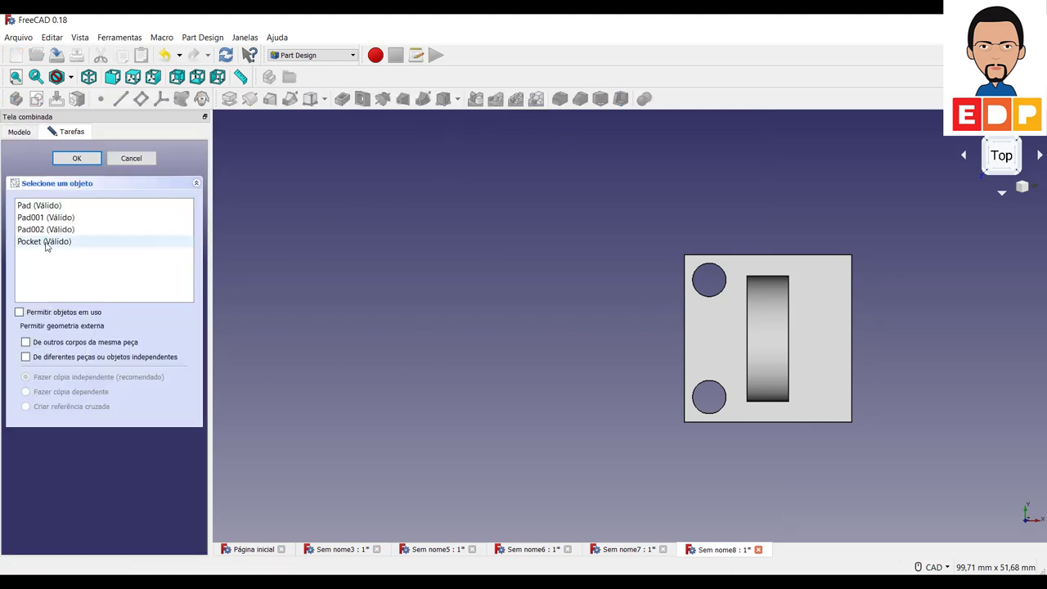
{"action": "left_click", "coordinate": [76, 159]}
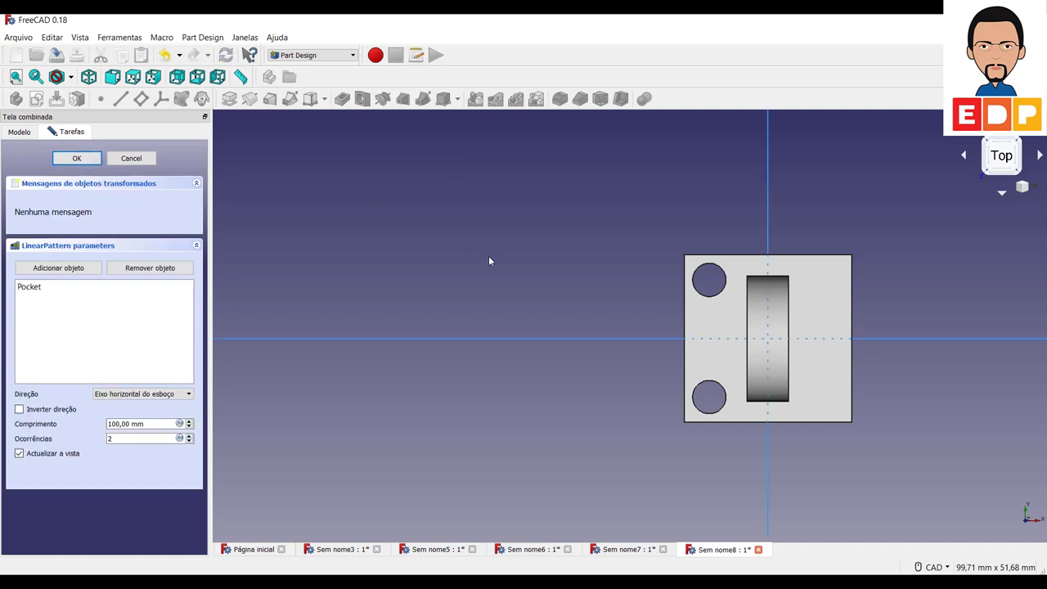
{"action": "left_click", "coordinate": [172, 396]}
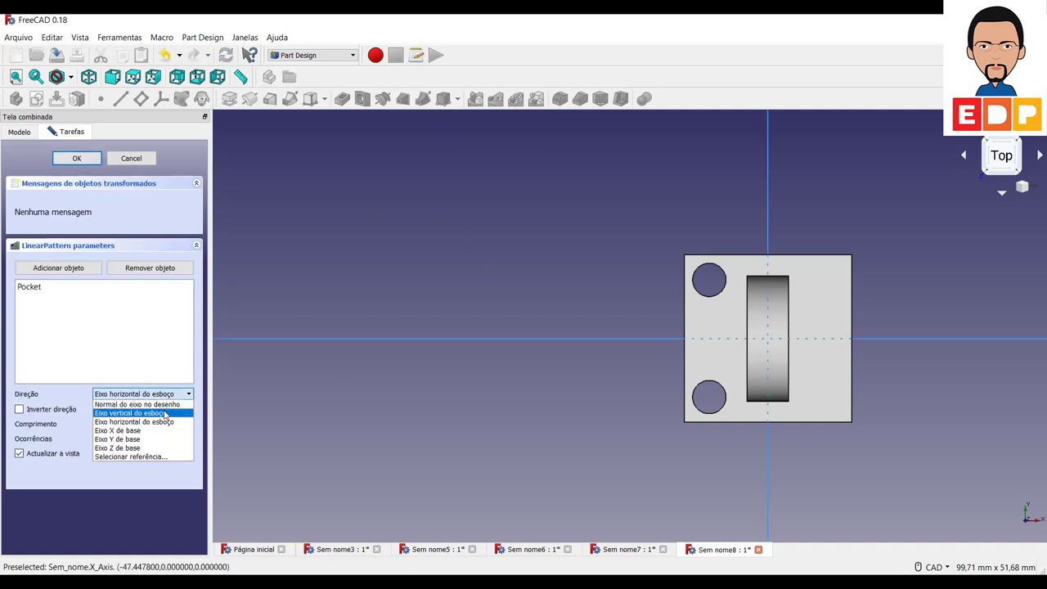
{"action": "left_click", "coordinate": [131, 413]}
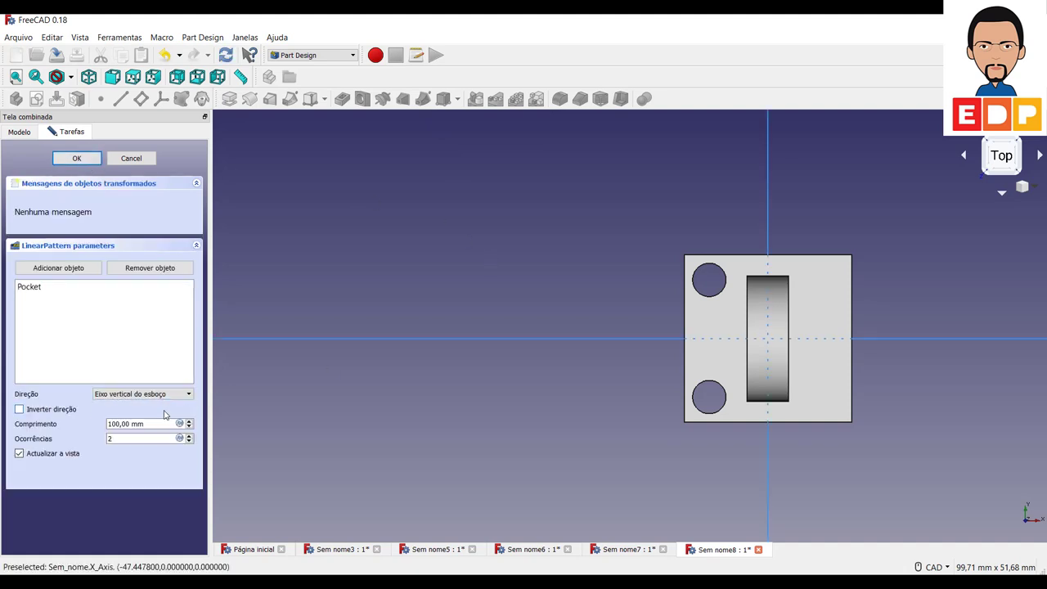
{"action": "double_click", "coordinate": [130, 435]}
{"action": "scroll", "coordinate": [622, 366], "scroll_direction": "down", "scroll_amount": 5}
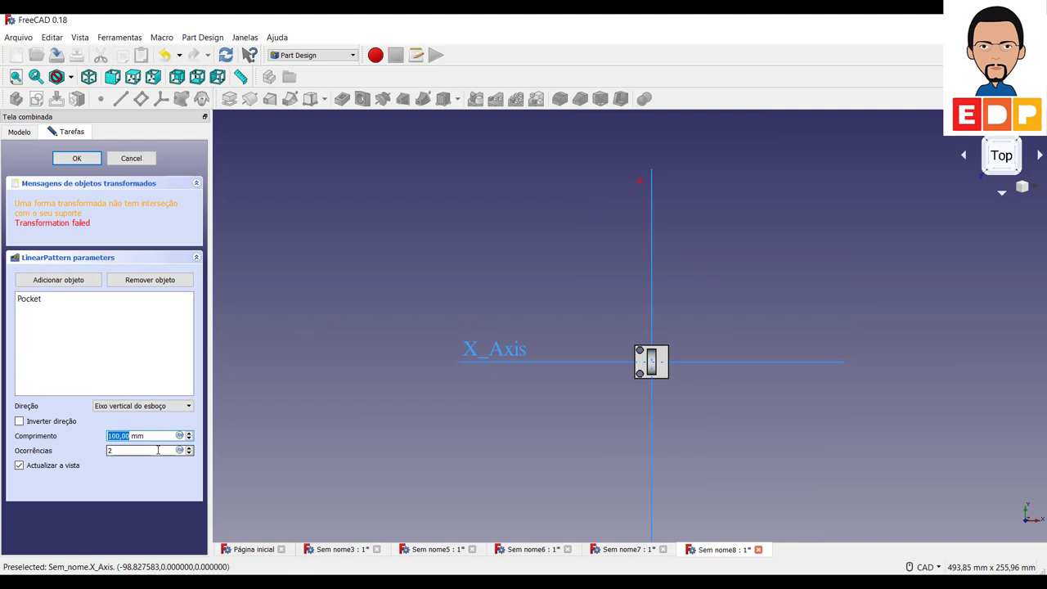
{"action": "type", "text": "16"}
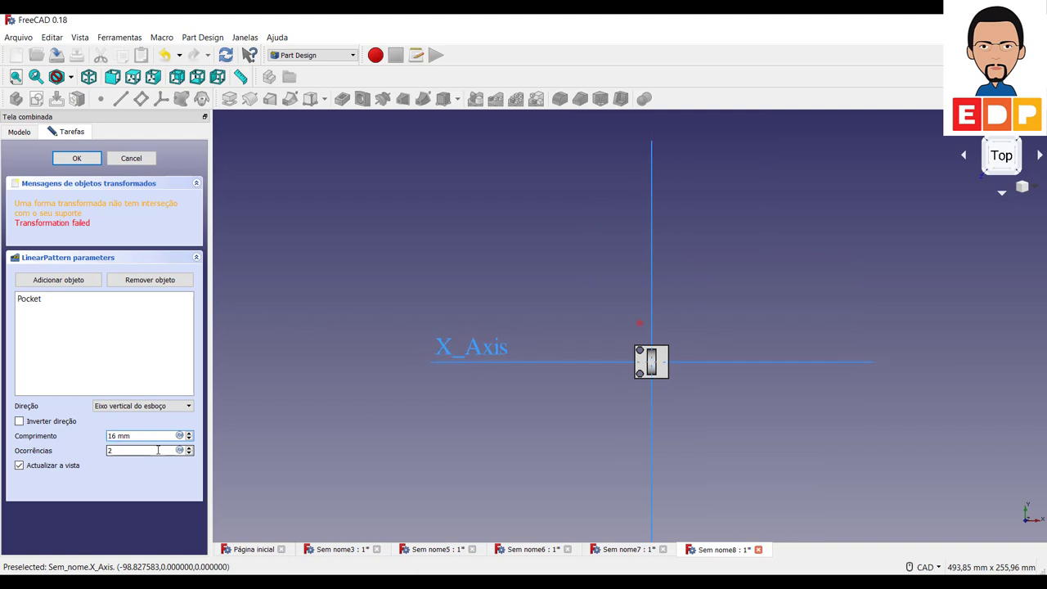
{"action": "left_click", "coordinate": [56, 423]}
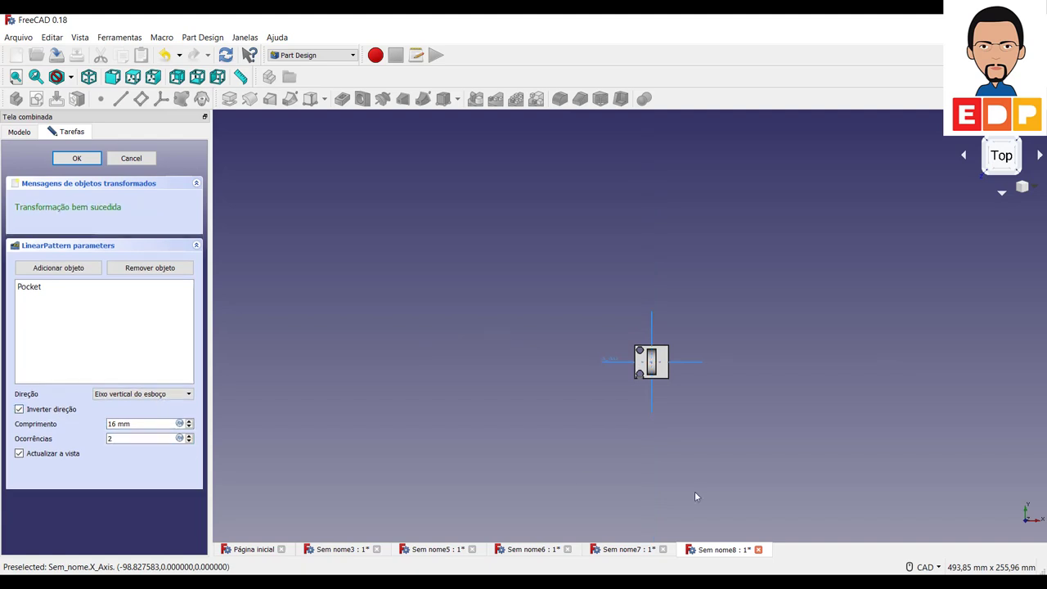
{"action": "left_click_drag", "start_coordinate": [113, 423], "coordinate": [103, 423]}
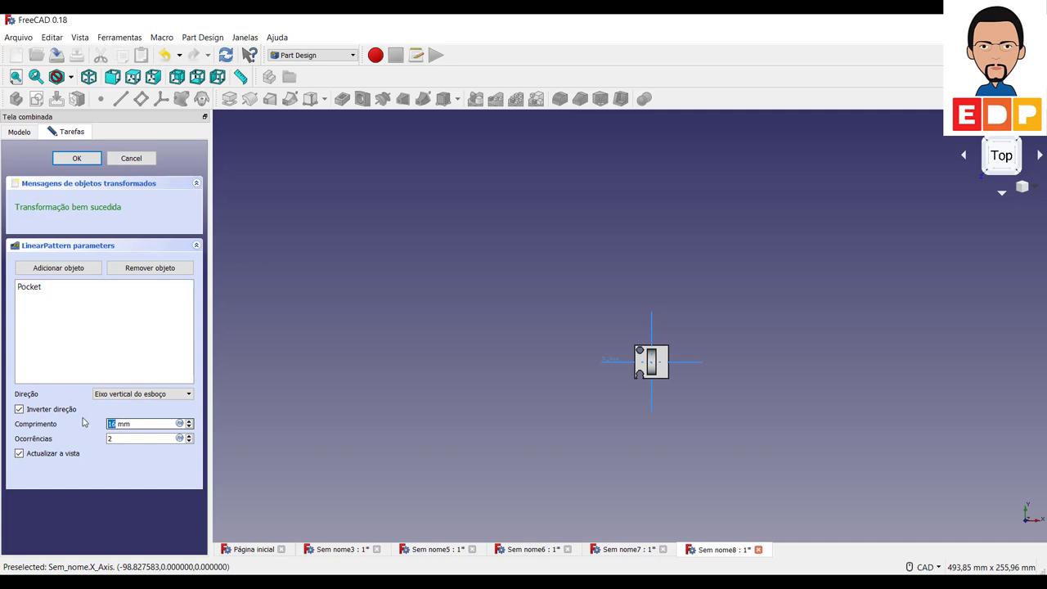
{"action": "type", "text": "14"}
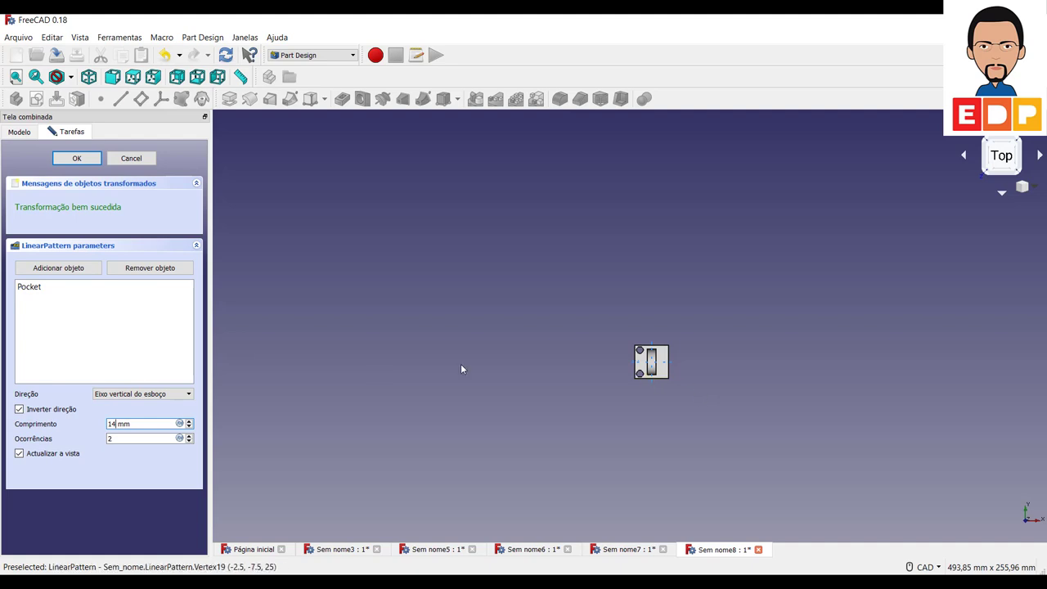
Step: Switch the pattern to the horizontal sketch axis without reversing, then cancel it
{"action": "left_click", "coordinate": [146, 395]}
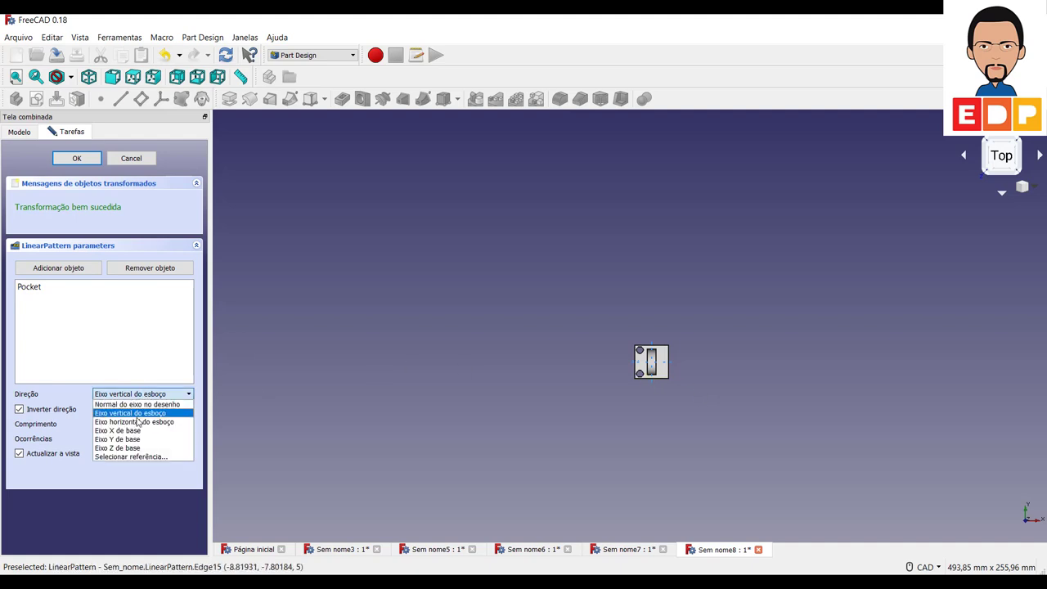
{"action": "left_click", "coordinate": [137, 421]}
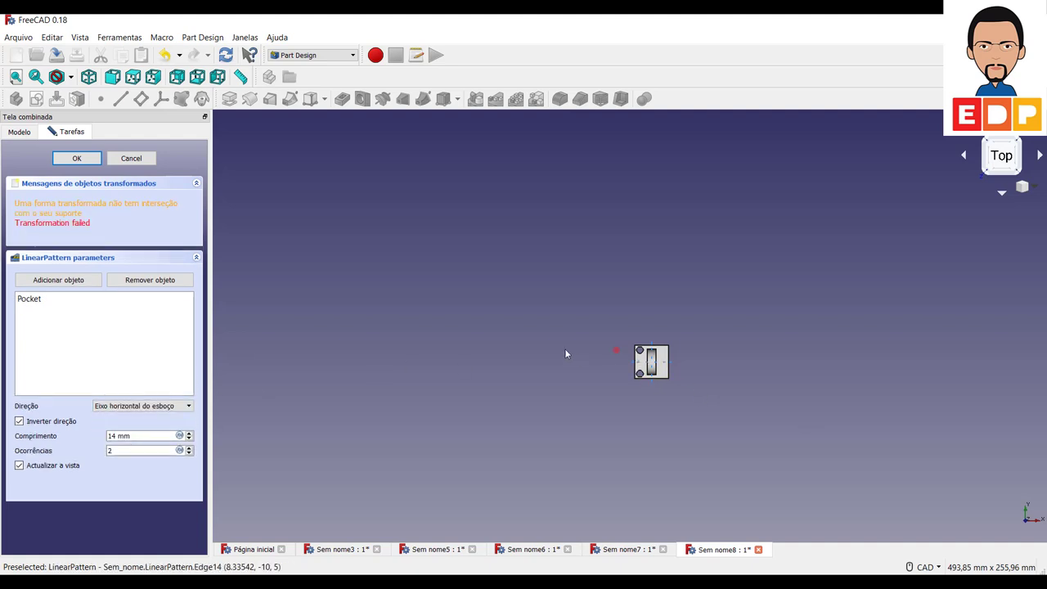
{"action": "left_click", "coordinate": [20, 421]}
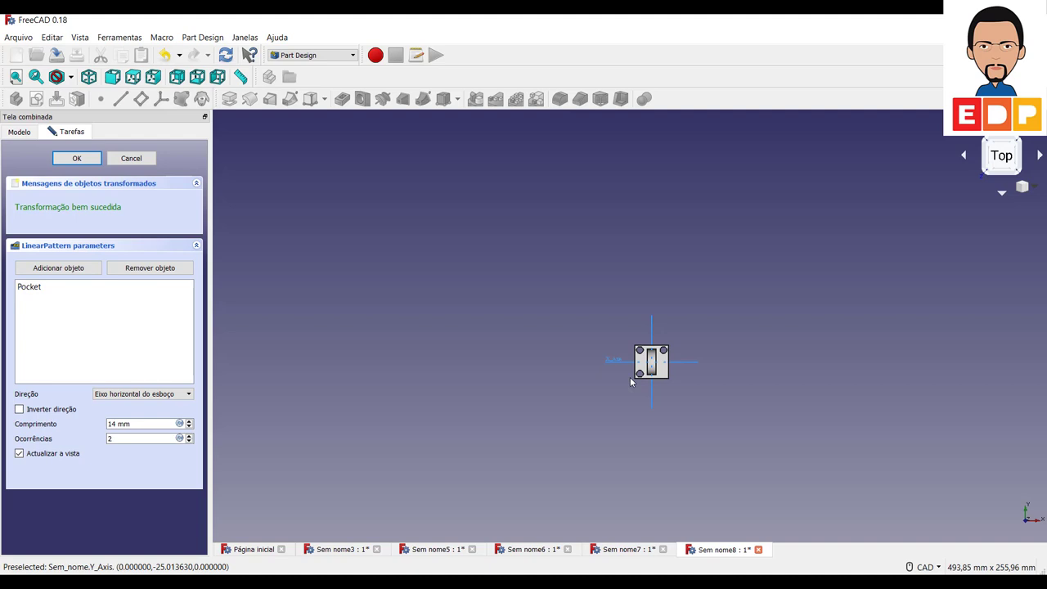
{"action": "left_click", "coordinate": [126, 160]}
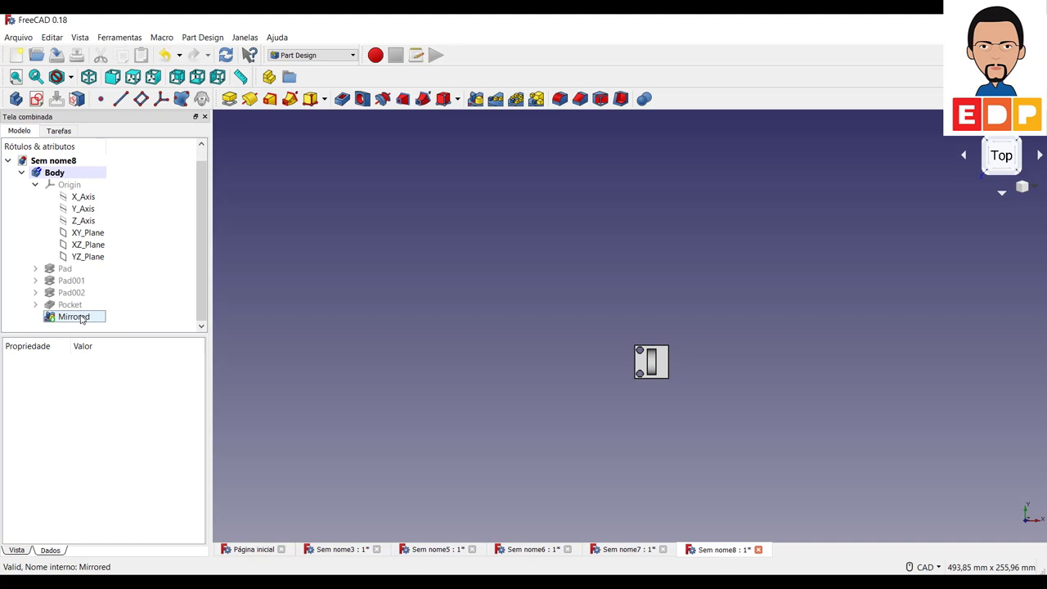
Step: Delete the Mirrored feature from the Body
{"action": "left_click", "coordinate": [80, 317]}
{"action": "key", "text": "Delete"}
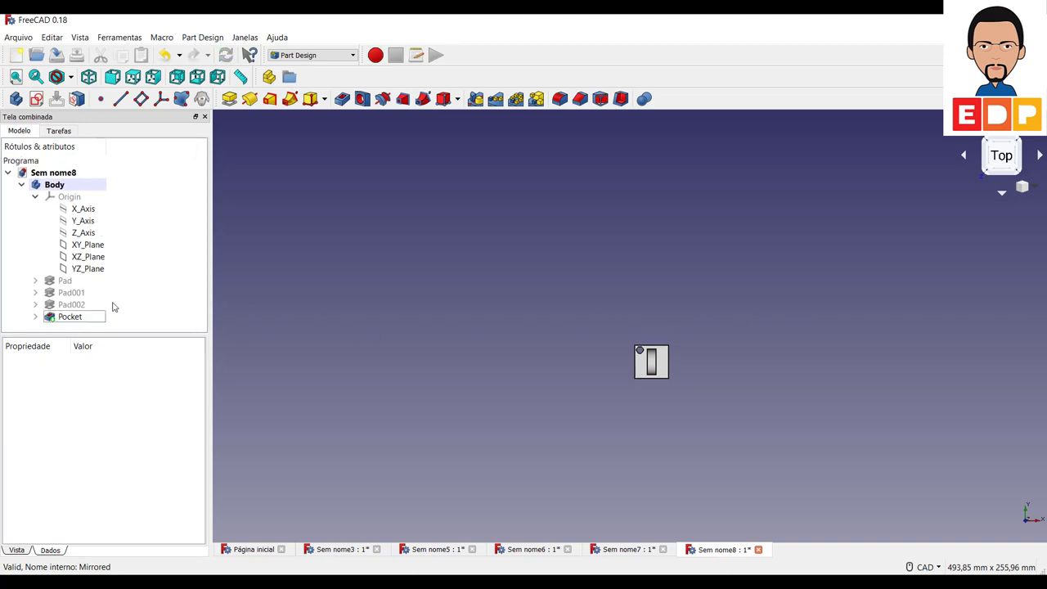
{"action": "left_click", "coordinate": [101, 317]}
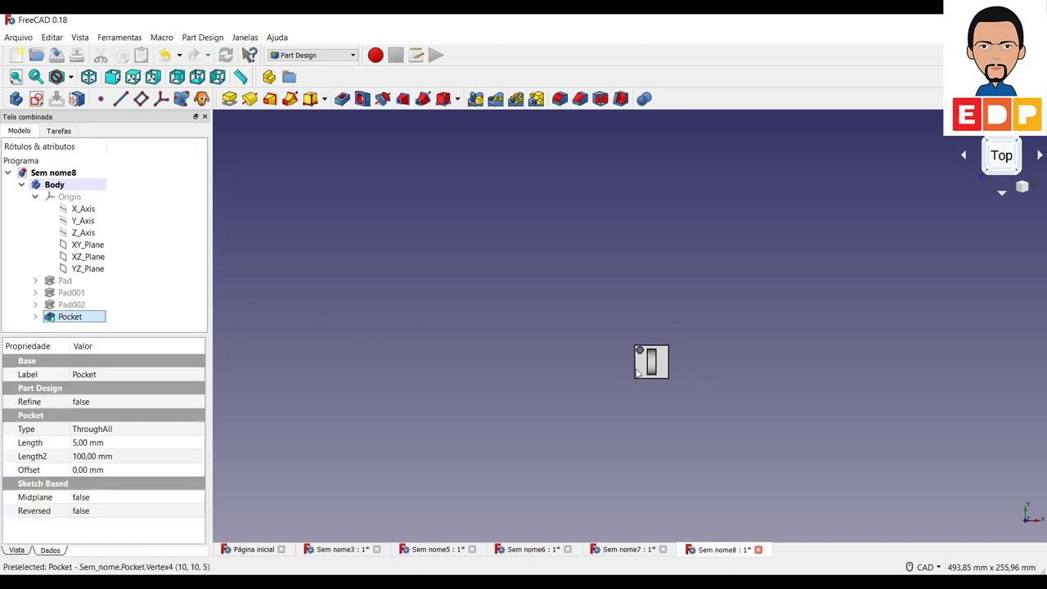
{"action": "left_click", "coordinate": [620, 286]}
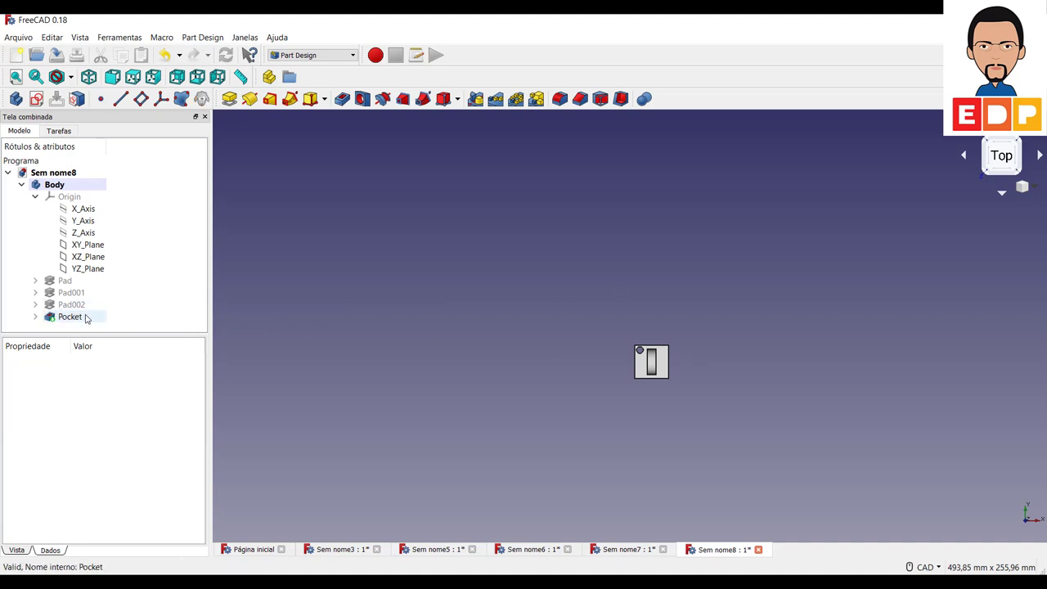
Step: Delete the Pocket feature, leaving the block without holes
{"action": "left_click", "coordinate": [35, 317]}
{"action": "double_click", "coordinate": [69, 318]}
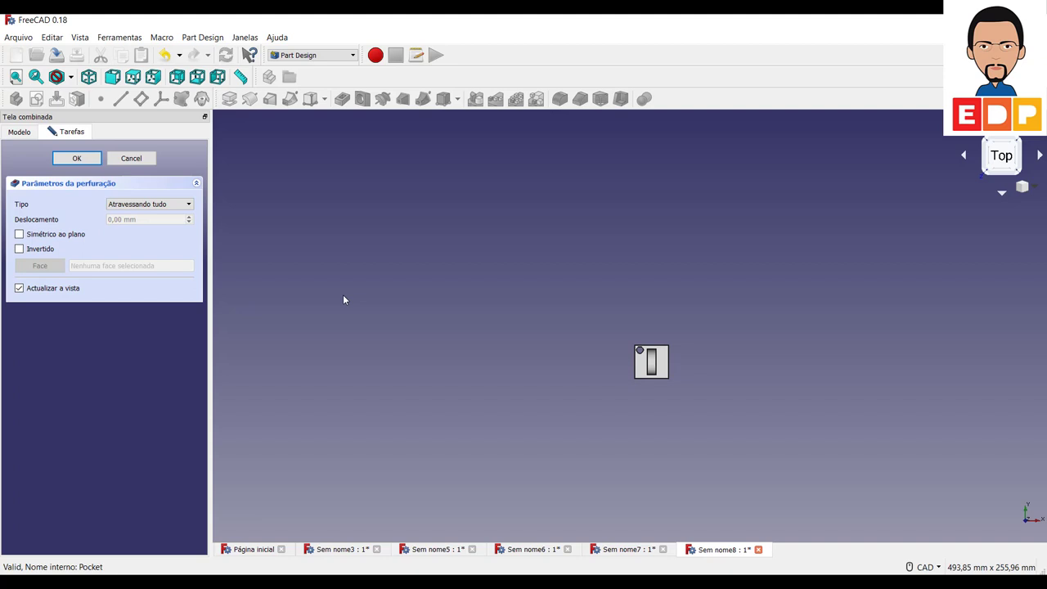
{"action": "left_click", "coordinate": [135, 157]}
{"action": "left_click", "coordinate": [70, 316]}
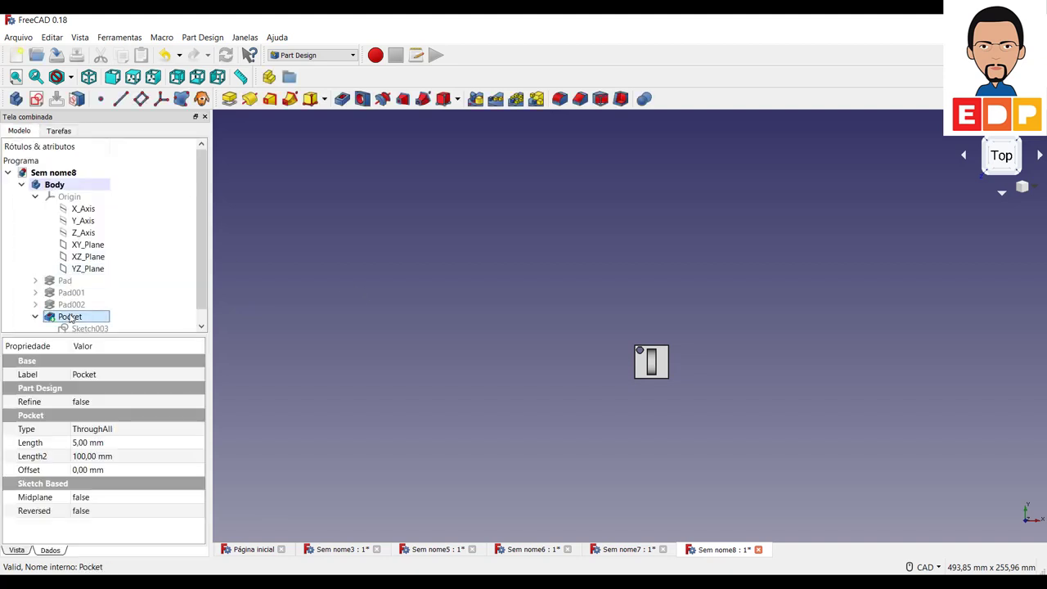
{"action": "right_click", "coordinate": [70, 316]}
{"action": "left_click", "coordinate": [136, 468]}
Step: Expand Pad002 and open Sketch003 in the Sketcher
{"action": "scroll", "coordinate": [667, 372], "scroll_direction": "up", "scroll_amount": 5}
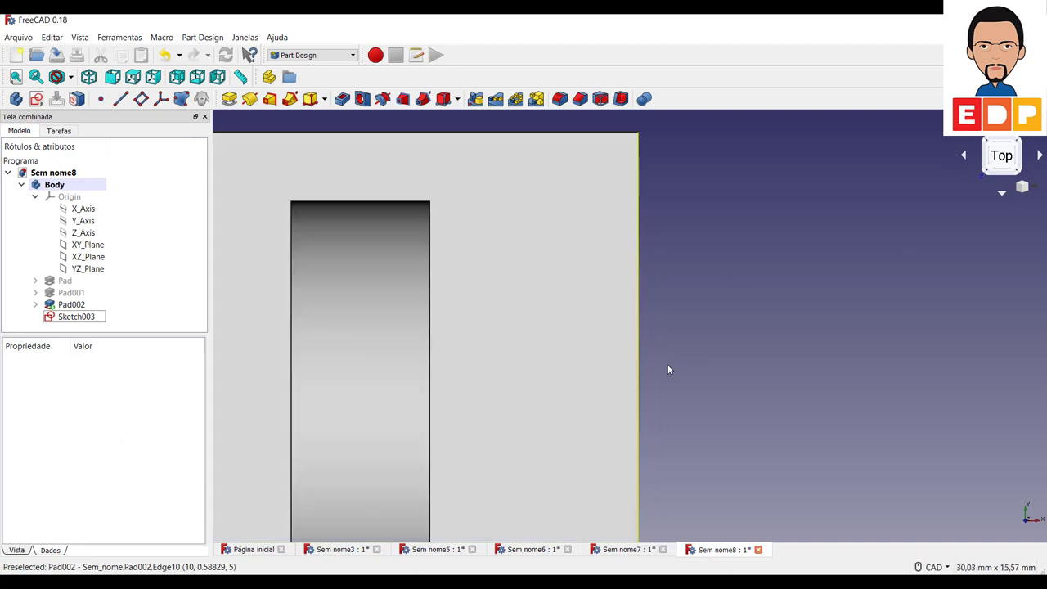
{"action": "scroll", "coordinate": [679, 365], "scroll_direction": "down", "scroll_amount": 4}
{"action": "scroll", "coordinate": [740, 373], "scroll_direction": "up", "scroll_amount": 3}
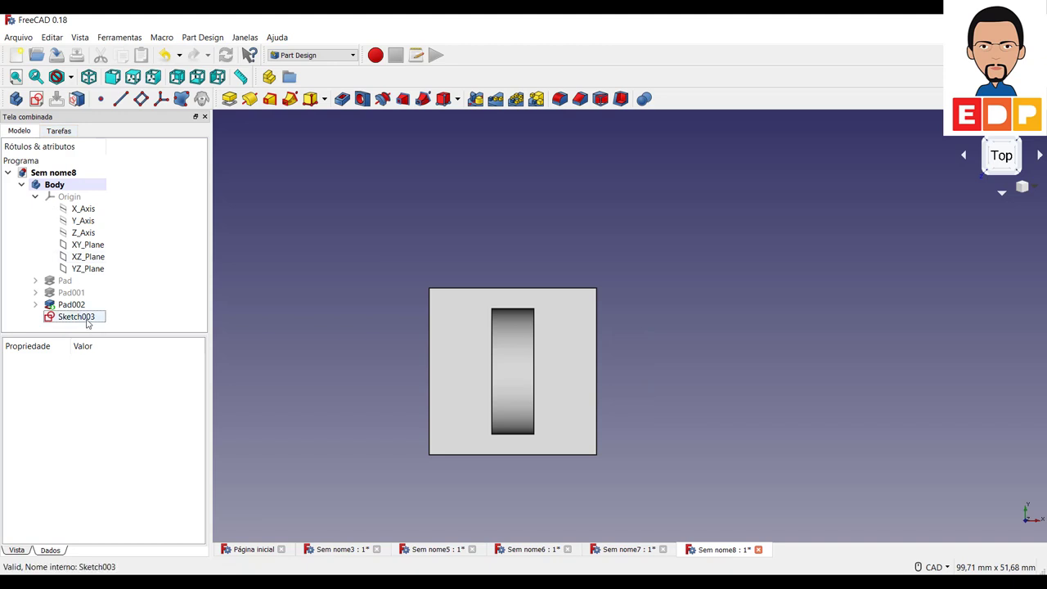
{"action": "left_click", "coordinate": [35, 306]}
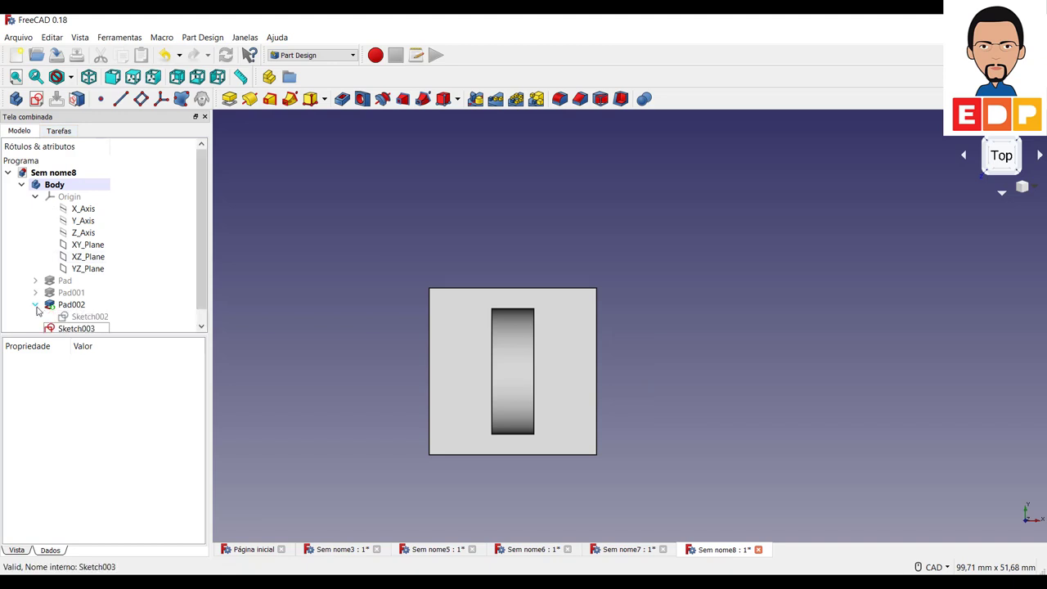
{"action": "double_click", "coordinate": [78, 317]}
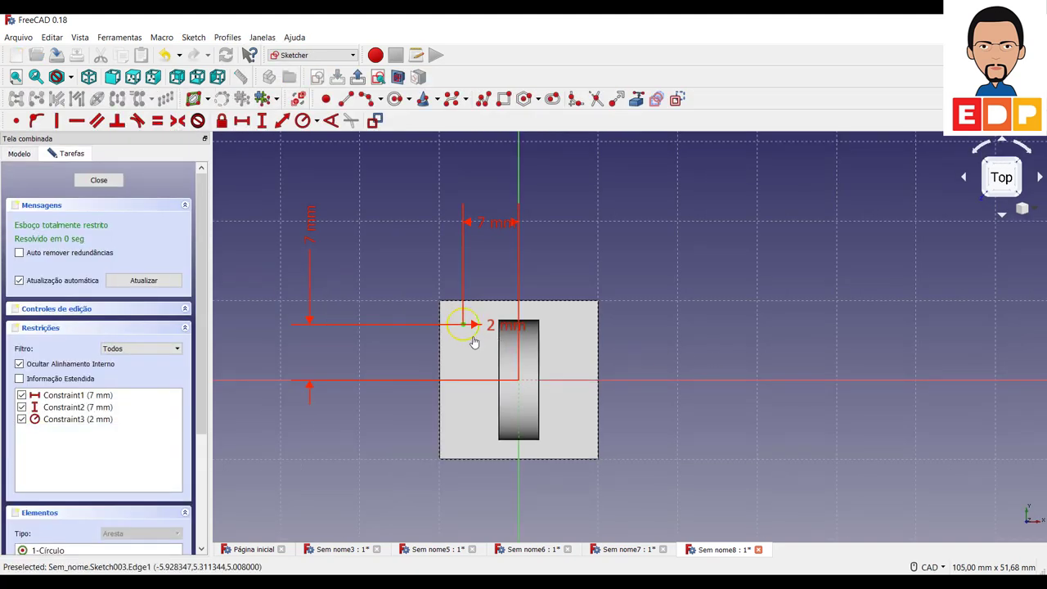
Step: Draw a second circle at the upper right, constrained equal to the first circle
{"action": "left_click", "coordinate": [473, 342]}
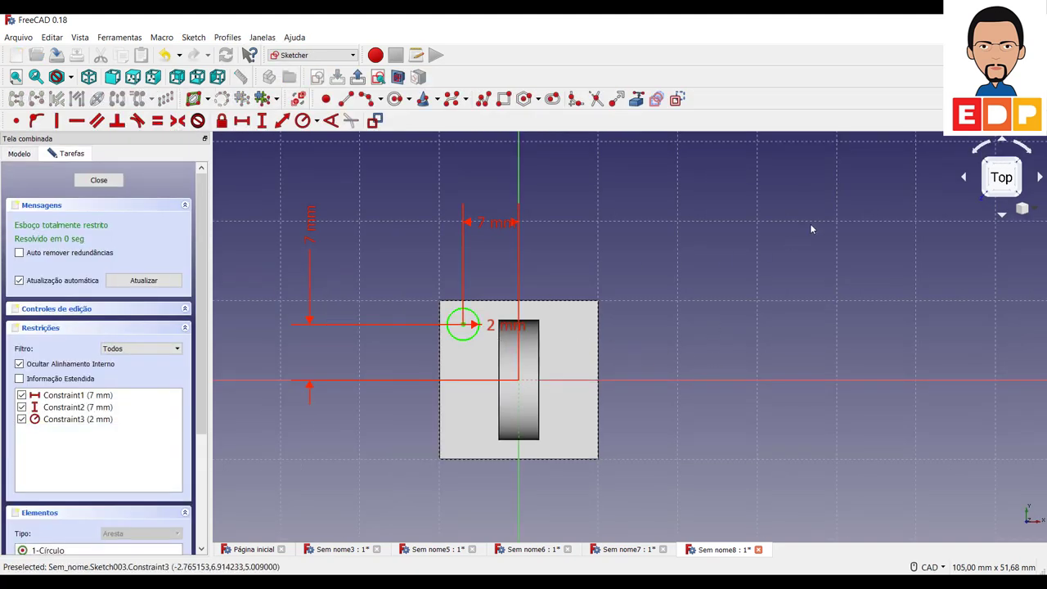
{"action": "left_click", "coordinate": [395, 99]}
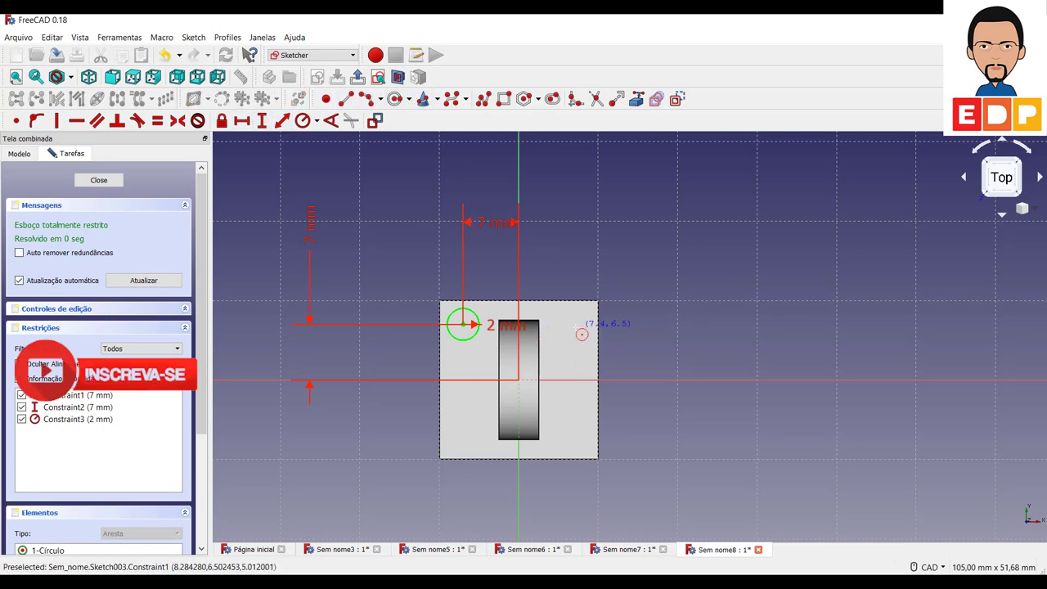
{"action": "left_click", "coordinate": [574, 328]}
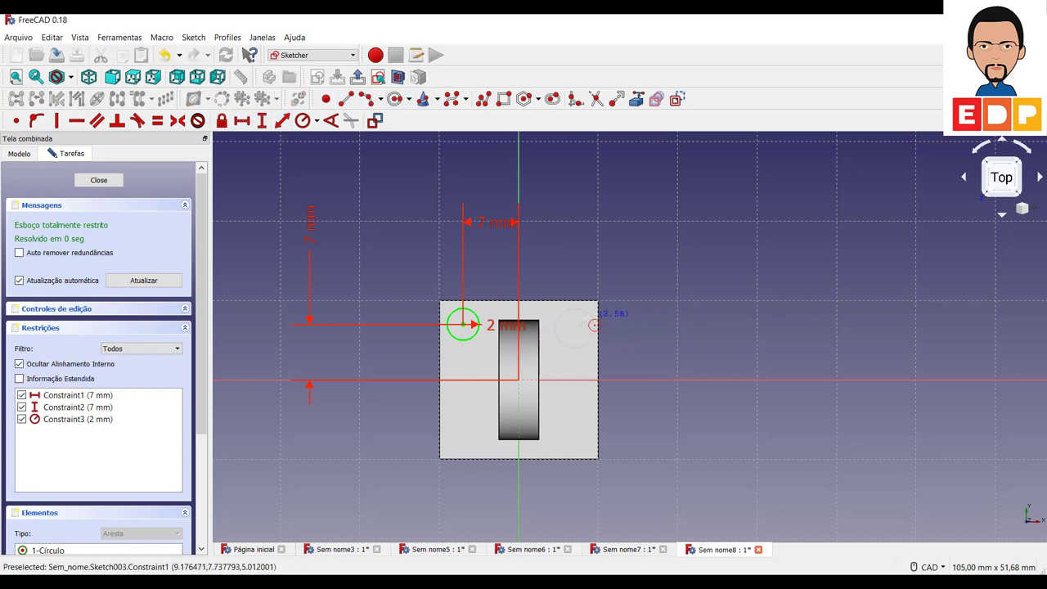
{"action": "left_click", "coordinate": [590, 327]}
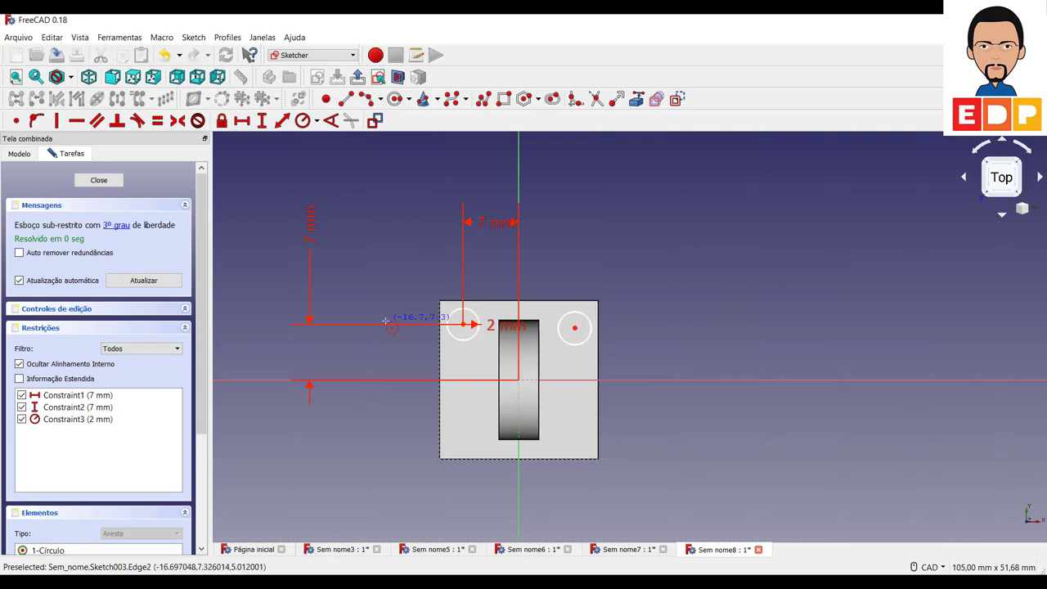
{"action": "right_click", "coordinate": [429, 340]}
{"action": "left_click", "coordinate": [460, 341]}
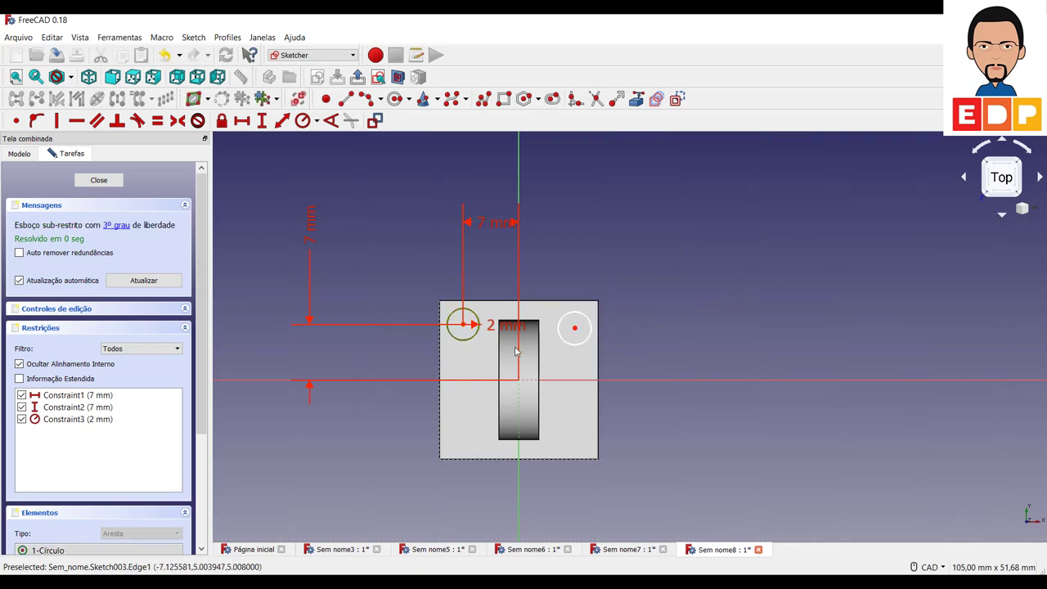
{"action": "left_click", "coordinate": [567, 346]}
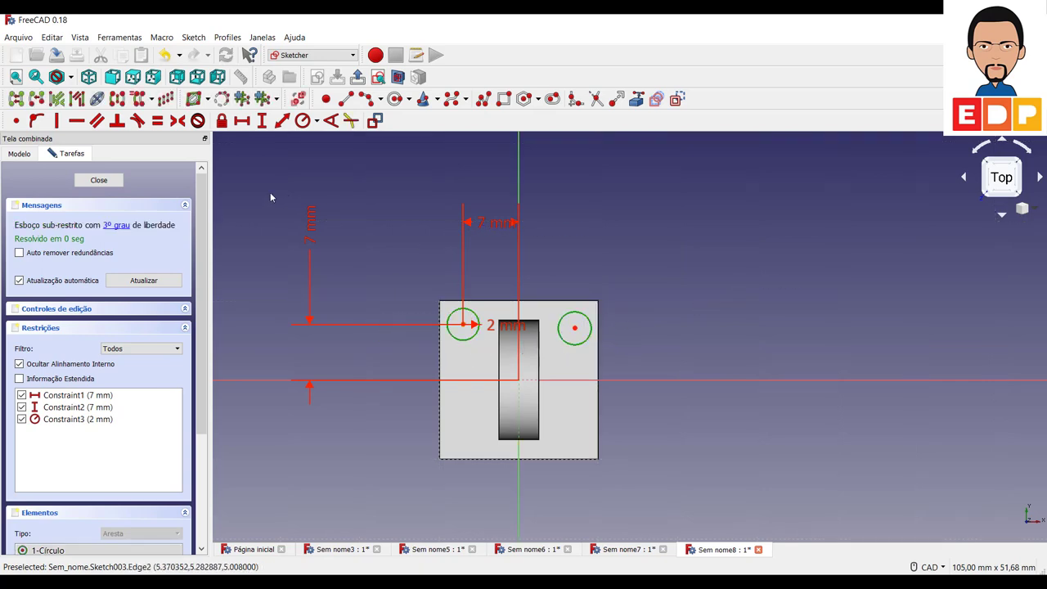
{"action": "left_click", "coordinate": [157, 120]}
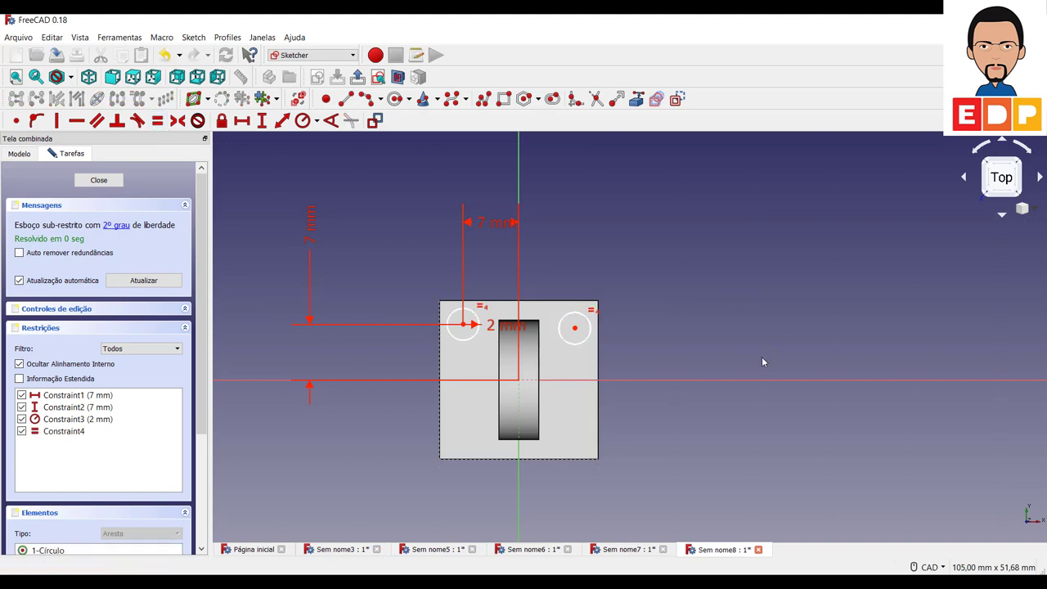
Step: Place the new circle's centre 7 mm vertically and 7 mm horizontally from the origin and close the sketch
{"action": "left_click", "coordinate": [574, 328]}
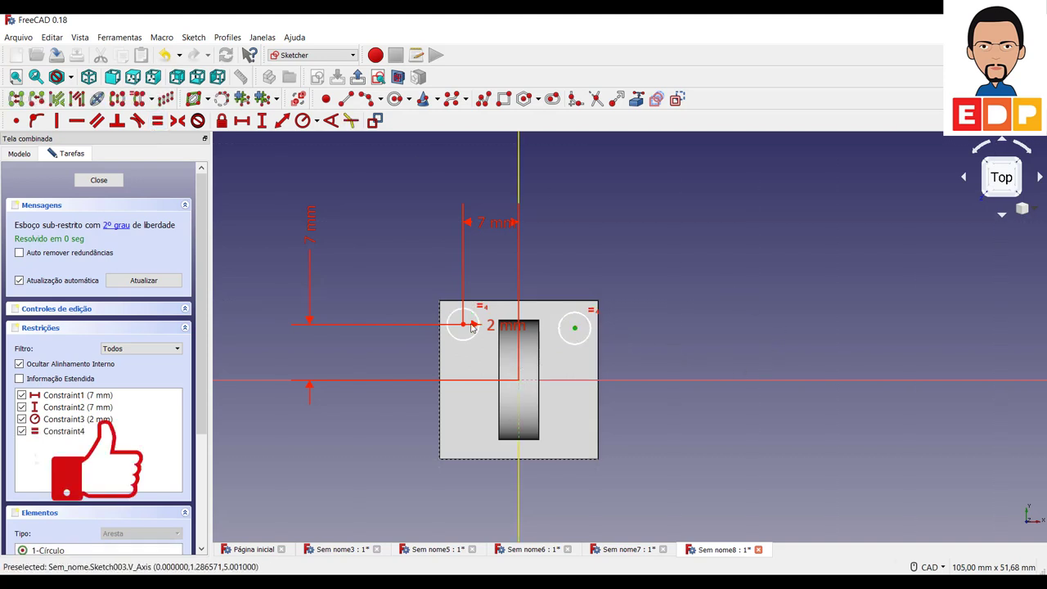
{"action": "left_click", "coordinate": [263, 127]}
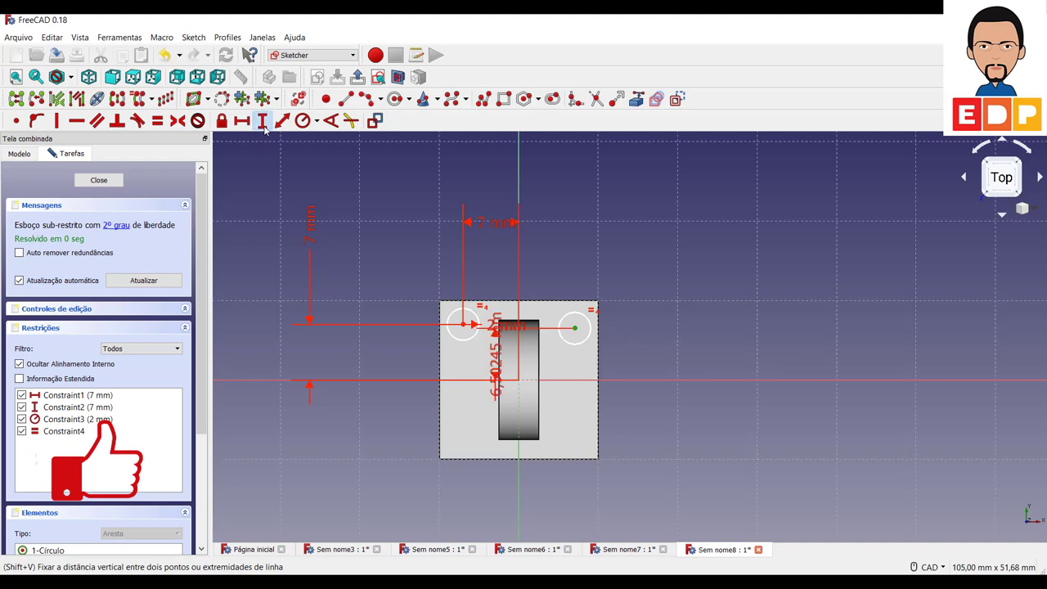
{"action": "type", "text": "7"}
{"action": "key", "text": "Return"}
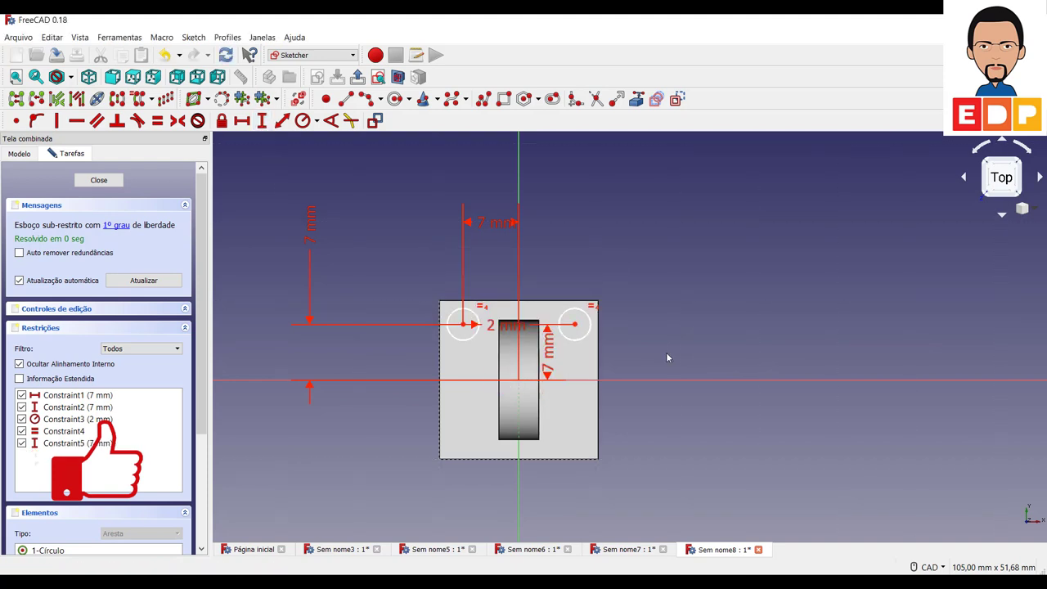
{"action": "left_click", "coordinate": [575, 325]}
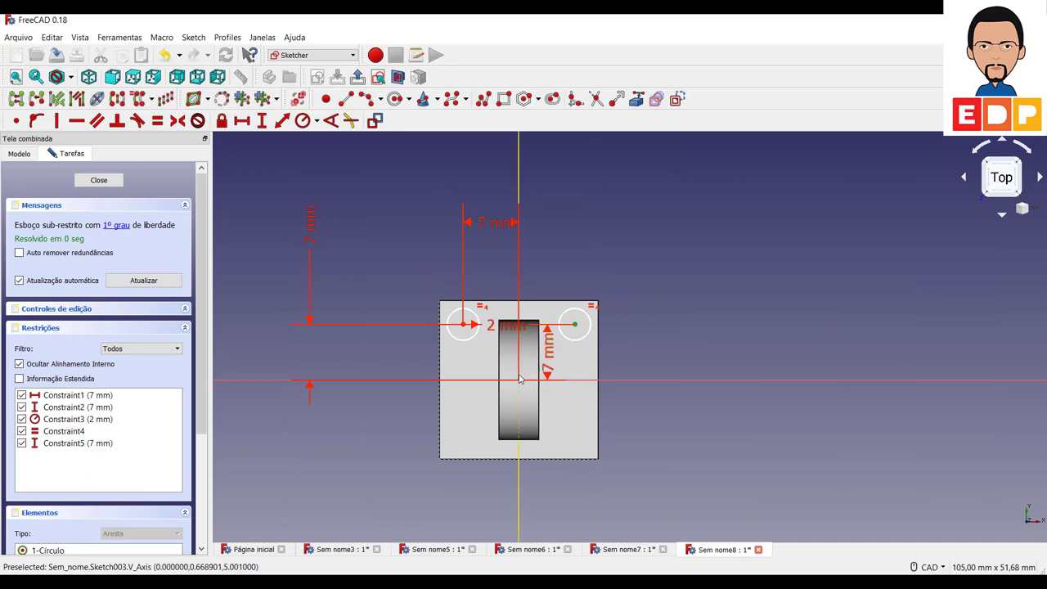
{"action": "left_click", "coordinate": [519, 382]}
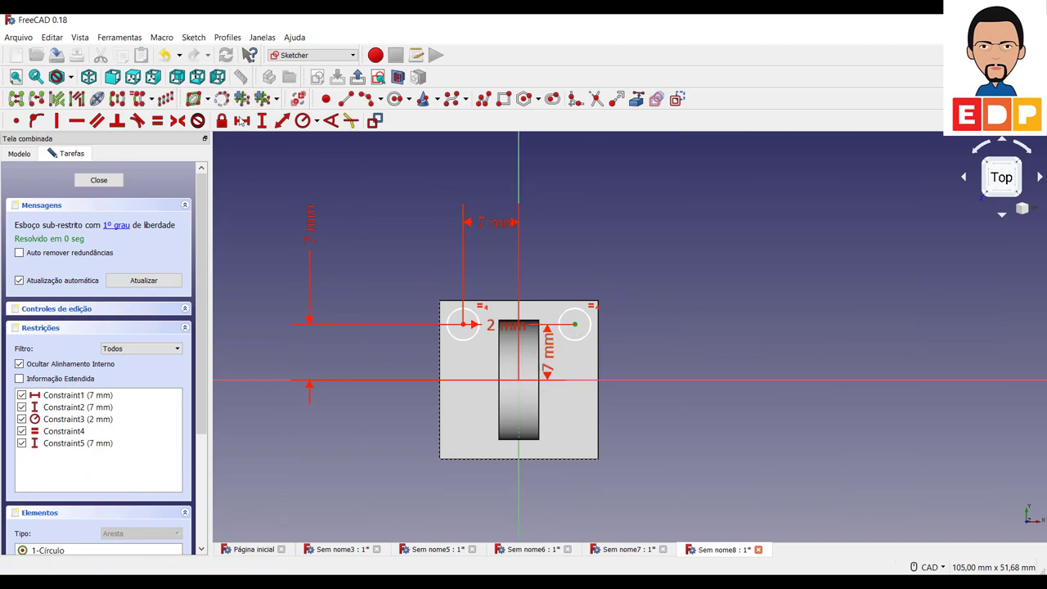
{"action": "type", "text": "l"}
{"action": "type", "text": "7"}
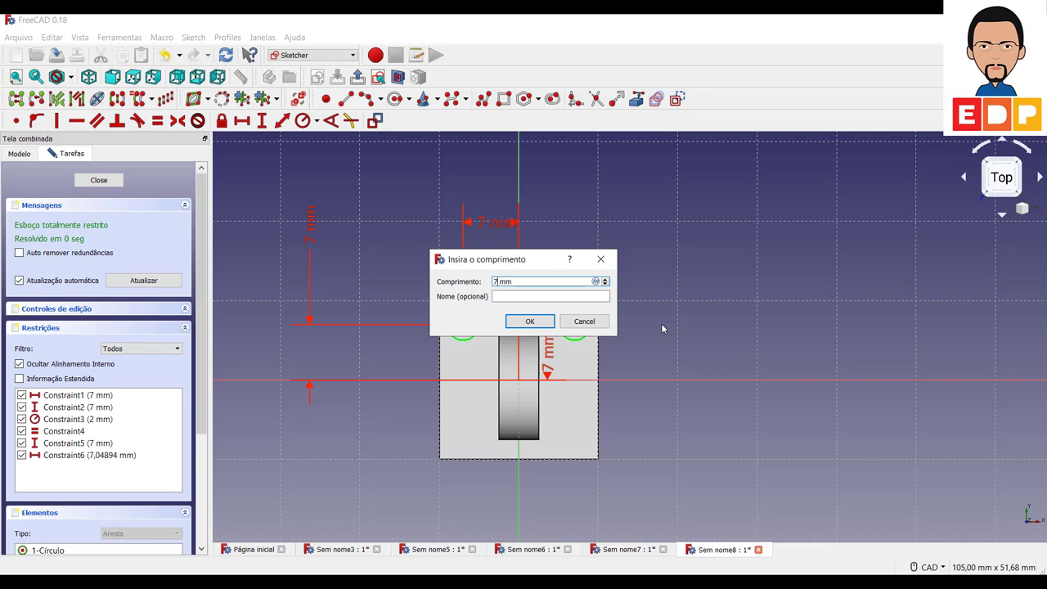
{"action": "key", "text": "Return"}
{"action": "left_click", "coordinate": [99, 181]}
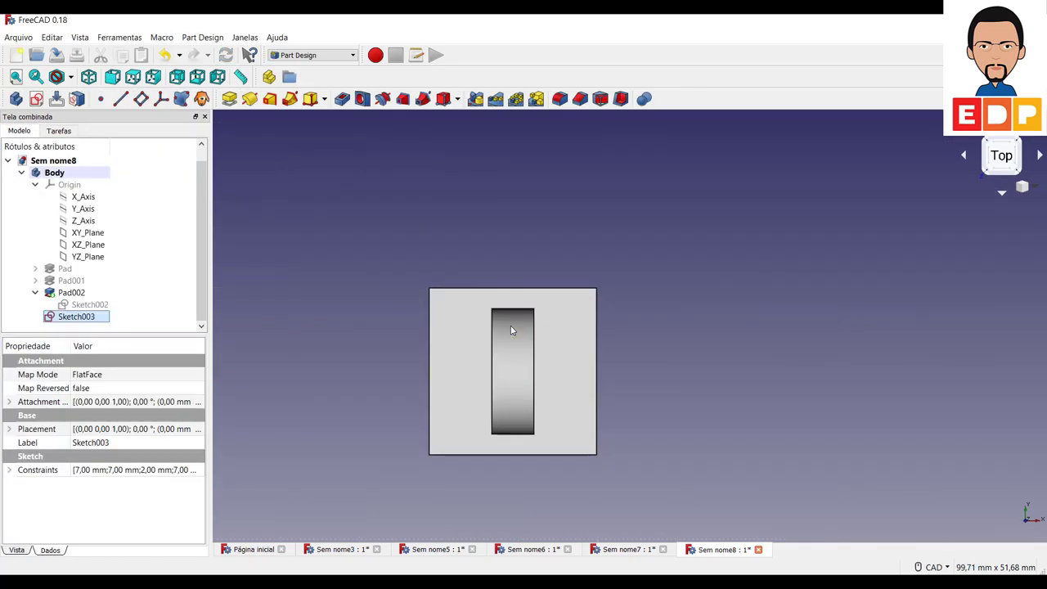
Step: Pocket the two circles with type Through all
{"action": "left_click", "coordinate": [343, 98]}
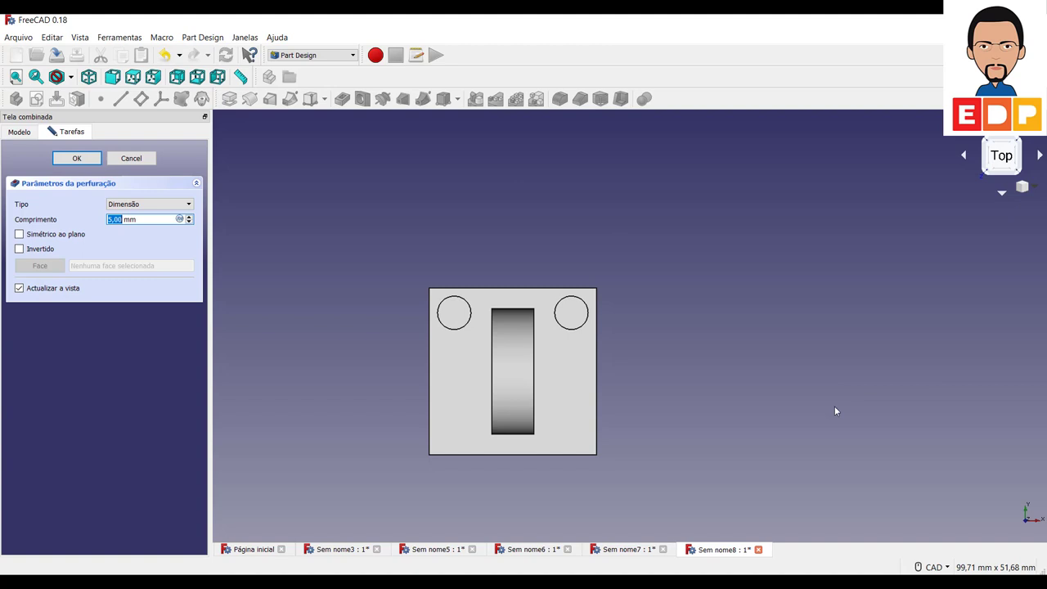
{"action": "left_click", "coordinate": [171, 204]}
{"action": "left_click", "coordinate": [162, 224]}
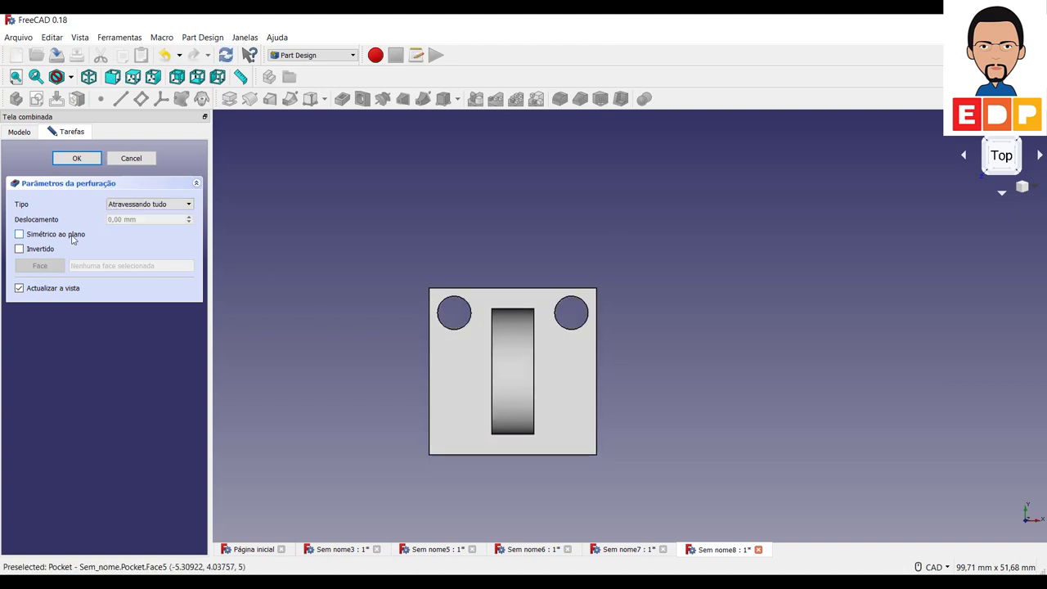
{"action": "left_click", "coordinate": [77, 158]}
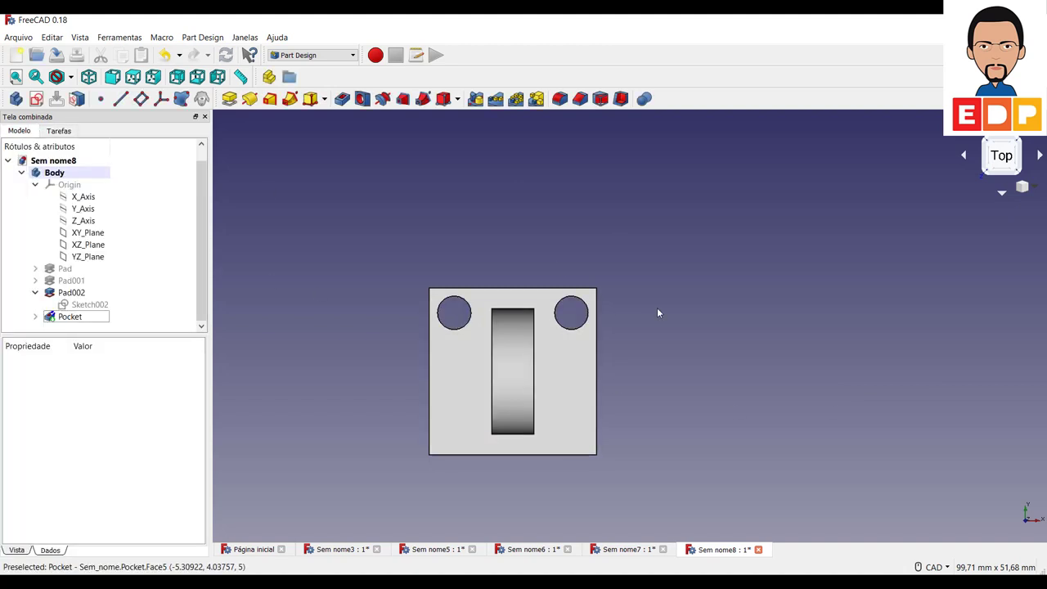
Step: Mirror the Pocket across the horizontal sketch axis to get four corner holes
{"action": "left_click", "coordinate": [79, 320]}
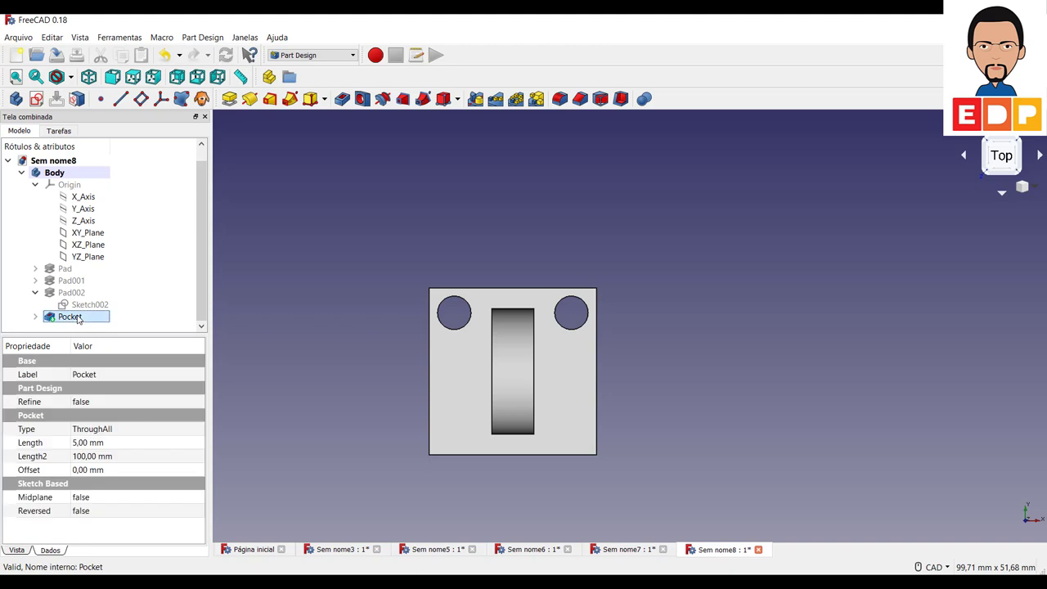
{"action": "left_click", "coordinate": [480, 103]}
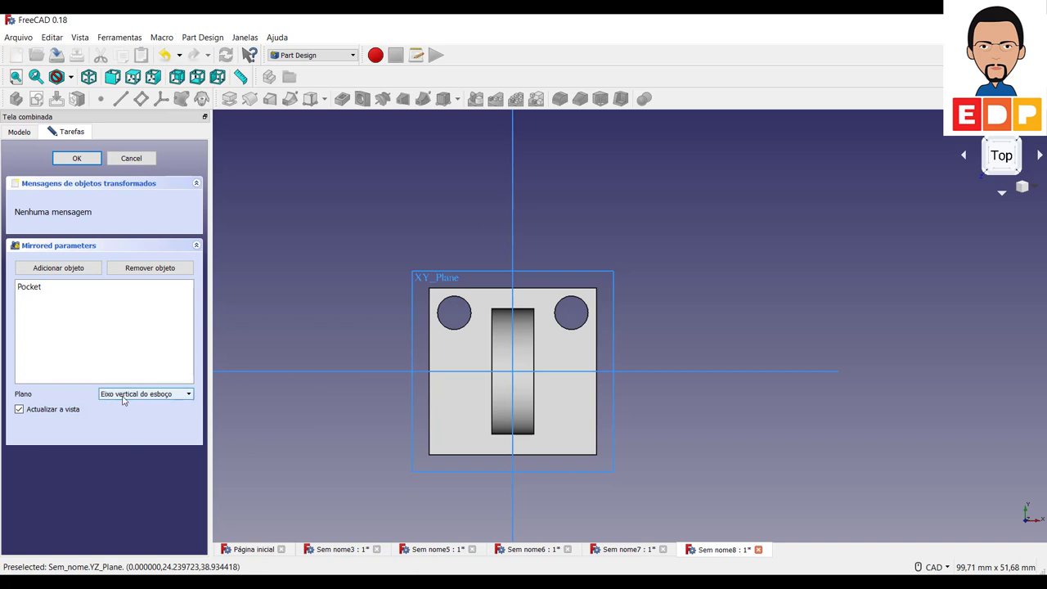
{"action": "left_click", "coordinate": [114, 396]}
{"action": "left_click", "coordinate": [131, 414]}
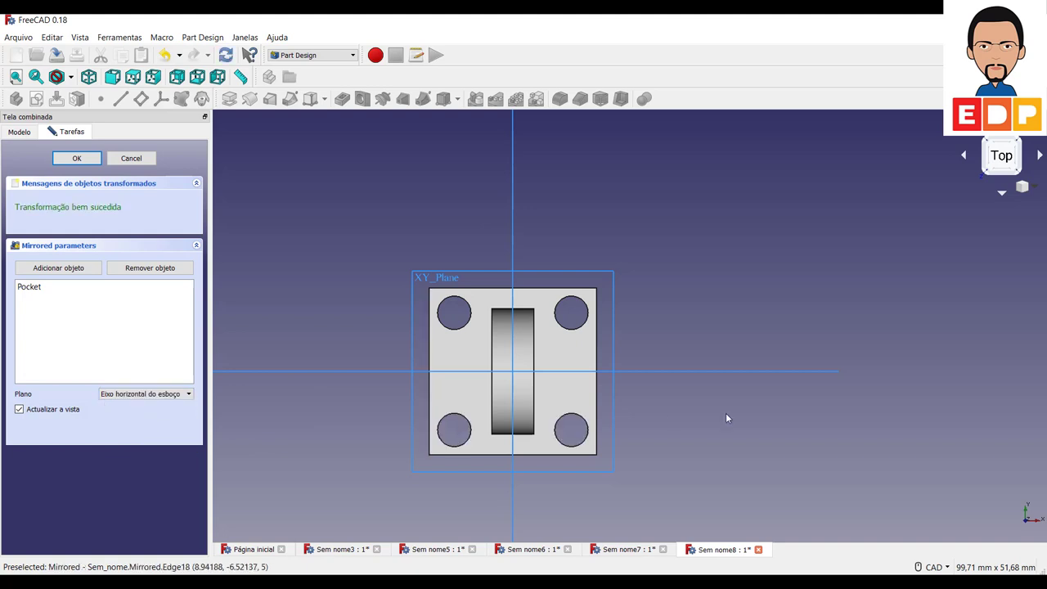
{"action": "left_click", "coordinate": [85, 161]}
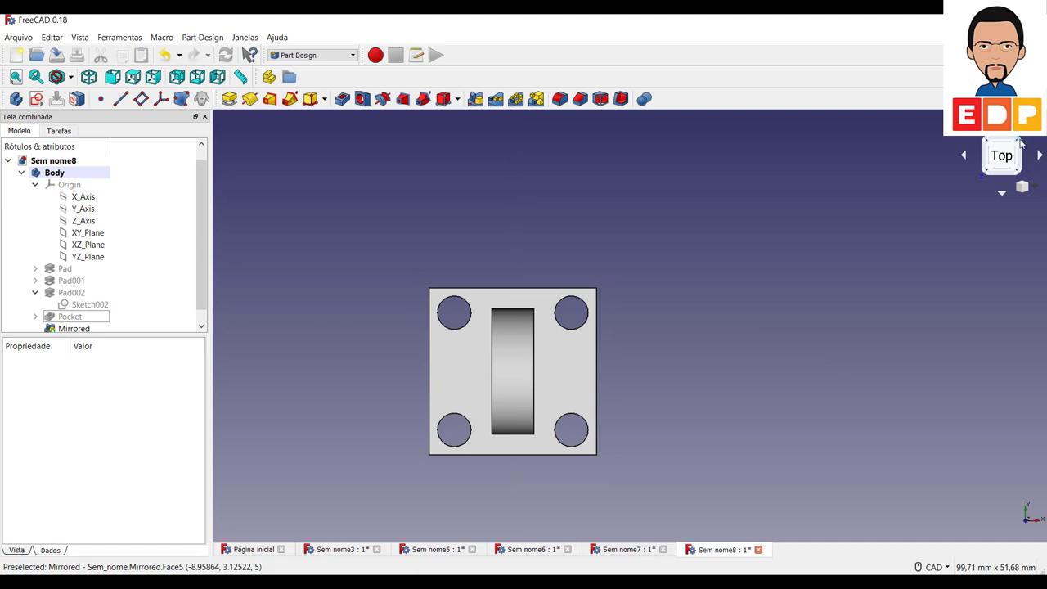
{"action": "left_click", "coordinate": [1020, 144]}
Step: Zoom and pan the isometric view to inspect the arched rib and four base holes
{"action": "scroll", "coordinate": [908, 373], "scroll_direction": "down", "scroll_amount": 1}
{"action": "scroll", "coordinate": [908, 369], "scroll_direction": "up", "scroll_amount": 5}
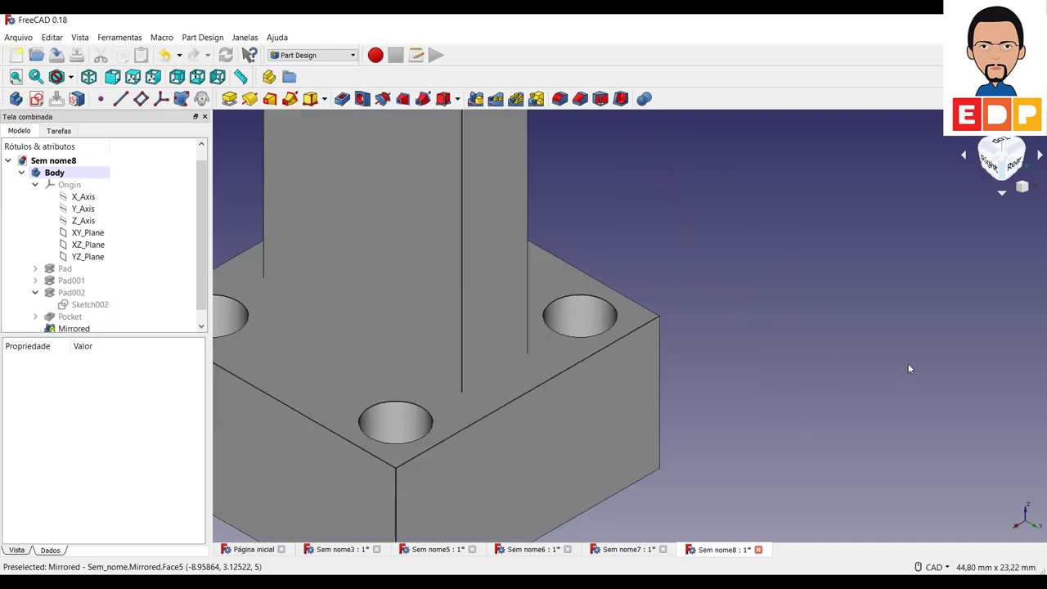
{"action": "scroll", "coordinate": [908, 369], "scroll_direction": "down", "scroll_amount": 5}
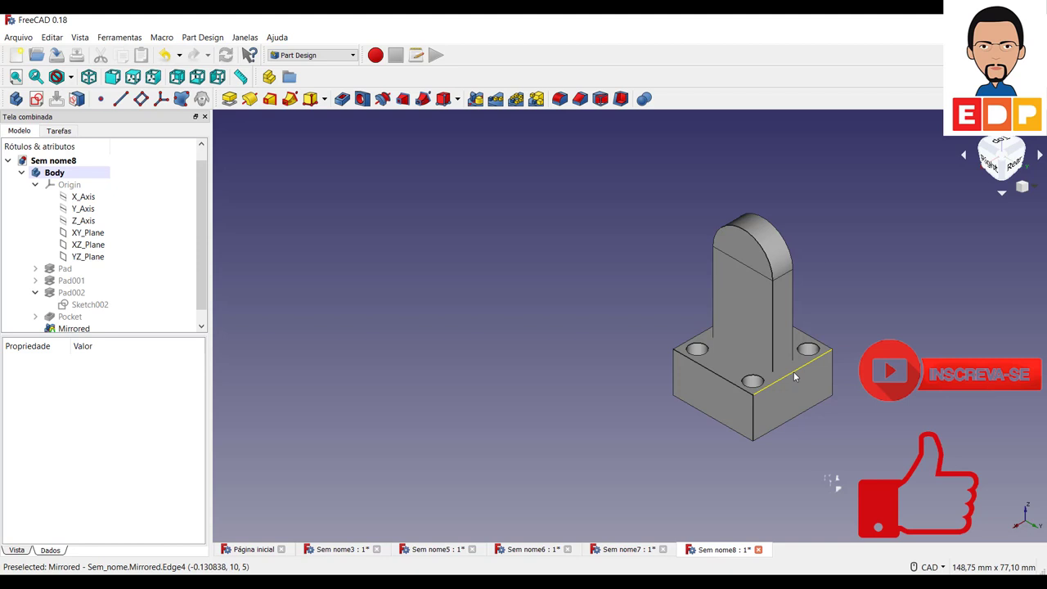
{"action": "middle_click_drag", "start_coordinate": [598, 274], "coordinate": [527, 296]}
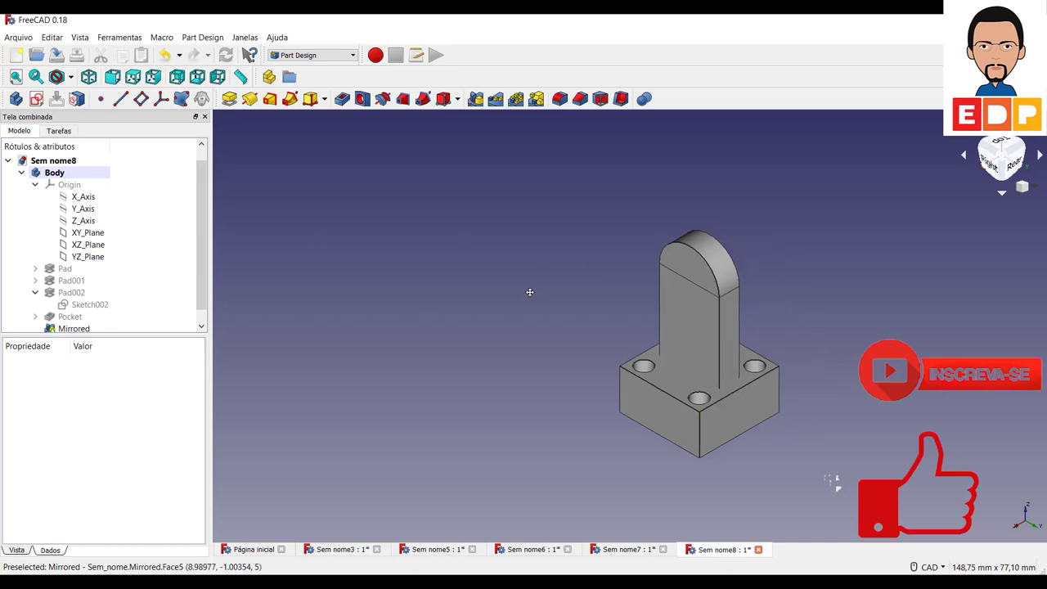